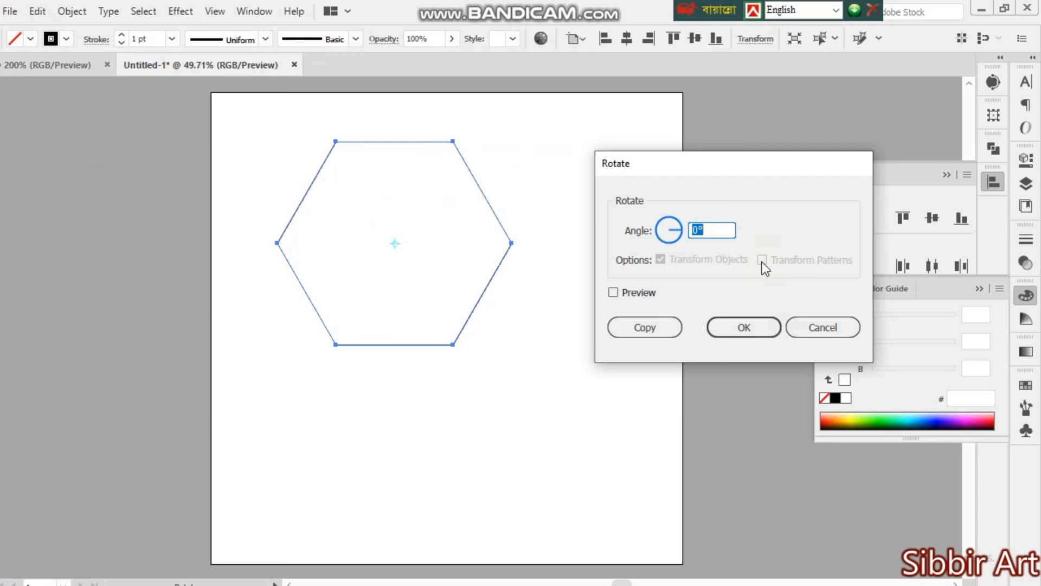
# Rotate the hexagon 90° so it stands on a vertex, and centre it horizontally and vertically on the artboard.
pyautogui.press('Return')
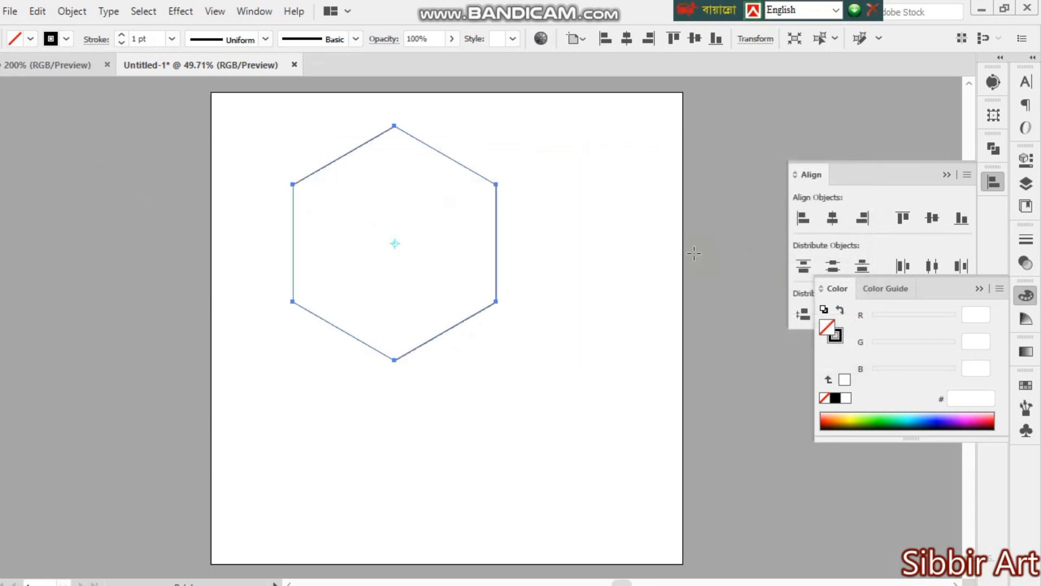
pyautogui.click(21, 113)
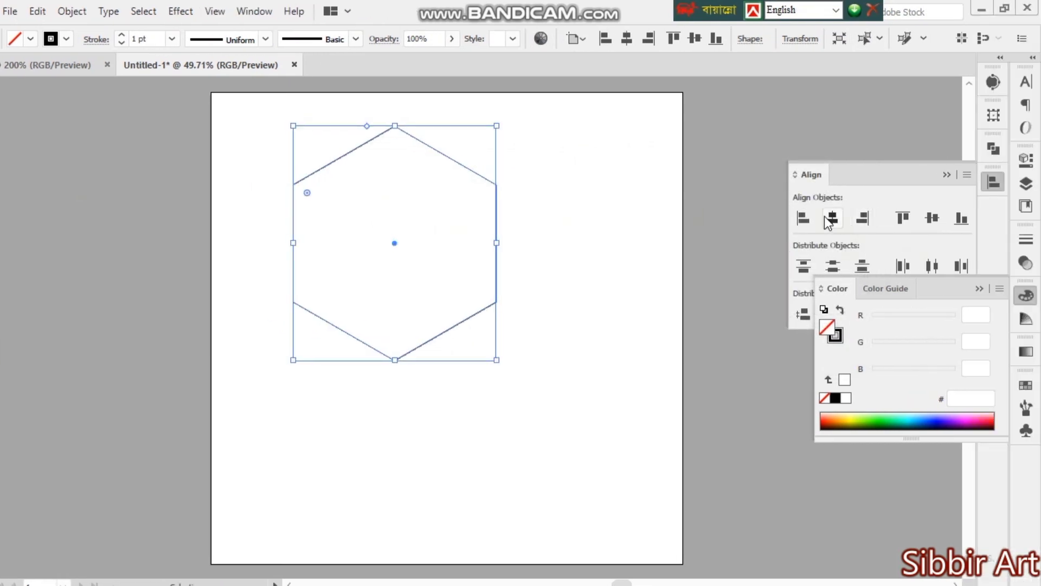
pyautogui.click(902, 218)
pyautogui.click(933, 218)
pyautogui.click(669, 398)
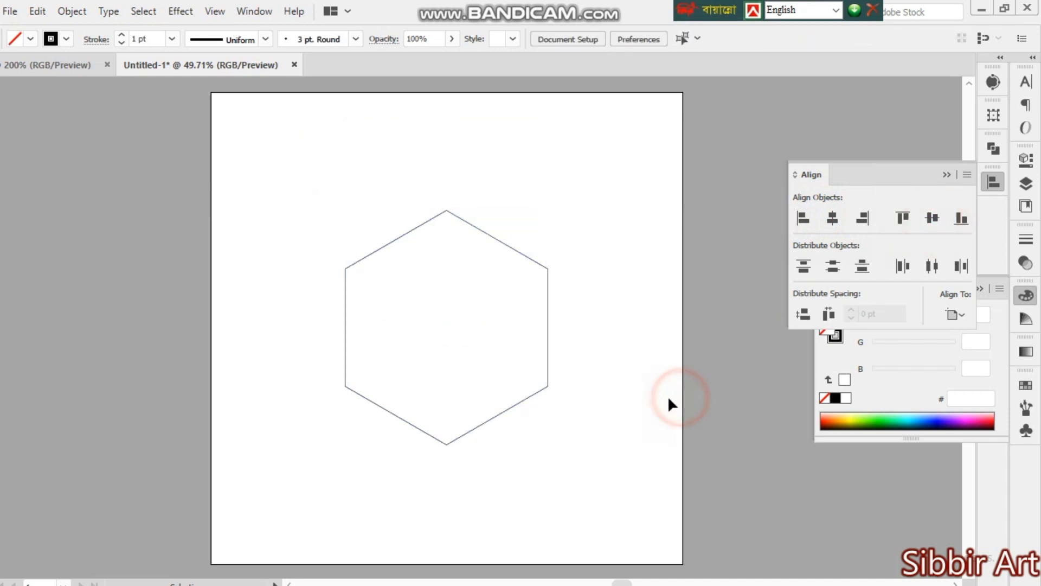
# Draw a straight vertical line through the hexagon's middle, extending beyond its upper and lower vertices.
pyautogui.moveTo(463, 175); pyautogui.dragTo(586, 335)
pyautogui.click(48, 167)
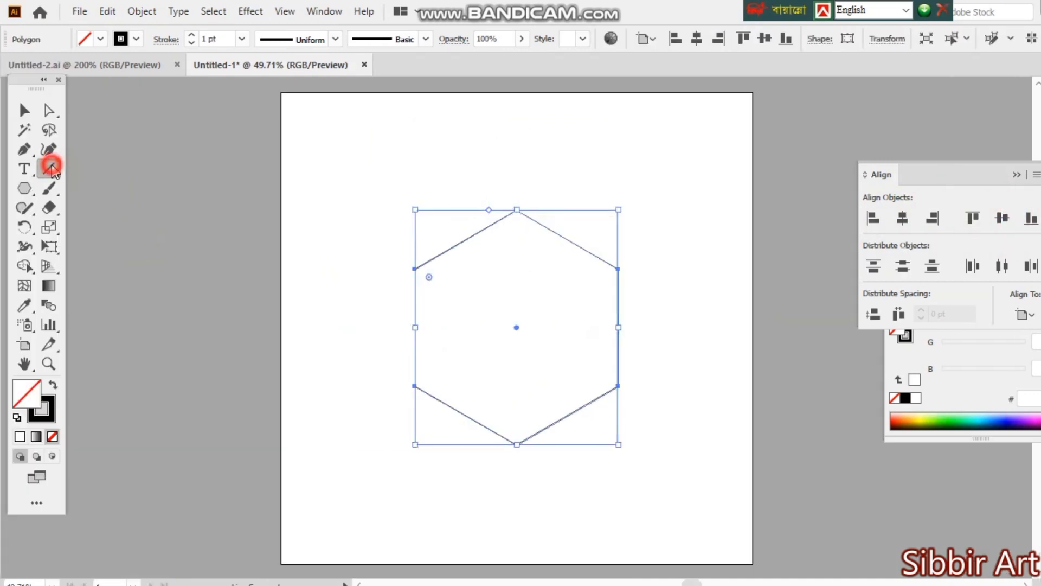
pyautogui.moveTo(520, 157)
pyautogui.mouseDown()
pyautogui.moveTo(530, 529)
pyautogui.moveTo(521, 534)
pyautogui.mouseUp()
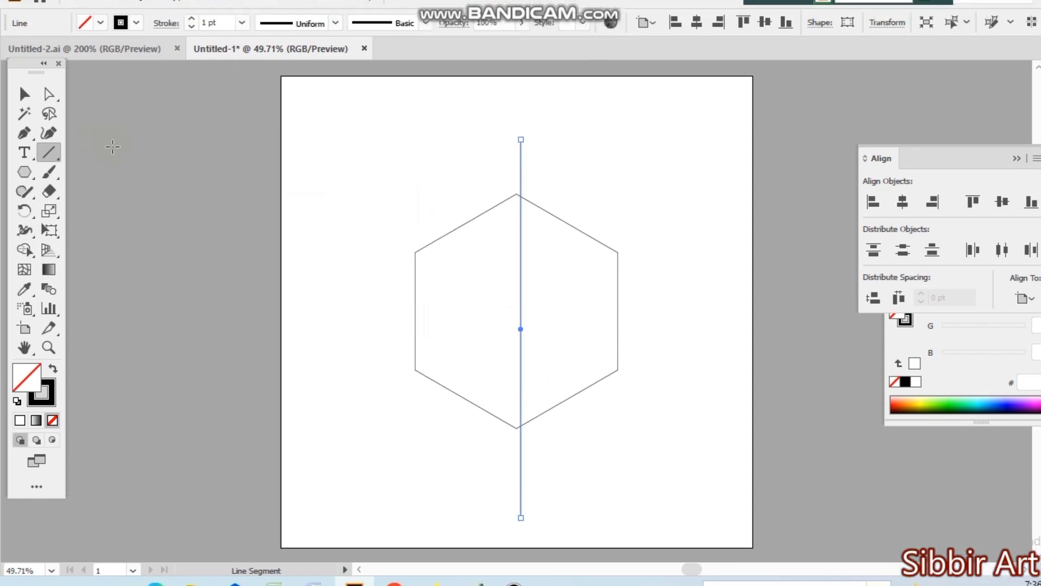
# Align the vertical line and the hexagon to each other on their horizontal and vertical centres.
pyautogui.click(25, 94)
pyautogui.moveTo(349, 152); pyautogui.dragTo(588, 238)
pyautogui.click(593, 254)
pyautogui.click(697, 38)
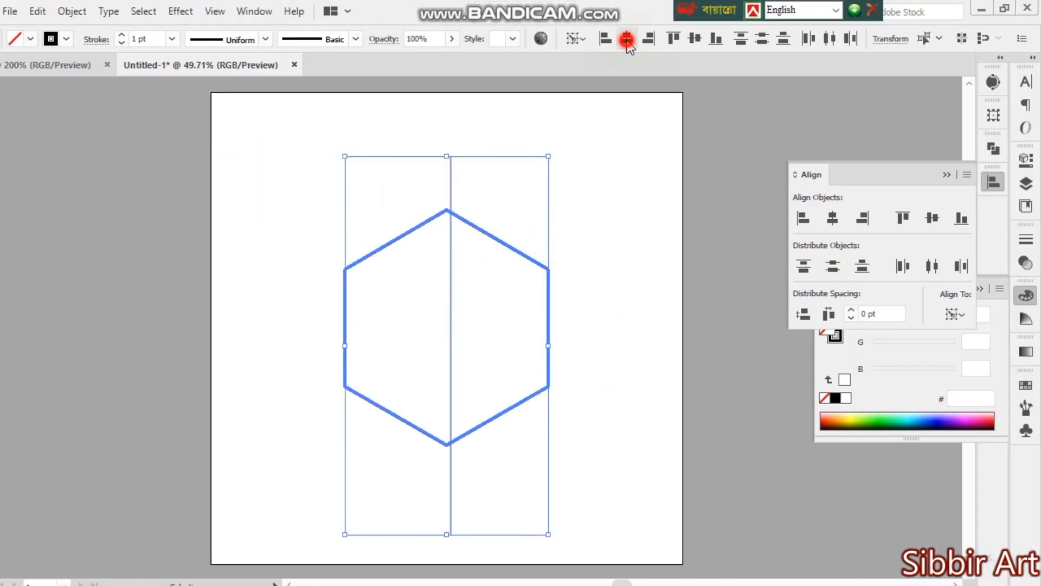
pyautogui.click(932, 218)
pyautogui.click(628, 296)
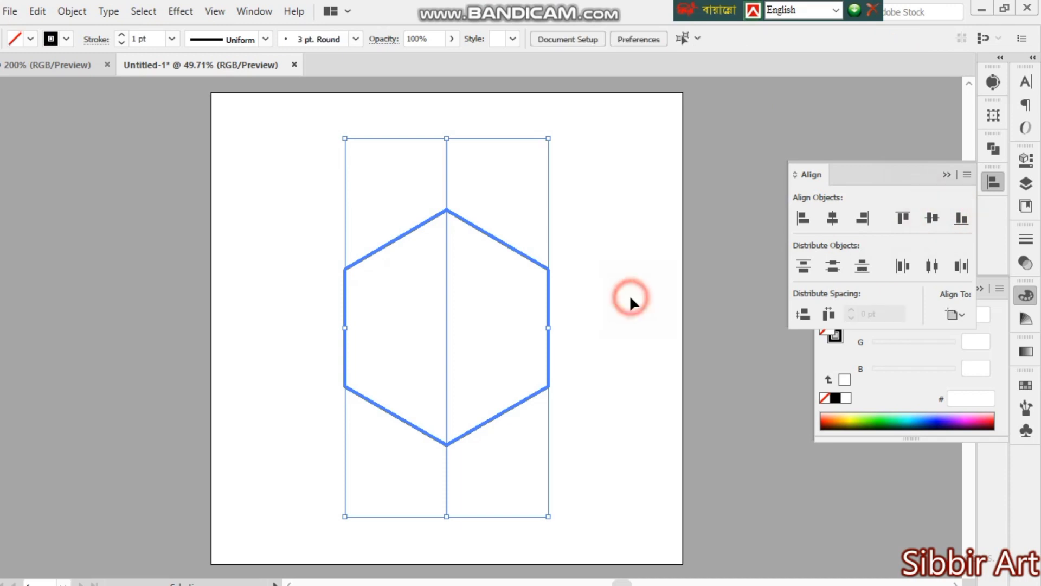
# Create two more lines through the hexagon's opposite vertices by copying the vertical line at successive 60° rotations.
pyautogui.moveTo(399, 162); pyautogui.dragTo(534, 190)
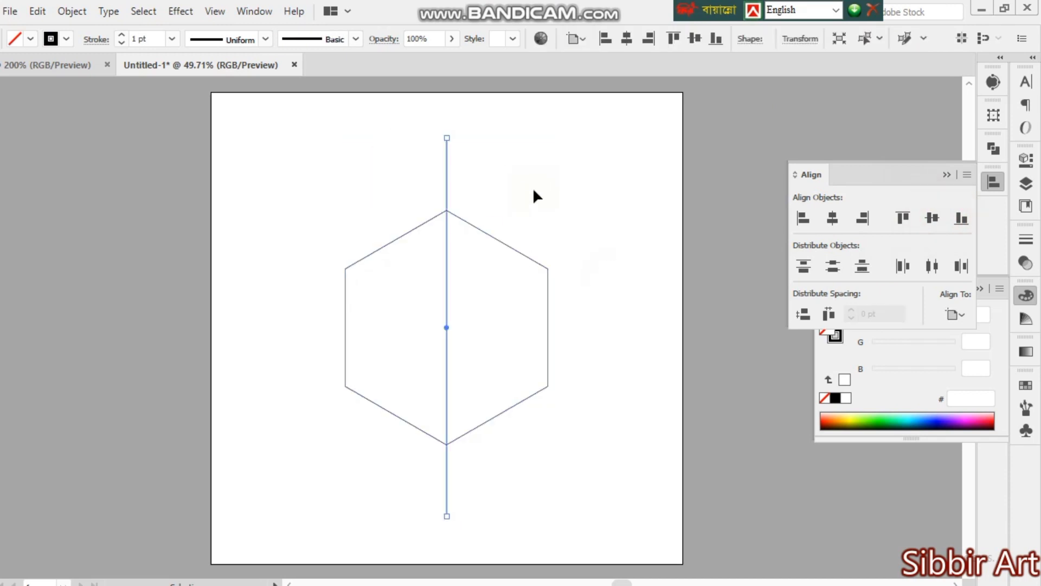
pyautogui.doubleClick(24, 227)
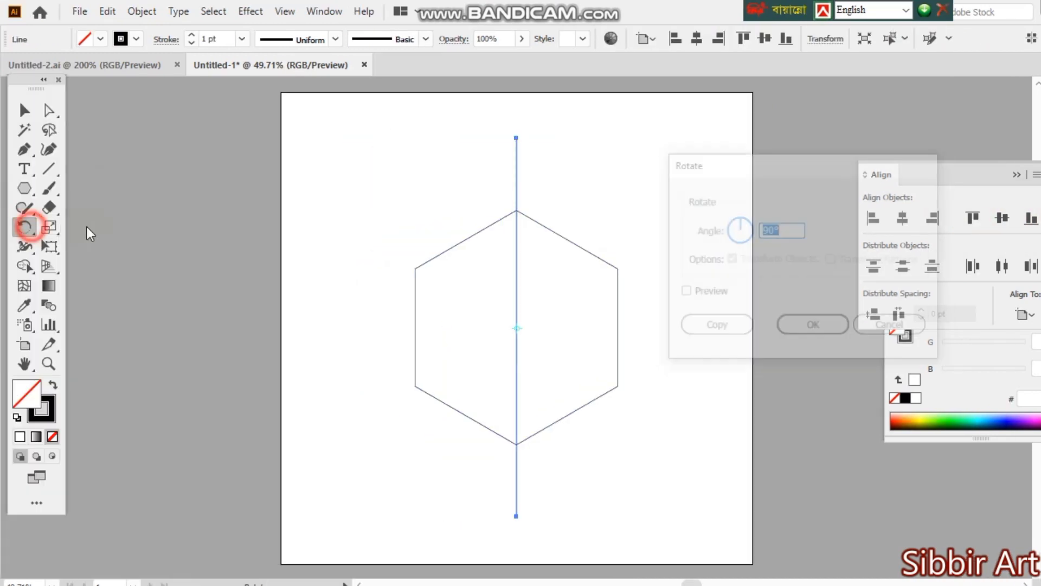
pyautogui.click(685, 293)
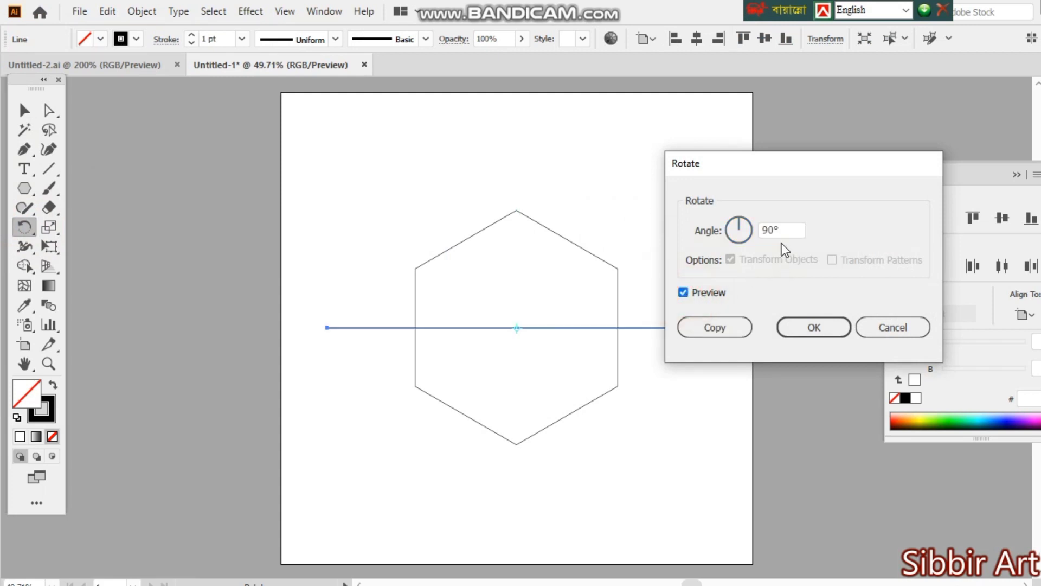
pyautogui.write('60')
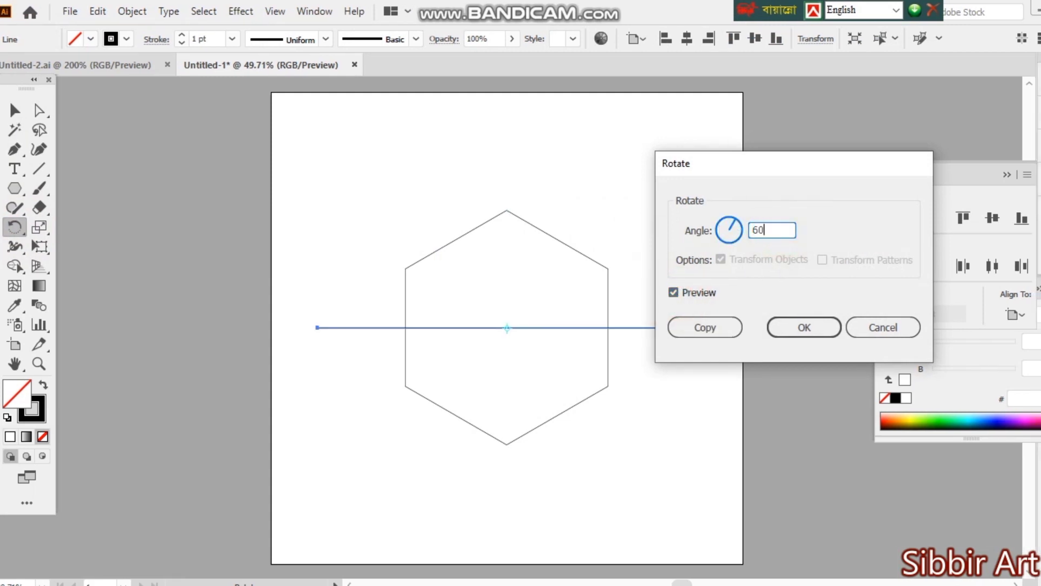
pyautogui.press('Tab')
pyautogui.click(705, 327)
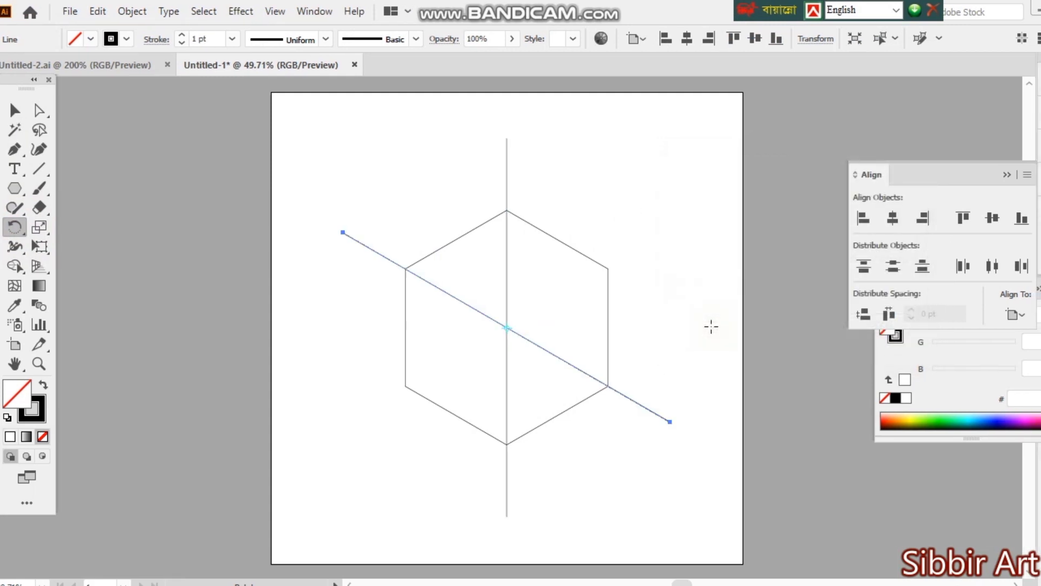
pyautogui.press('Return')
pyautogui.click(707, 326)
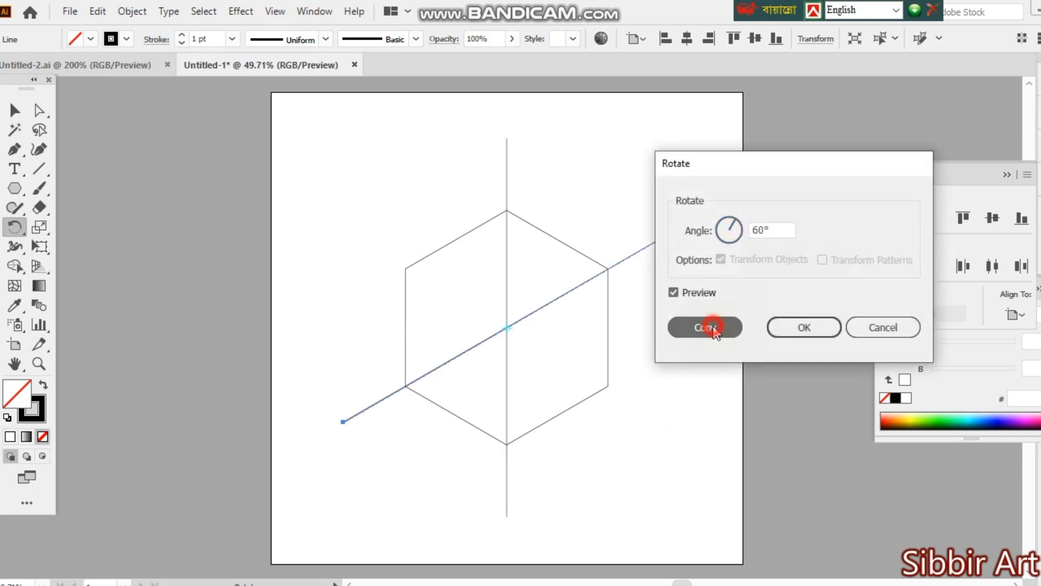
pyautogui.click(15, 110)
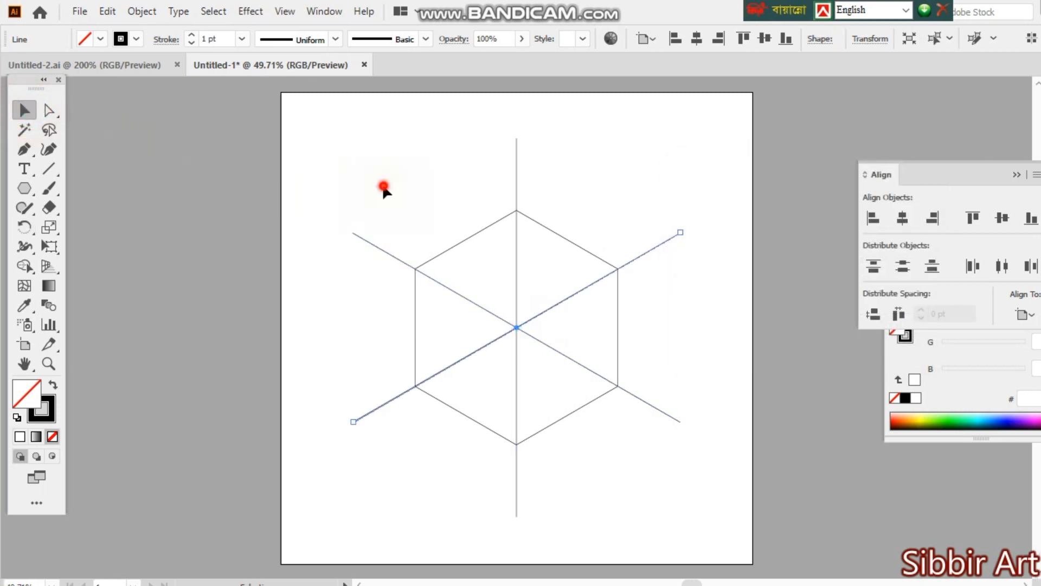
pyautogui.click(373, 186)
# Remove the line ends outside the hexagon from the selected artwork with the Shape Builder.
pyautogui.moveTo(411, 168); pyautogui.dragTo(593, 476)
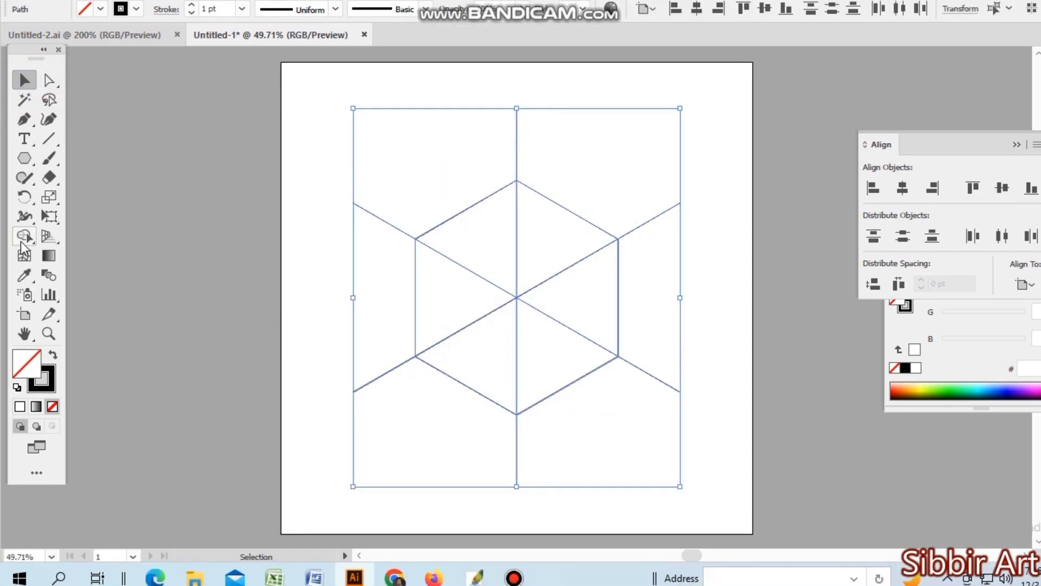
pyautogui.click(22, 241)
pyautogui.moveTo(471, 159)
pyautogui.mouseDown()
pyautogui.moveTo(564, 160)
pyautogui.moveTo(645, 297)
pyautogui.moveTo(565, 454)
pyautogui.moveTo(360, 260)
pyautogui.moveTo(392, 149)
pyautogui.mouseUp()
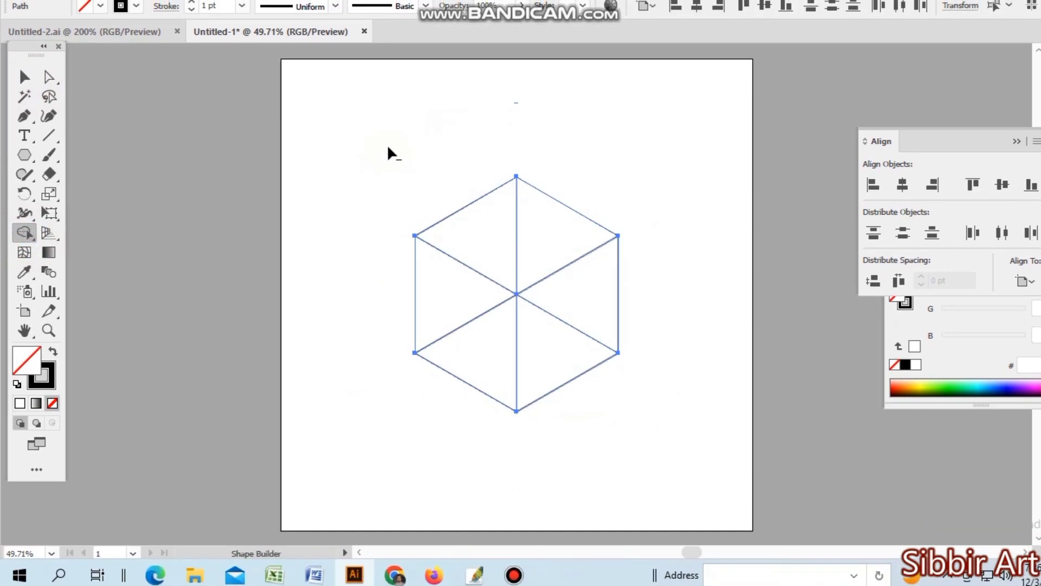
# Merge the hexagon's six triangles in adjacent pairs into the top, right and left faces of a cube.
pyautogui.moveTo(491, 230); pyautogui.dragTo(545, 234)
pyautogui.moveTo(583, 301); pyautogui.dragTo(564, 352)
pyautogui.moveTo(477, 351)
pyautogui.mouseDown()
pyautogui.moveTo(488, 353)
pyautogui.moveTo(437, 342)
pyautogui.mouseUp()
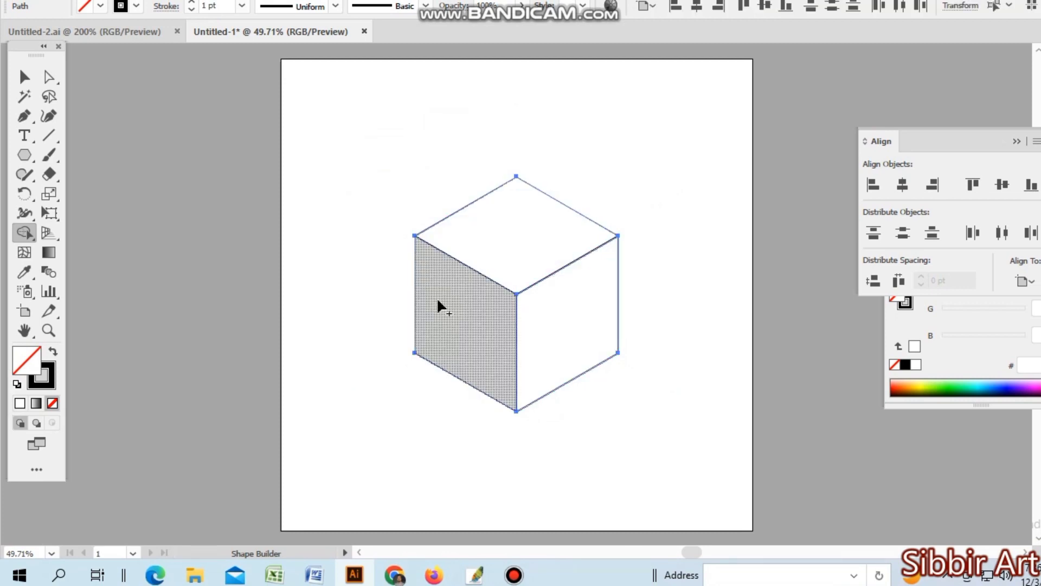
pyautogui.click(24, 86)
pyautogui.click(260, 133)
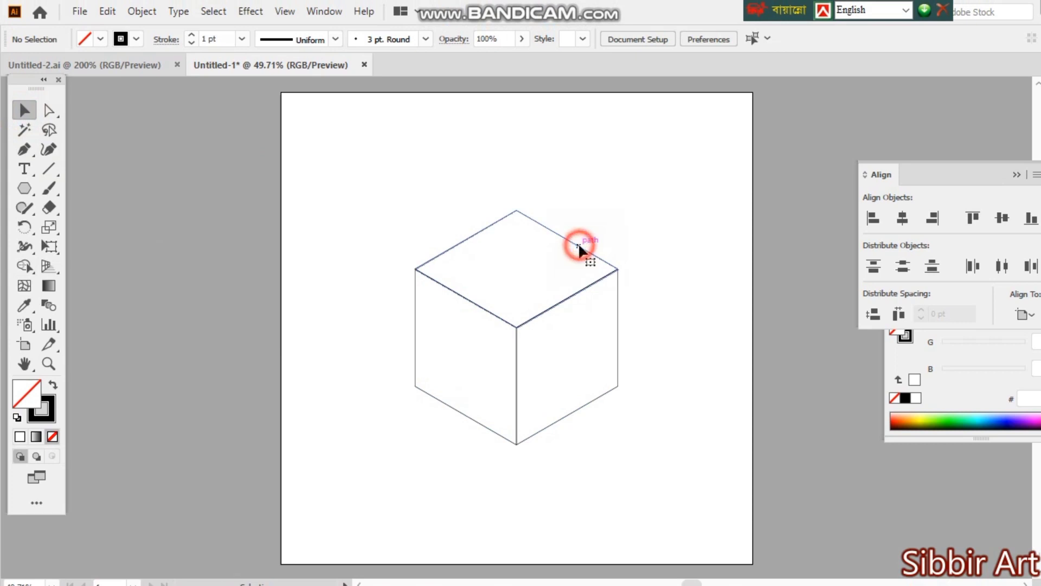
# Try moving the cube's top, right and left faces away one at a time, undoing each move.
pyautogui.click(578, 243)
pyautogui.moveTo(578, 242); pyautogui.dragTo(597, 167)
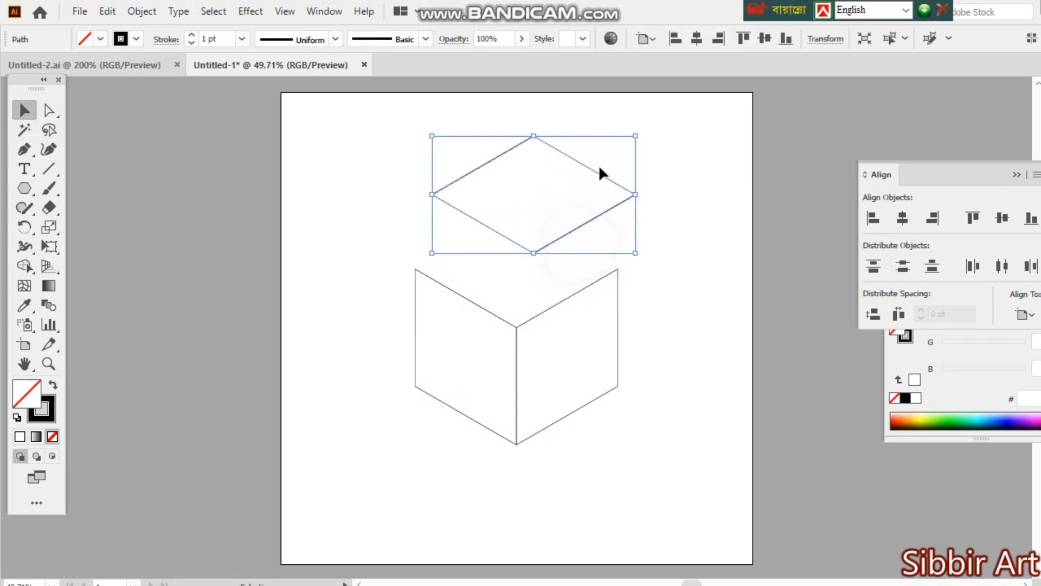
pyautogui.hotkey('ctrl', 'z')
pyautogui.moveTo(619, 344); pyautogui.dragTo(648, 372)
pyautogui.hotkey('ctrl', 'z')
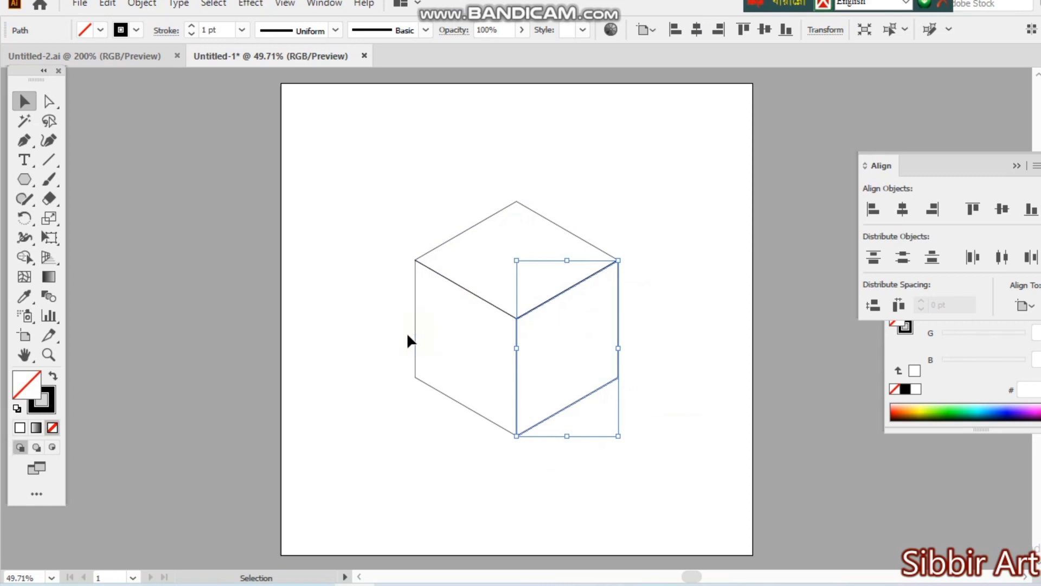
pyautogui.moveTo(412, 334); pyautogui.dragTo(397, 333)
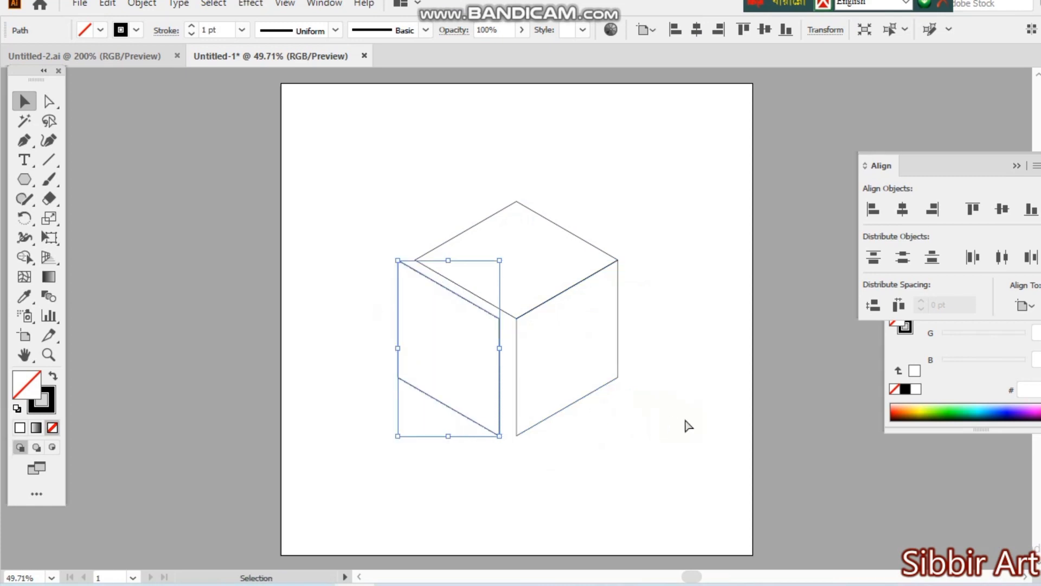
pyautogui.hotkey('ctrl', 'z')
pyautogui.click(683, 413)
# Offset the paths of all three cube faces by -9 pt with miter joins and a miter limit of 4.
pyautogui.moveTo(421, 181); pyautogui.dragTo(676, 390)
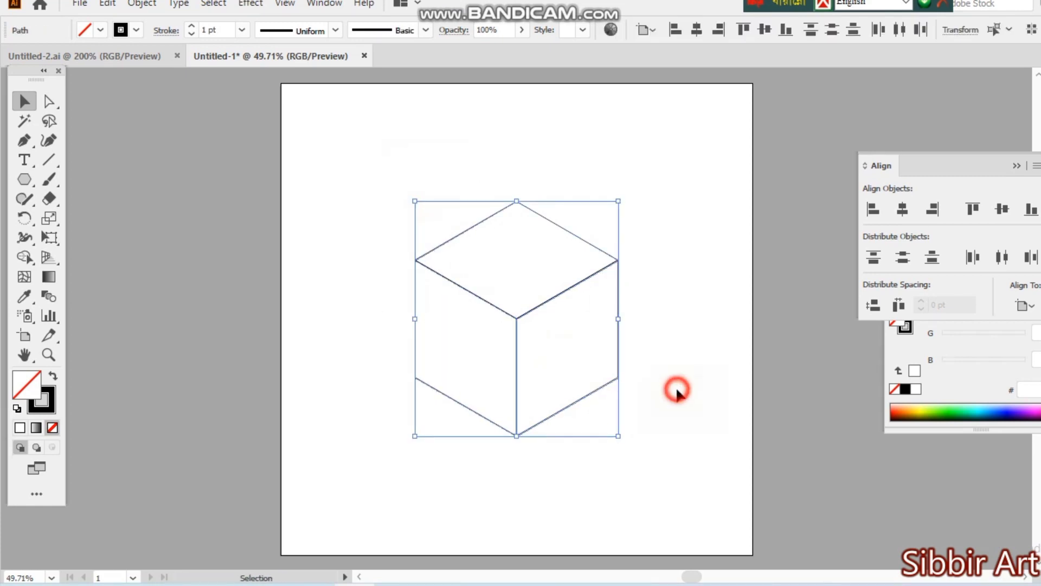
pyautogui.click(390, 213)
pyautogui.click(447, 264)
pyautogui.click(141, 3)
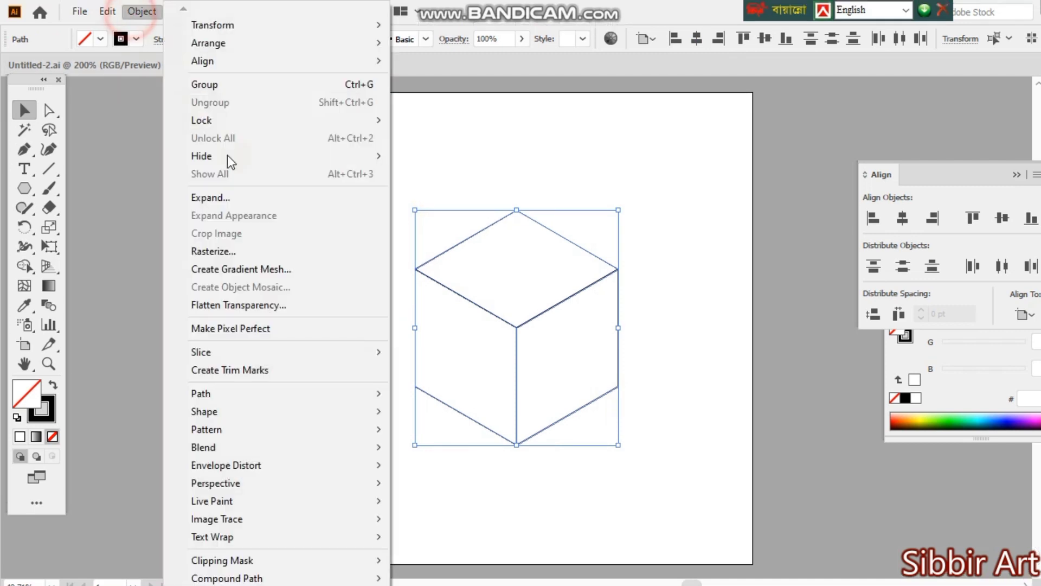
pyautogui.moveTo(220, 393)
pyautogui.click(433, 383)
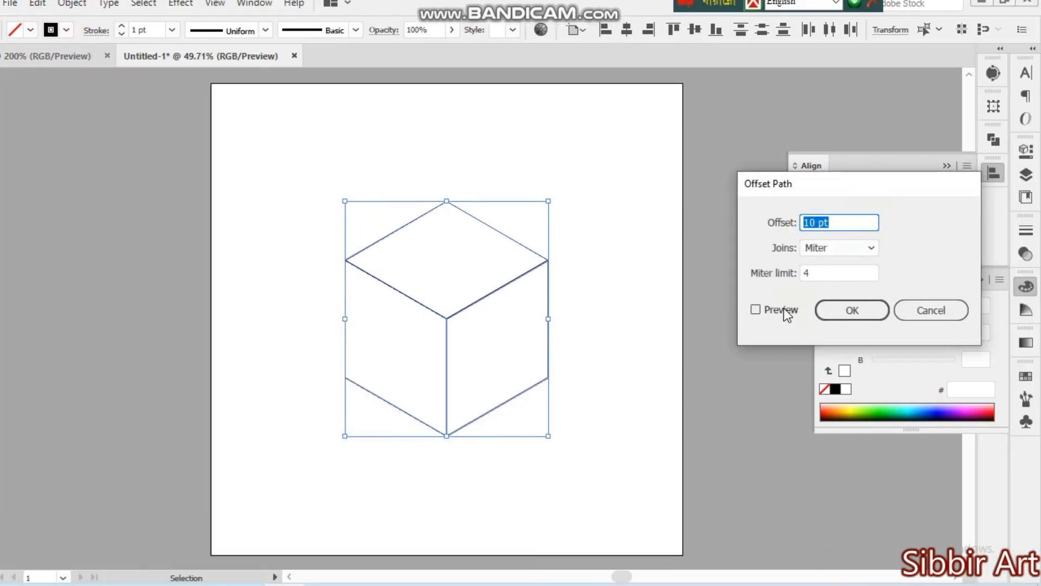
pyautogui.click(757, 312)
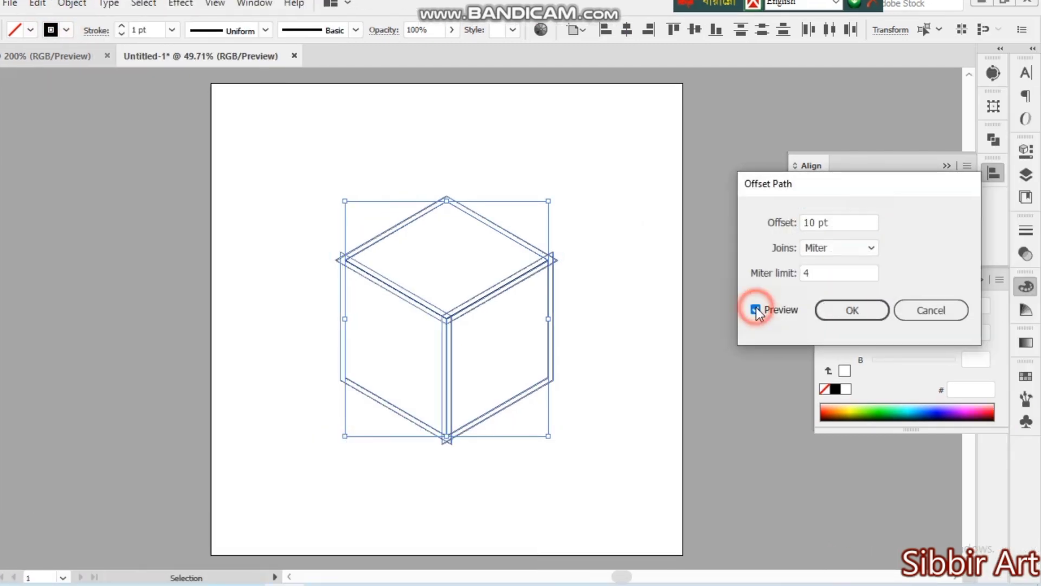
pyautogui.click(833, 222)
pyautogui.scroll(-11, 834, 223)
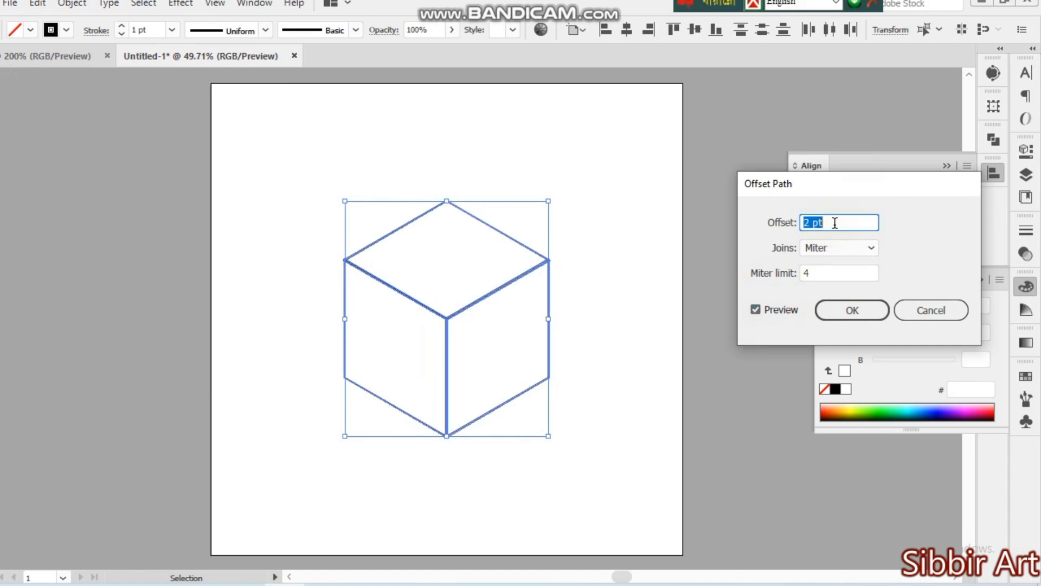
pyautogui.scroll(-6, 835, 223)
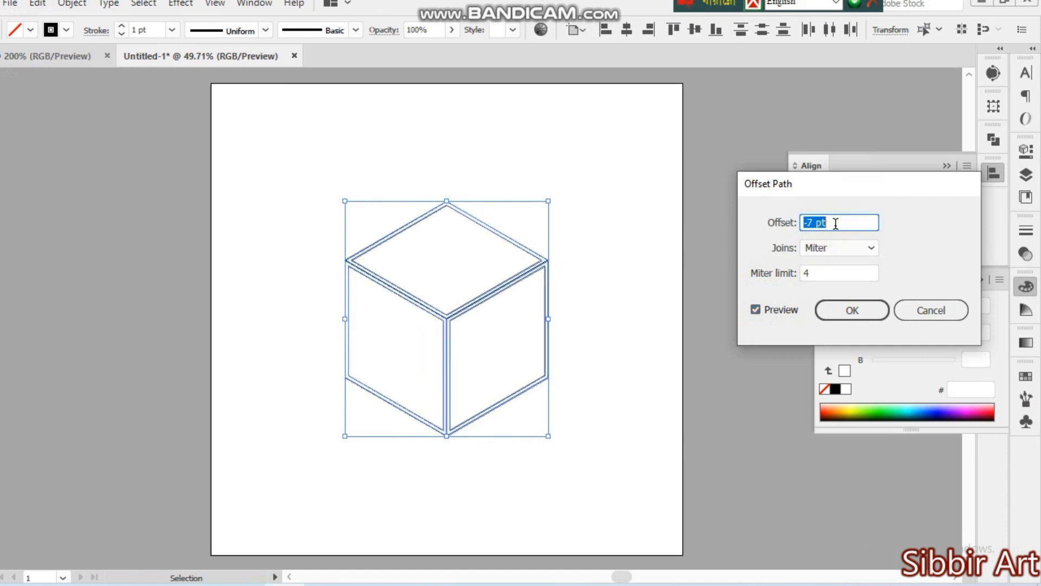
pyautogui.scroll(-1, 836, 223)
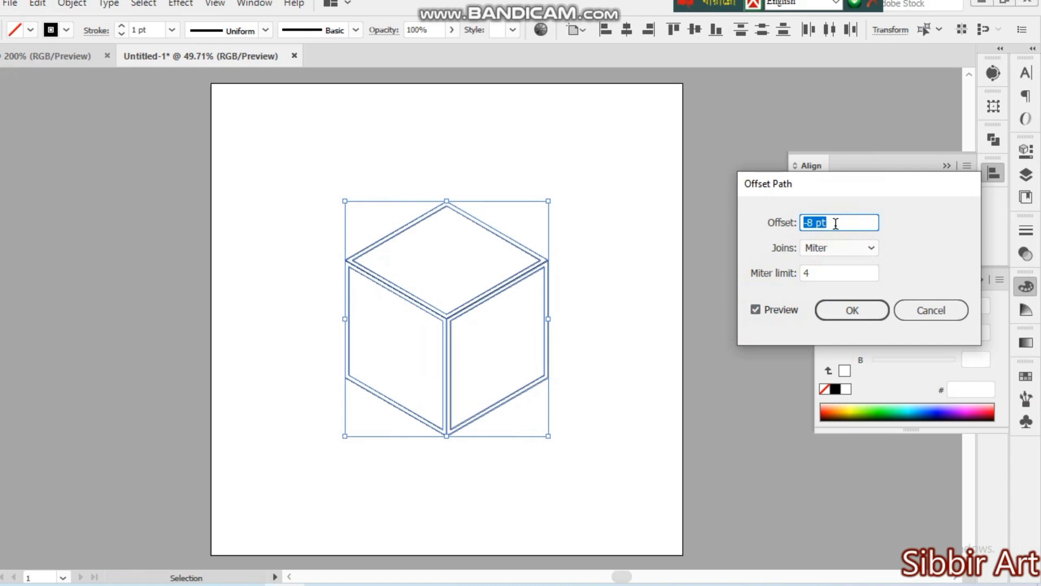
pyautogui.scroll(-2, 836, 224)
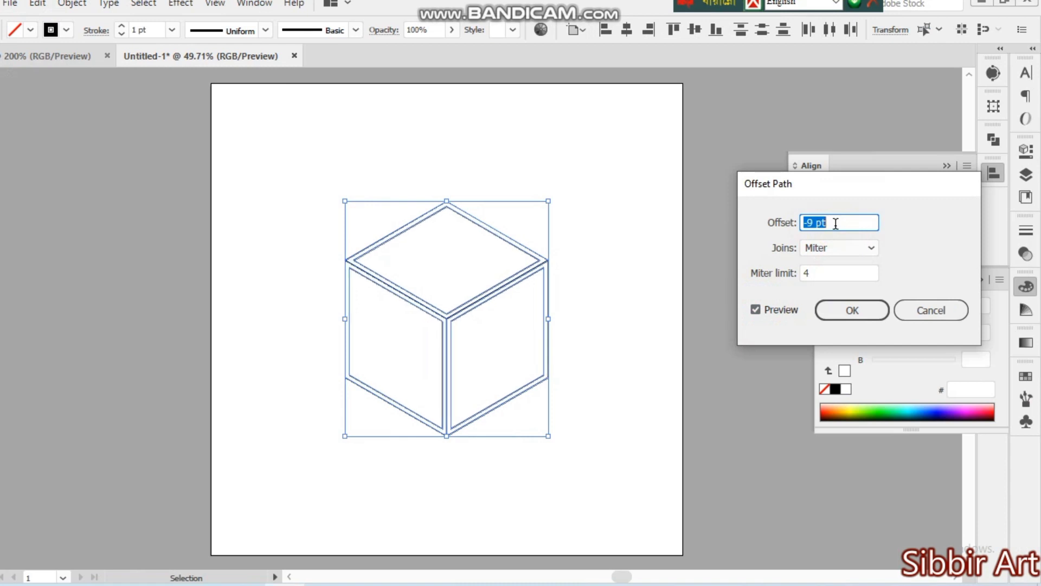
pyautogui.click(861, 306)
# Examine the inset outlines on the cube's three faces up close with nothing selected.
pyautogui.press('z')
pyautogui.click(524, 293)
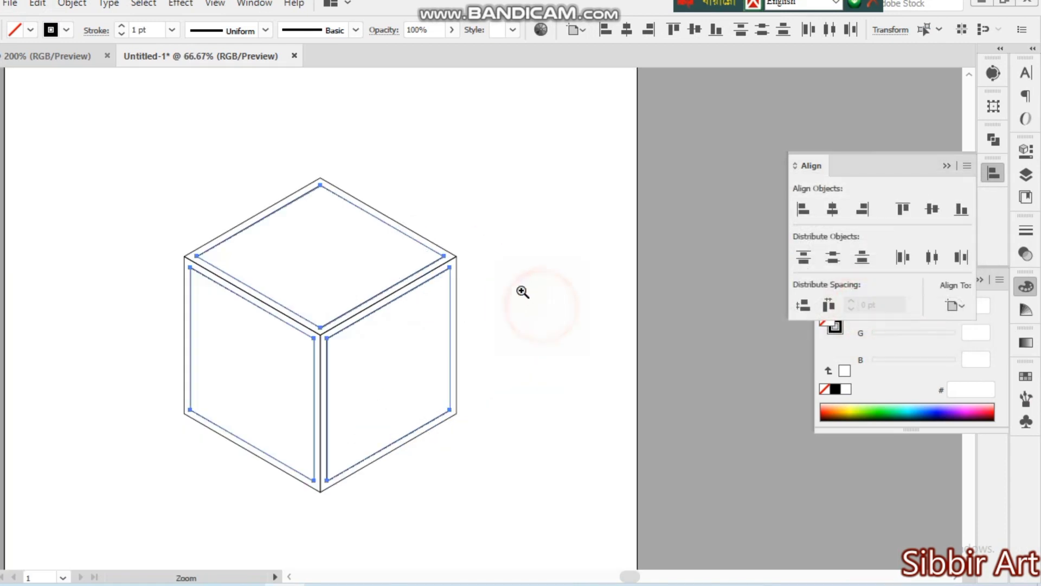
pyautogui.click(485, 279)
pyautogui.press('v')
pyautogui.click(475, 286)
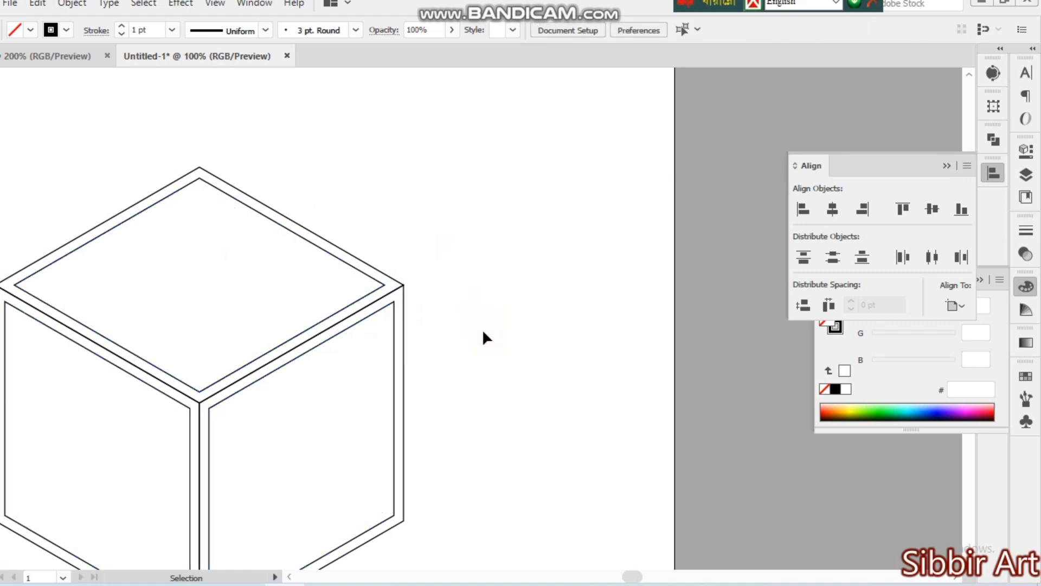
pyautogui.press('space')
pyautogui.moveTo(476, 343); pyautogui.dragTo(545, 238)
pyautogui.press('a')
pyautogui.hotkey('ctrl', '-')
pyautogui.press('v')
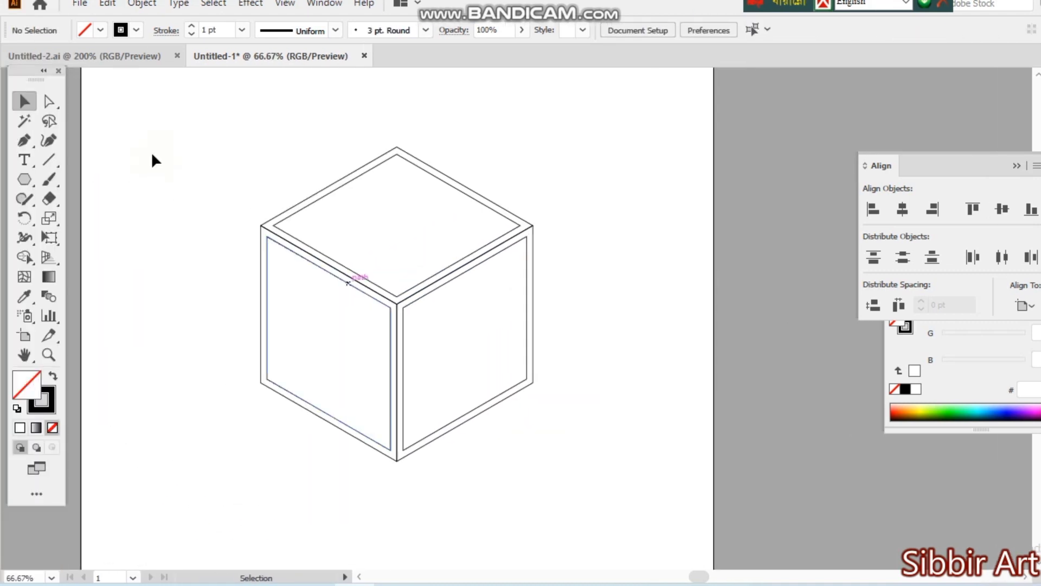
# Lock all of the cube's face outlines and inset outlines.
pyautogui.moveTo(135, 166); pyautogui.dragTo(571, 453)
pyautogui.press('a')
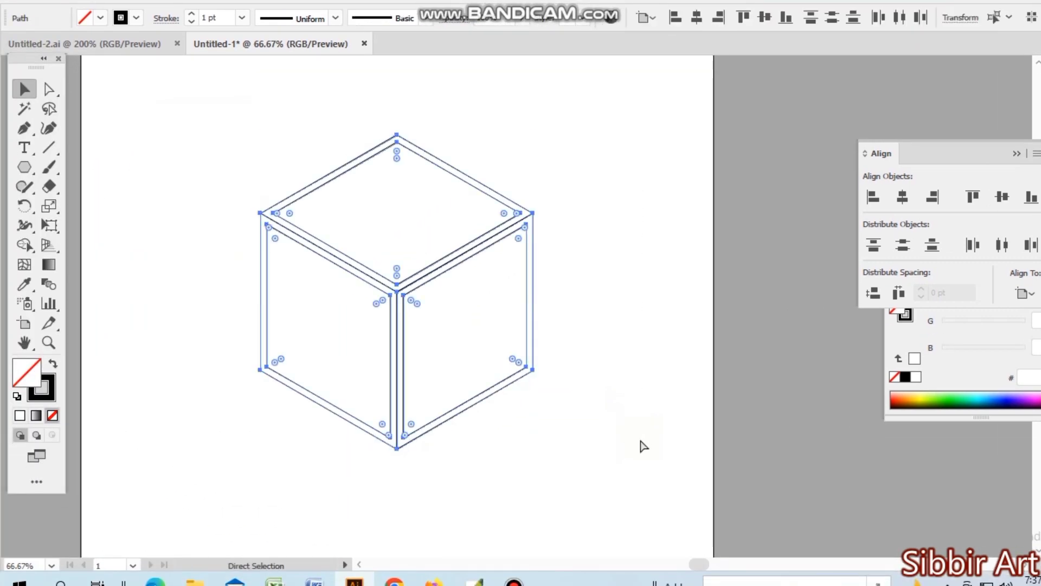
pyautogui.press('v')
pyautogui.click(142, 17)
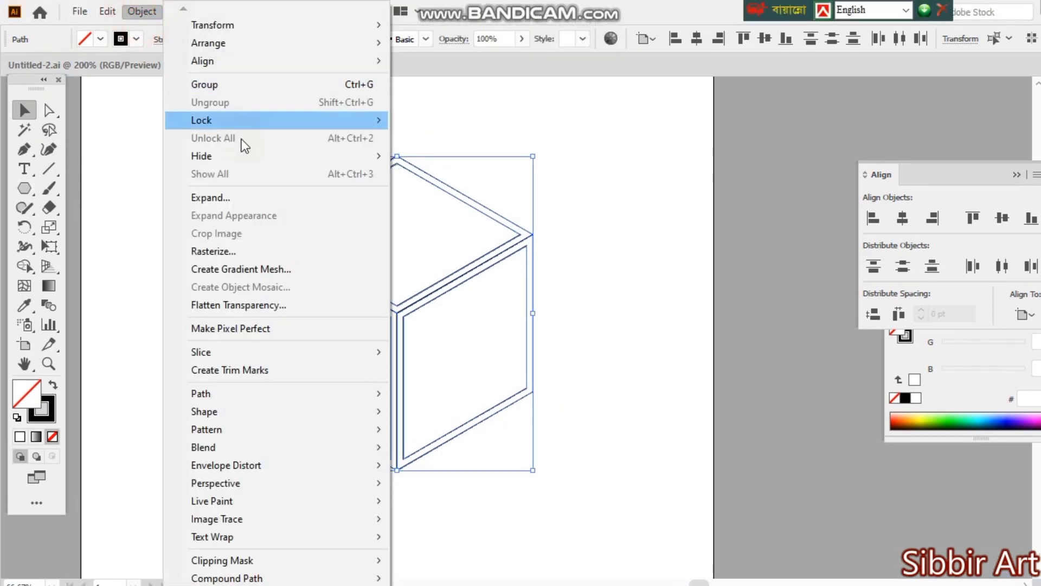
pyautogui.moveTo(228, 155)
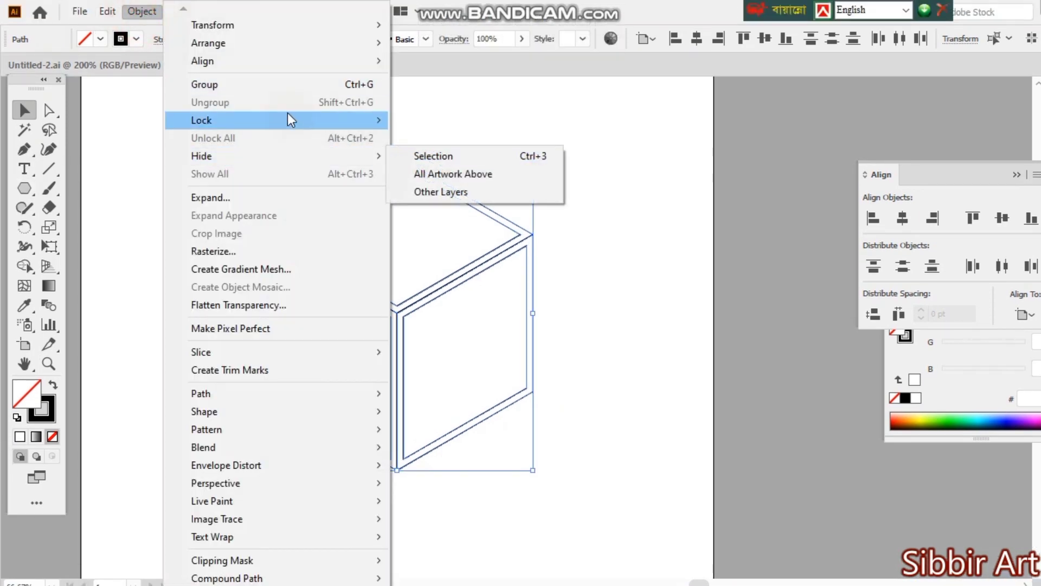
pyautogui.click(433, 120)
pyautogui.click(570, 347)
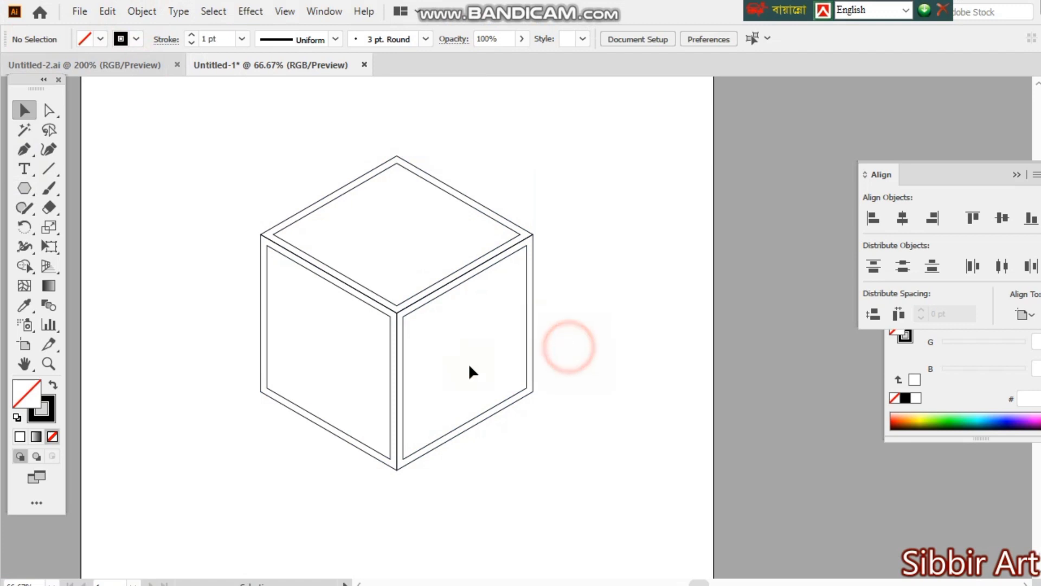
pyautogui.moveTo(444, 372); pyautogui.dragTo(458, 316)
# Draw a vertical line with the Pen tool along the left edge of the left face's inset and copy it onto the opposite vertical edge.
pyautogui.keyDown('ctrl'); pyautogui.click(426, 309); pyautogui.keyUp('ctrl')
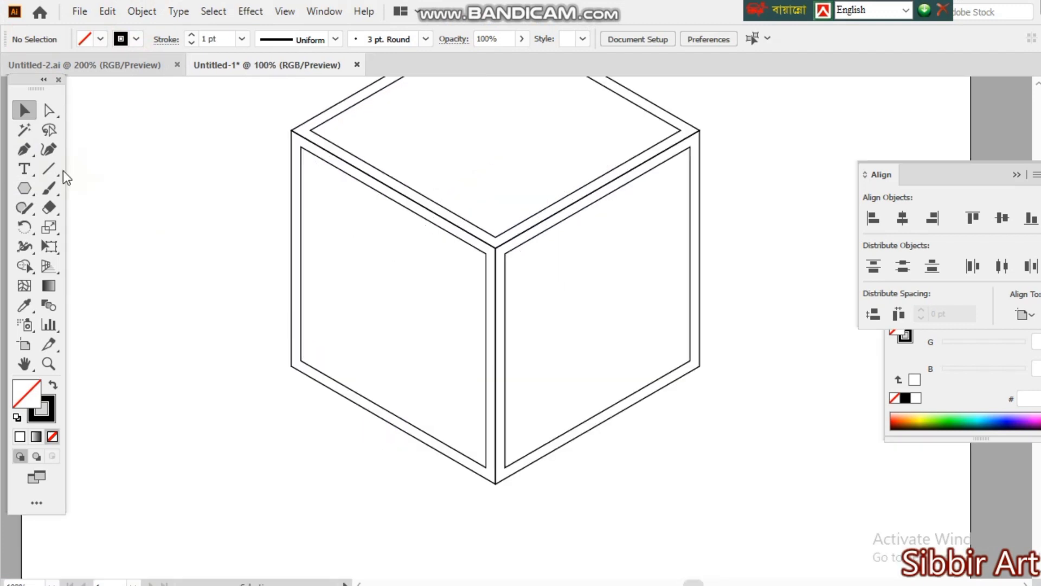
pyautogui.click(23, 149)
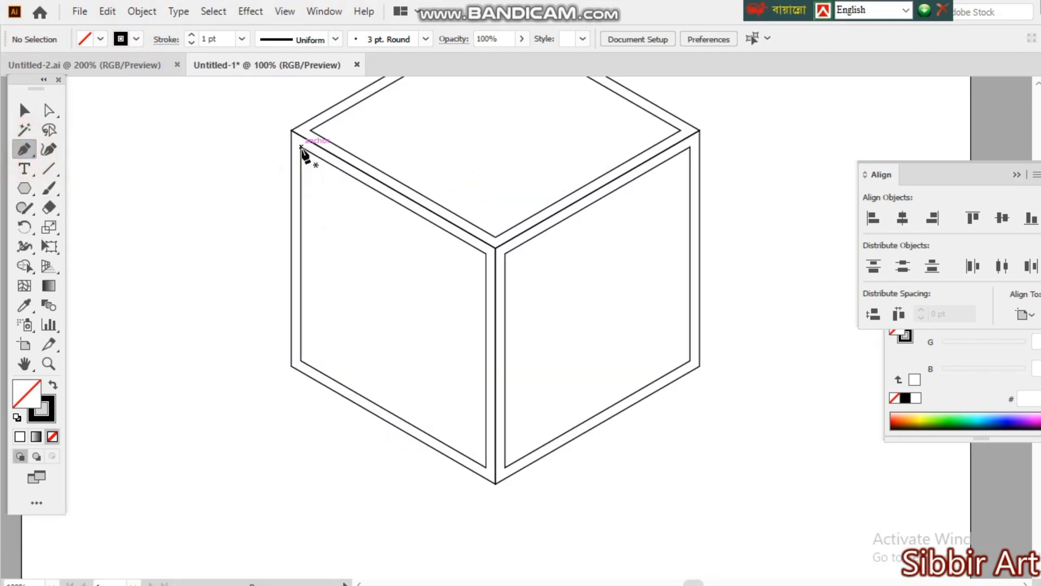
pyautogui.click(301, 147)
pyautogui.click(302, 361)
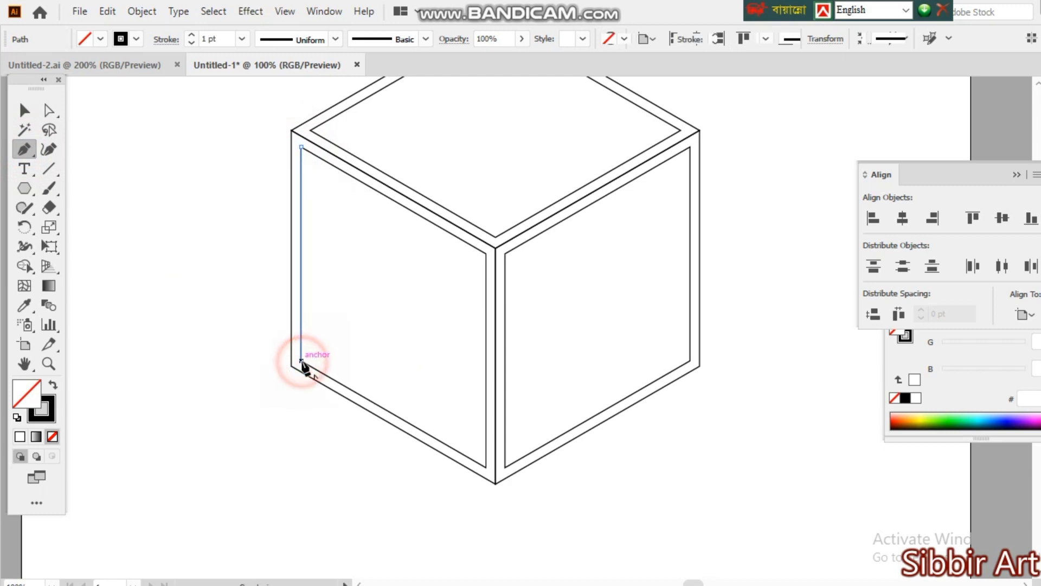
pyautogui.click(24, 115)
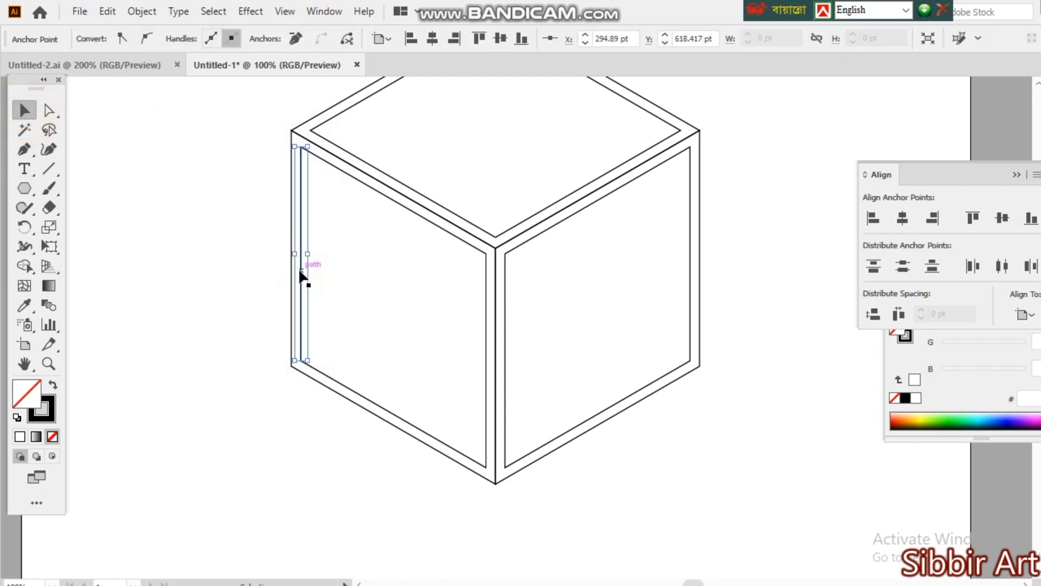
pyautogui.click(344, 317)
pyautogui.click(309, 293)
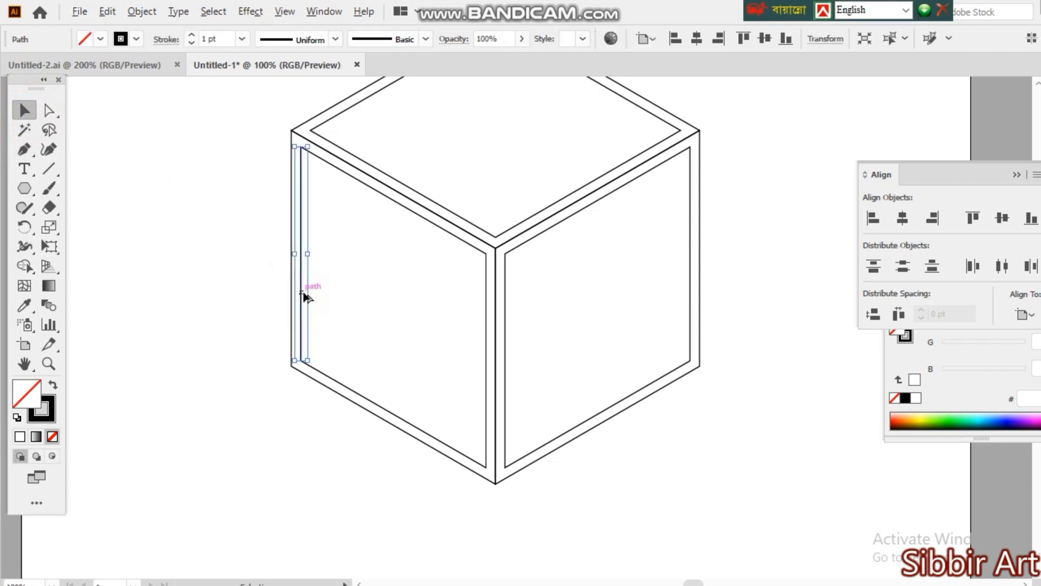
pyautogui.moveTo(304, 297); pyautogui.dragTo(486, 406)
pyautogui.click(142, 10)
pyautogui.moveTo(242, 395)
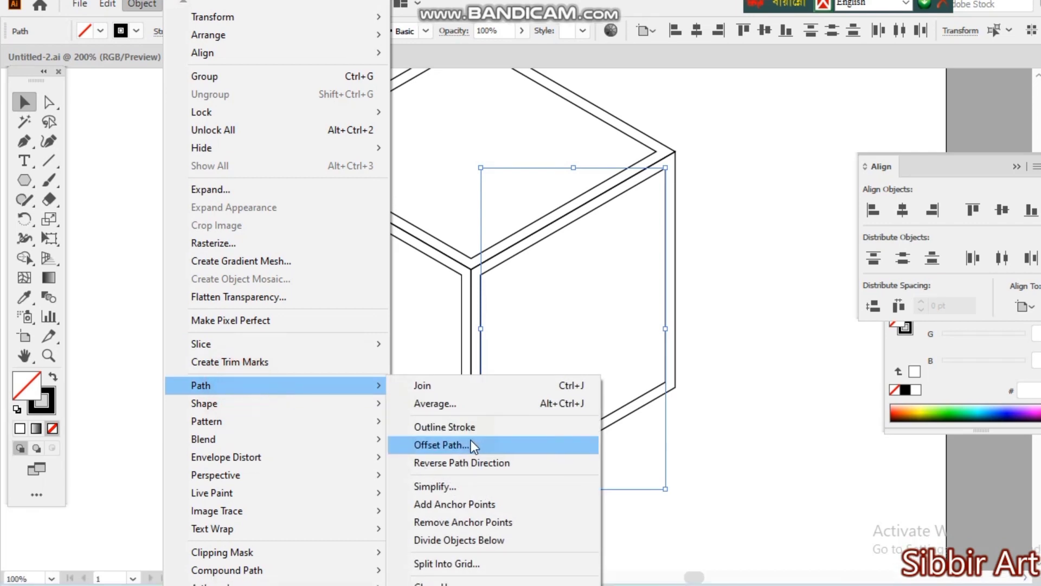
pyautogui.click(470, 441)
pyautogui.click(999, 302)
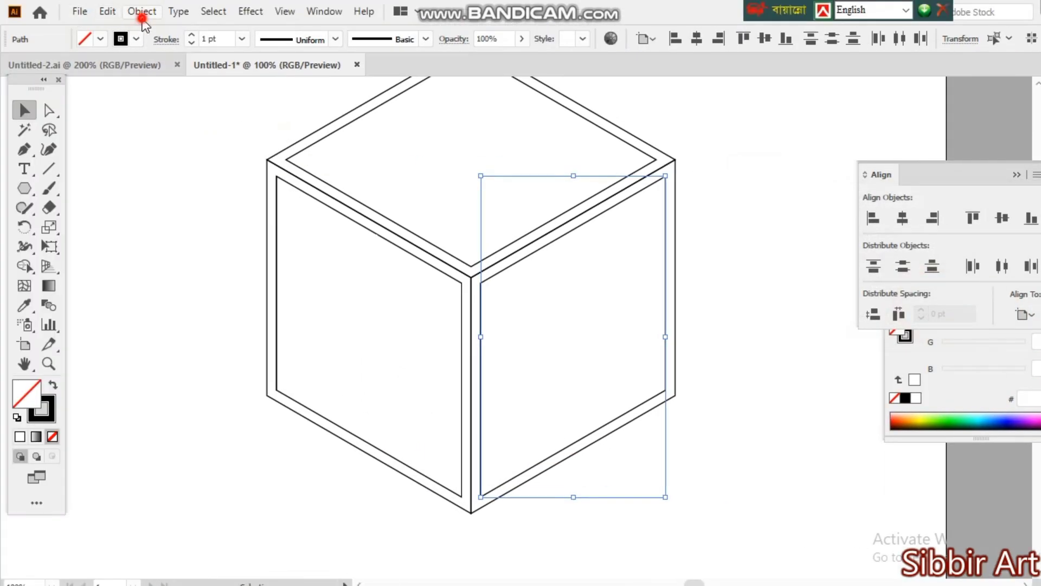
# Set the blend options to a spacing of 9 specified steps.
pyautogui.click(142, 11)
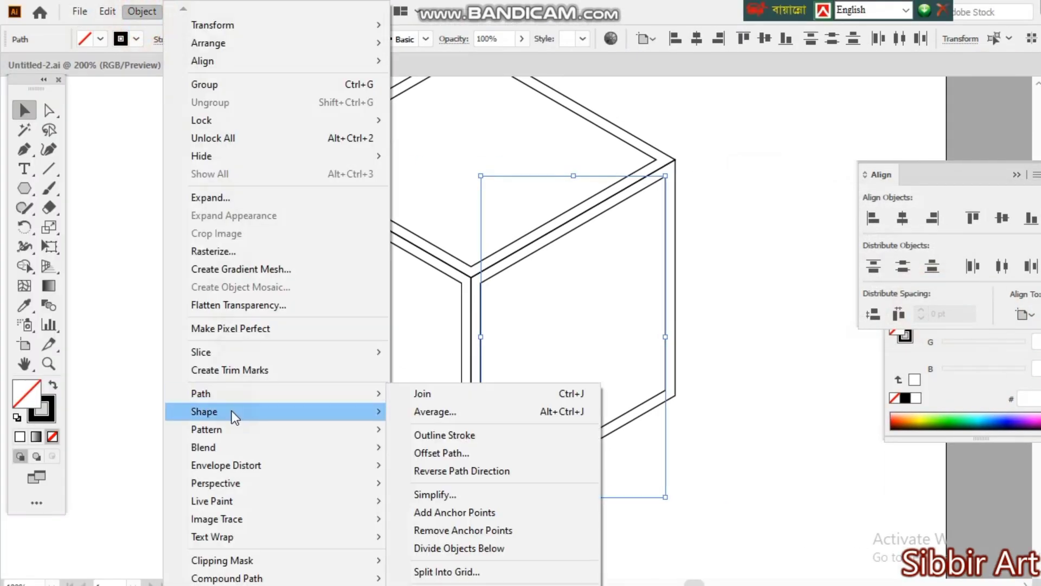
pyautogui.moveTo(230, 447)
pyautogui.click(466, 482)
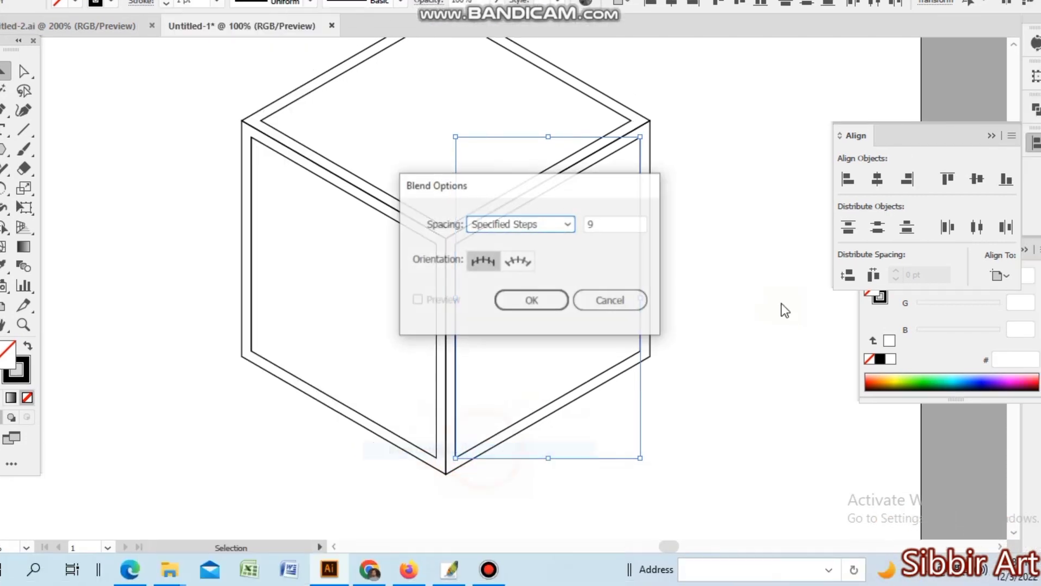
pyautogui.click(608, 224)
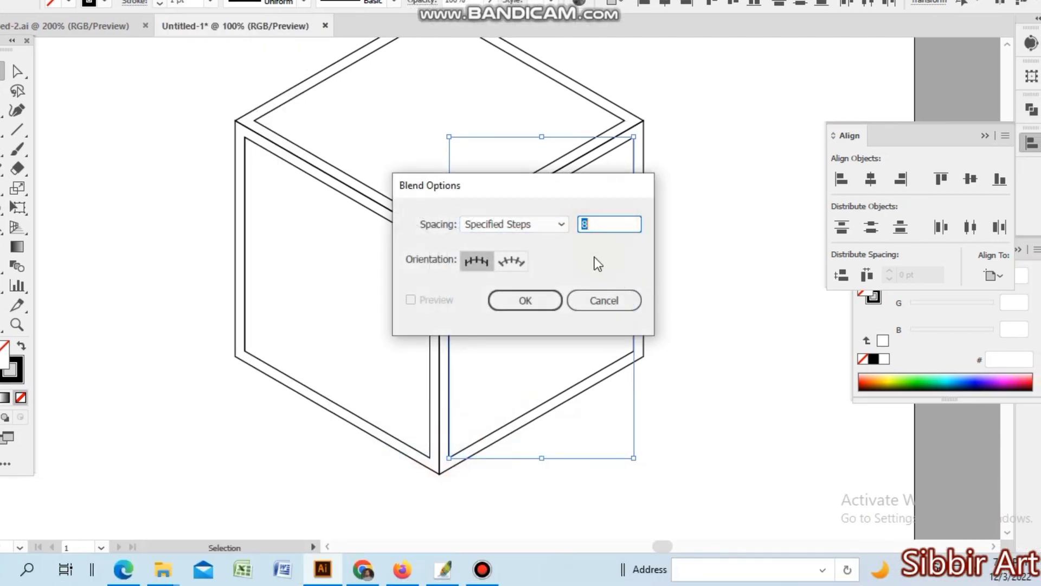
pyautogui.click(537, 301)
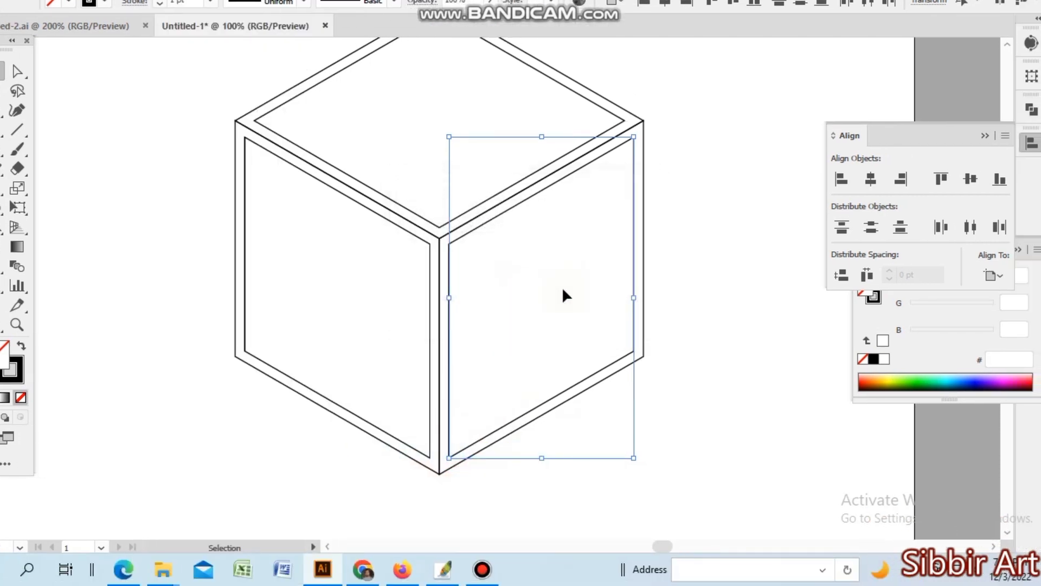
# Make a blend between the two selected vertical lines and deselect it.
pyautogui.click(142, 11)
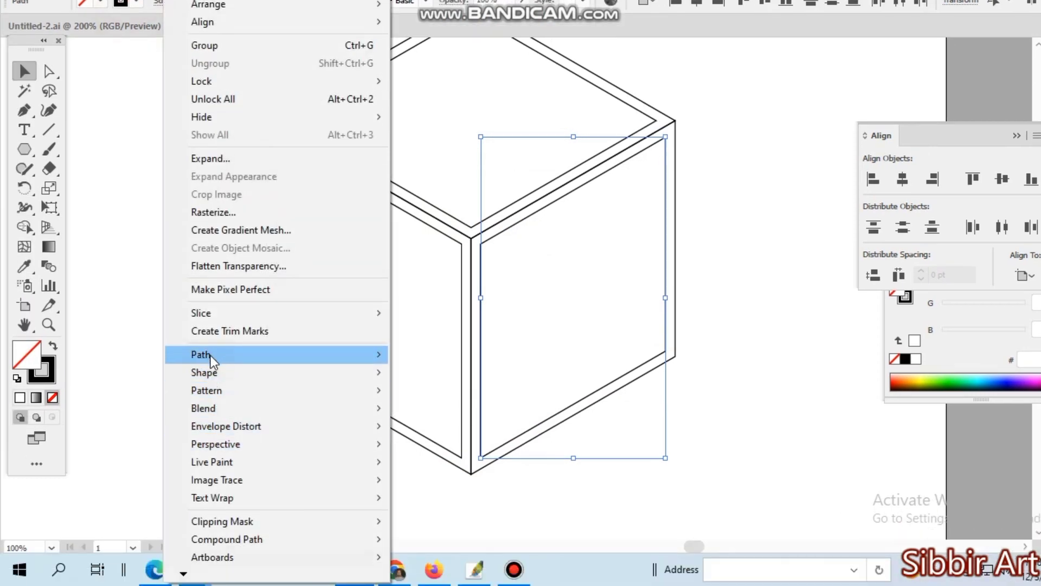
pyautogui.moveTo(206, 409)
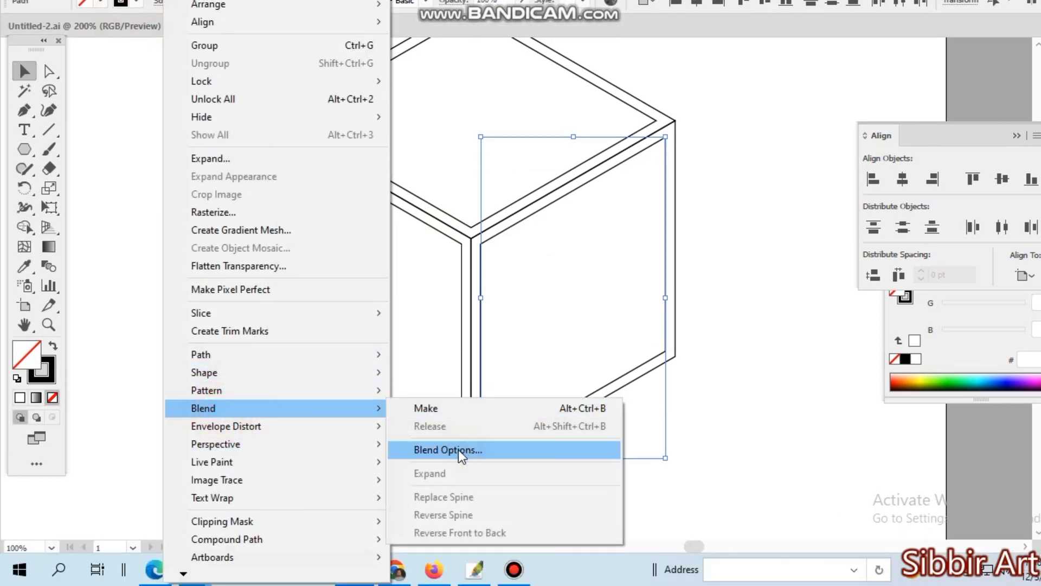
pyautogui.click(483, 407)
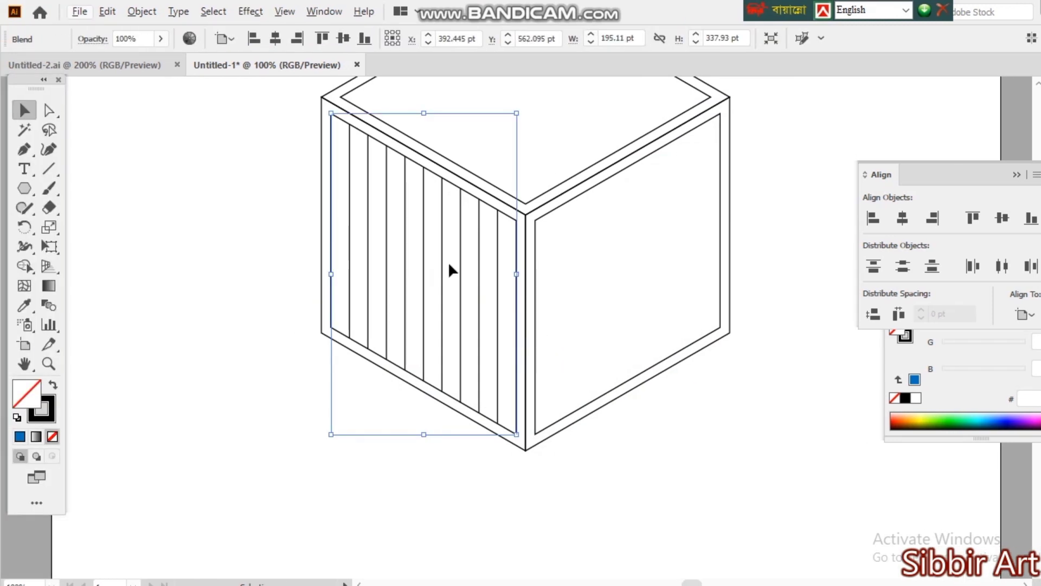
pyautogui.click(248, 314)
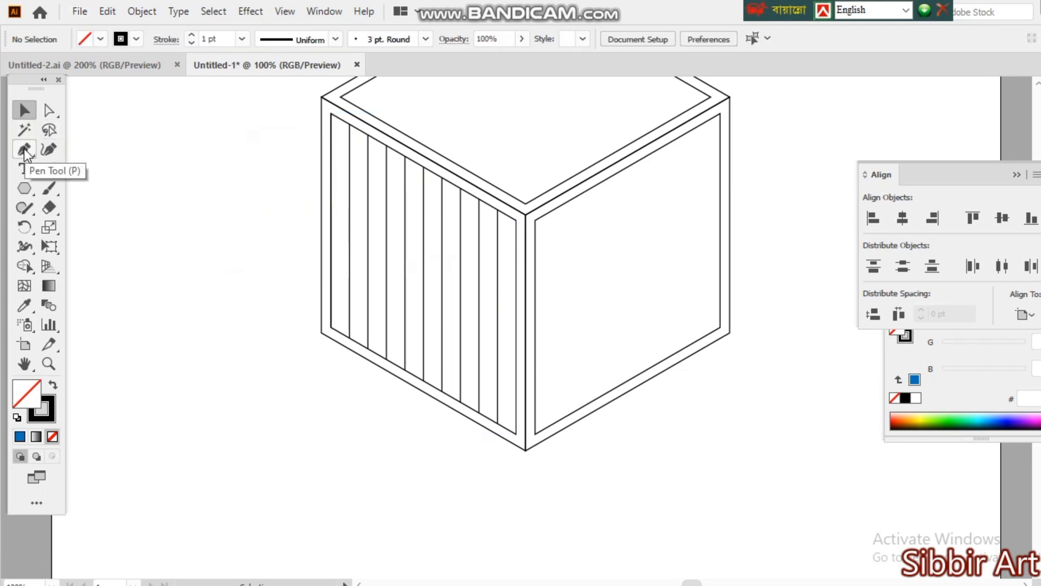
# Try moving the blended vertical lines off the left face and undo the move.
pyautogui.moveTo(332, 220); pyautogui.dragTo(425, 249)
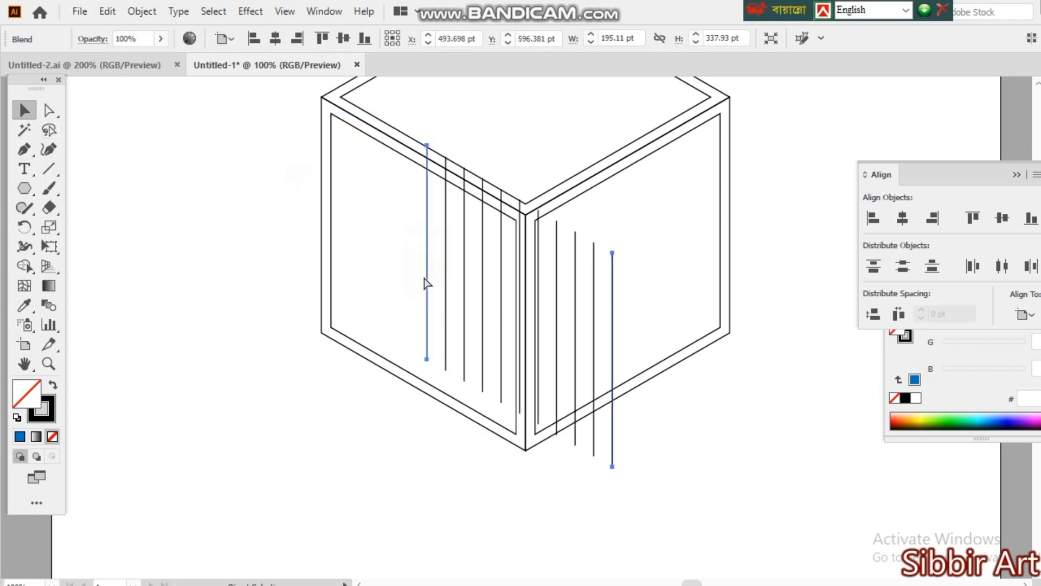
pyautogui.hotkey('ctrl', 'z')
pyautogui.click(344, 350)
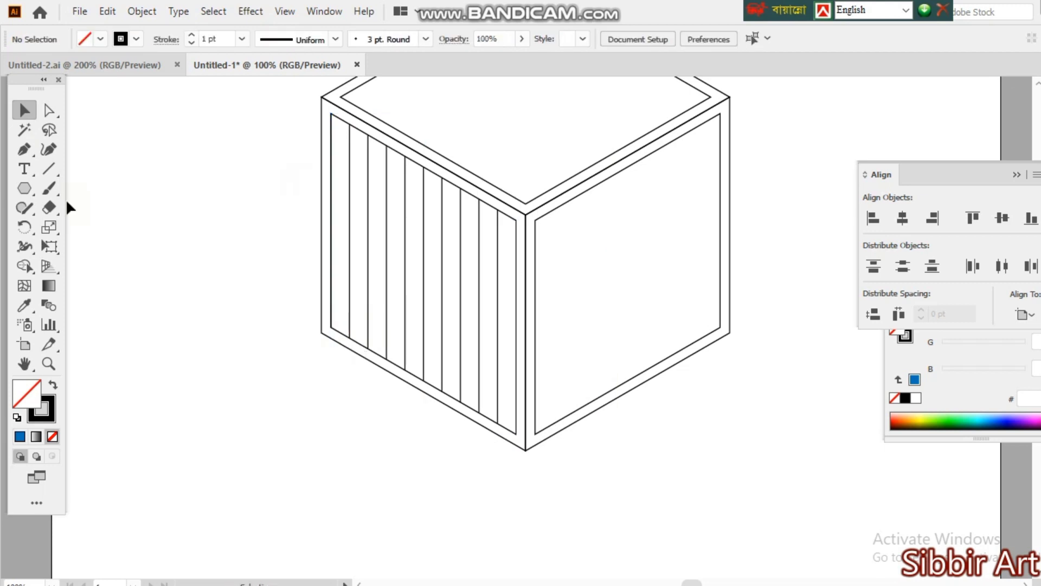
# Draw a slanted line with the Pen tool along the top edge of the left face's inset and copy it onto the bottom edge.
pyautogui.click(24, 149)
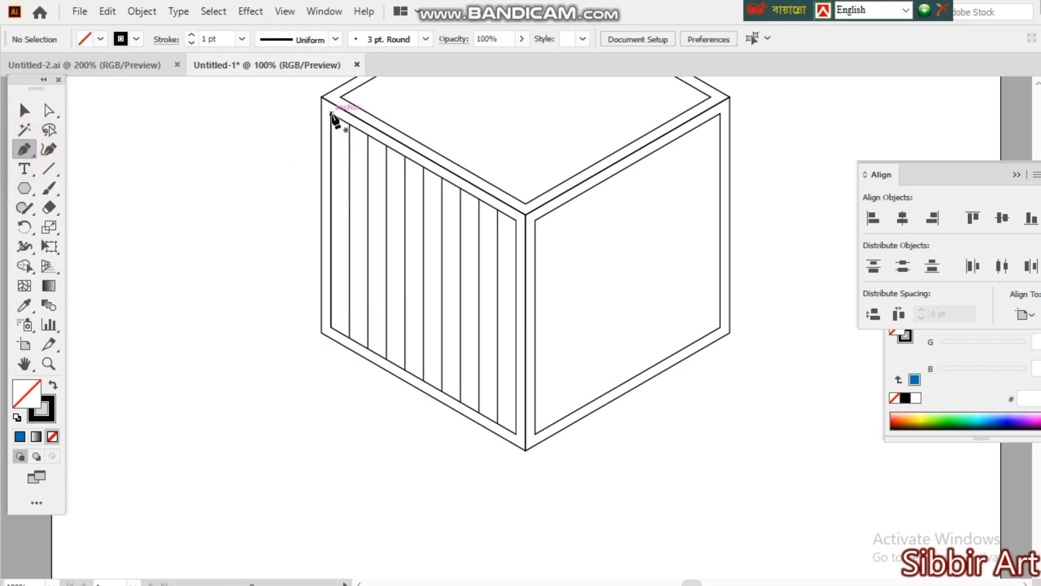
pyautogui.click(331, 114)
pyautogui.click(517, 220)
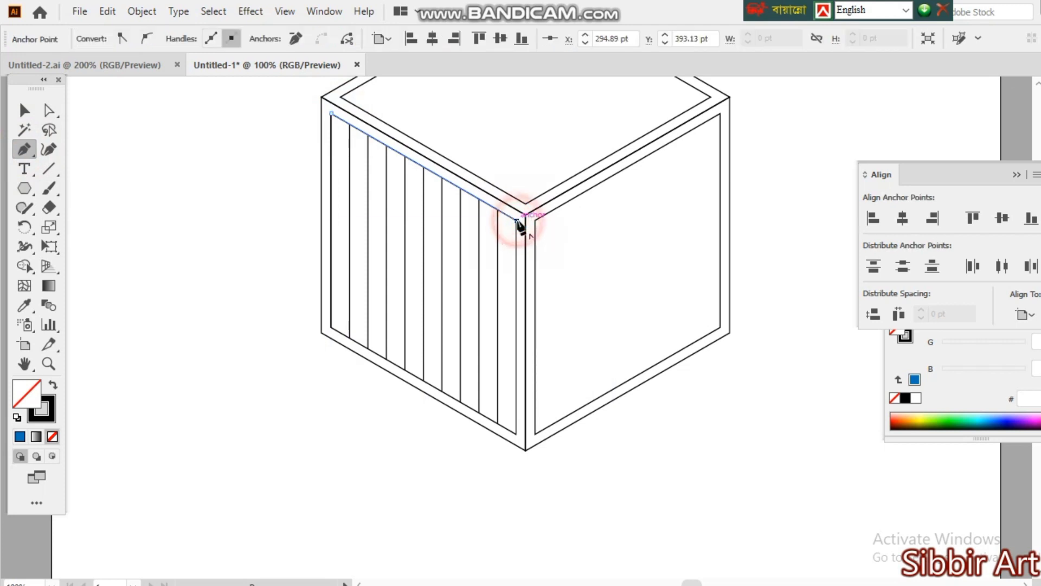
pyautogui.press('v')
pyautogui.moveTo(399, 158); pyautogui.dragTo(393, 368)
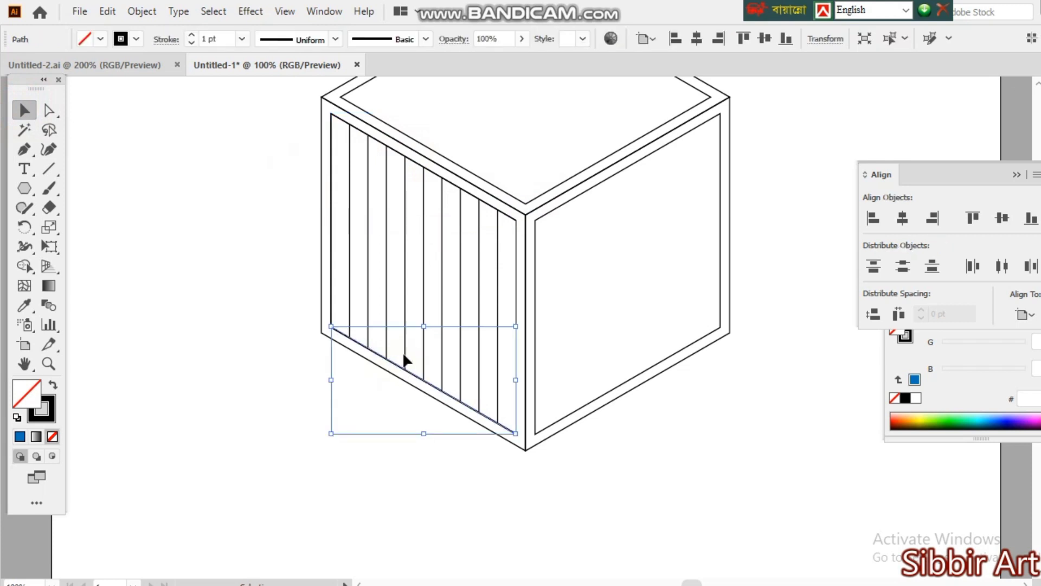
pyautogui.click(300, 132)
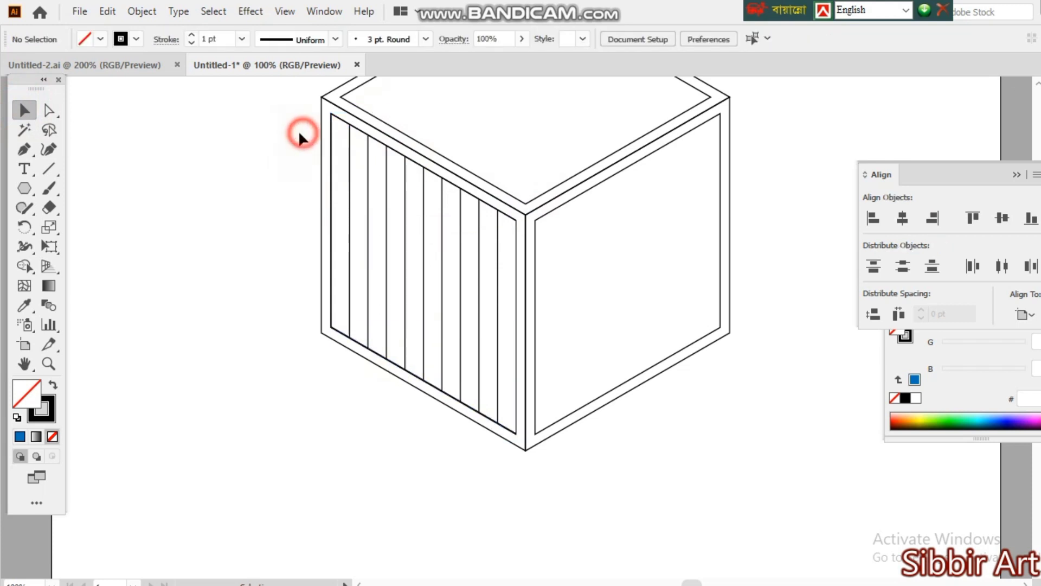
# Blend the two slanted lines on the left face's inset top and bottom edges, keeping the current blend spacing.
pyautogui.moveTo(293, 191); pyautogui.dragTo(529, 358)
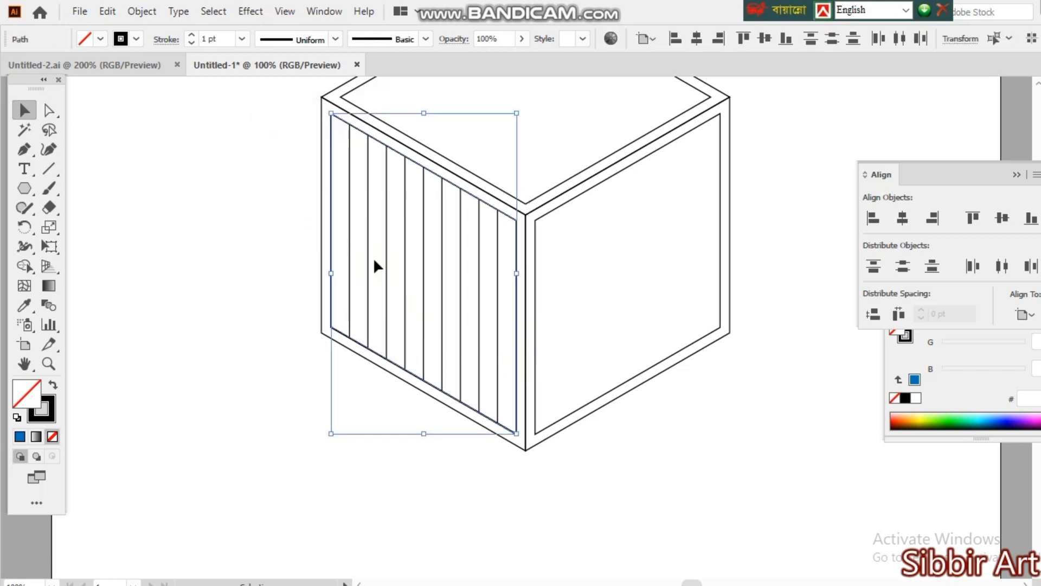
pyautogui.click(142, 11)
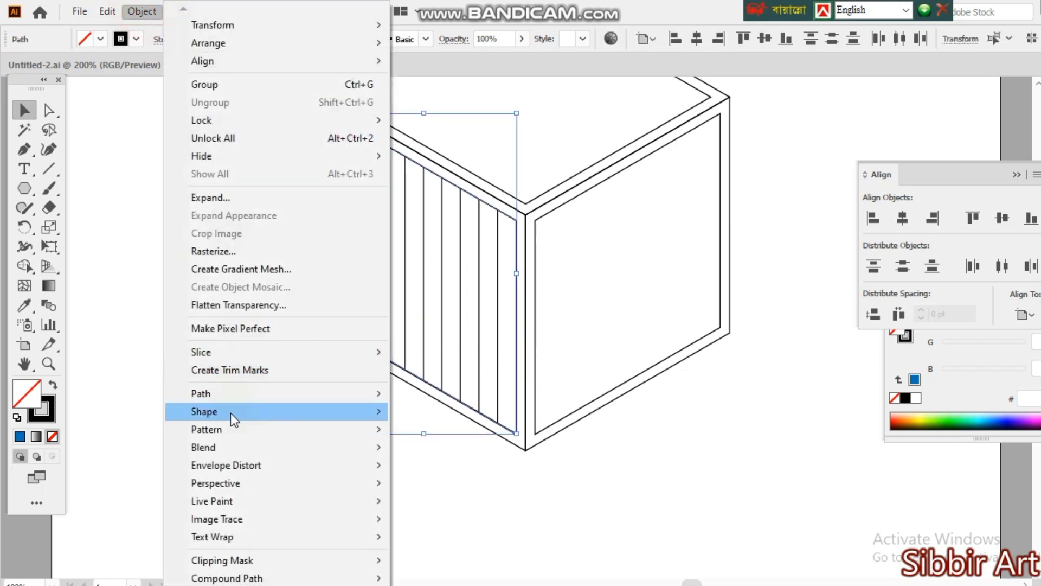
pyautogui.click(227, 442)
pyautogui.click(432, 485)
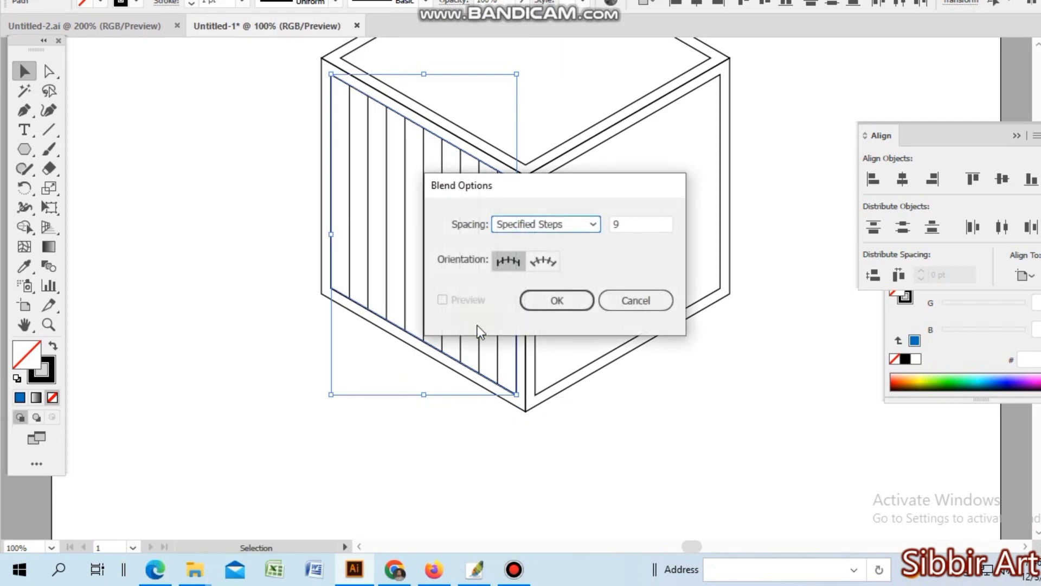
pyautogui.click(635, 301)
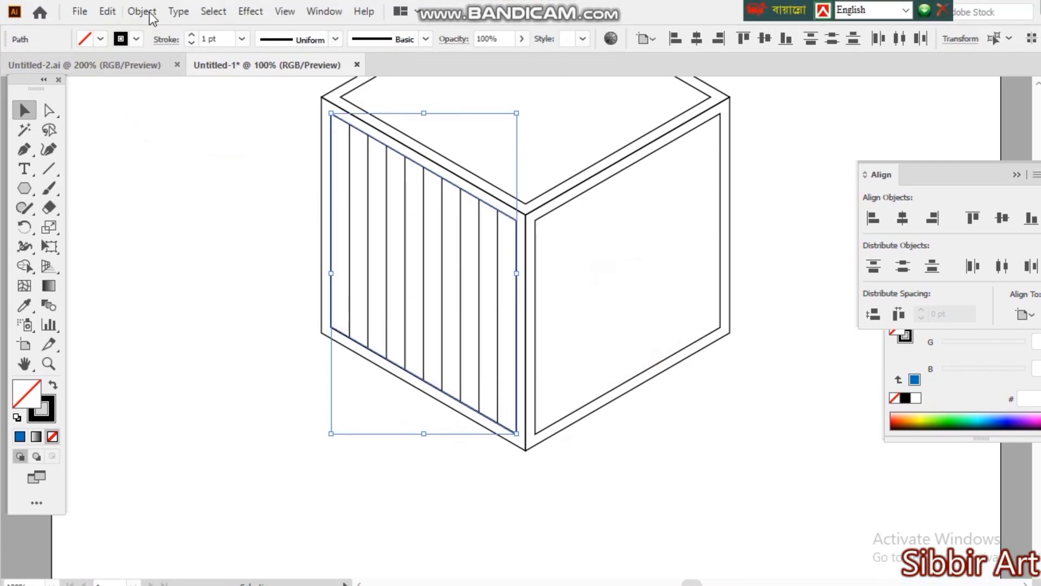
pyautogui.click(150, 13)
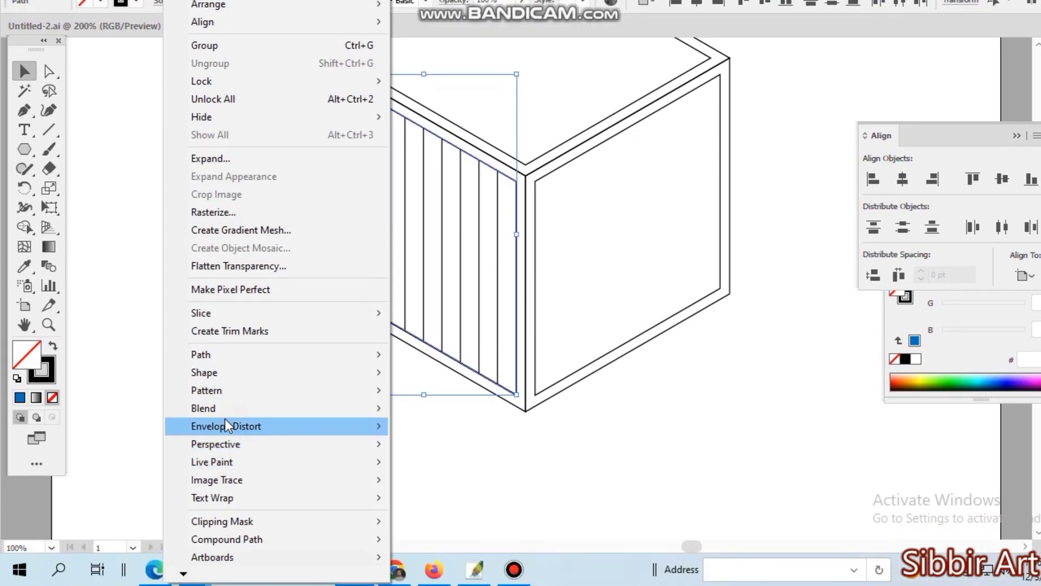
pyautogui.moveTo(228, 407)
pyautogui.click(430, 408)
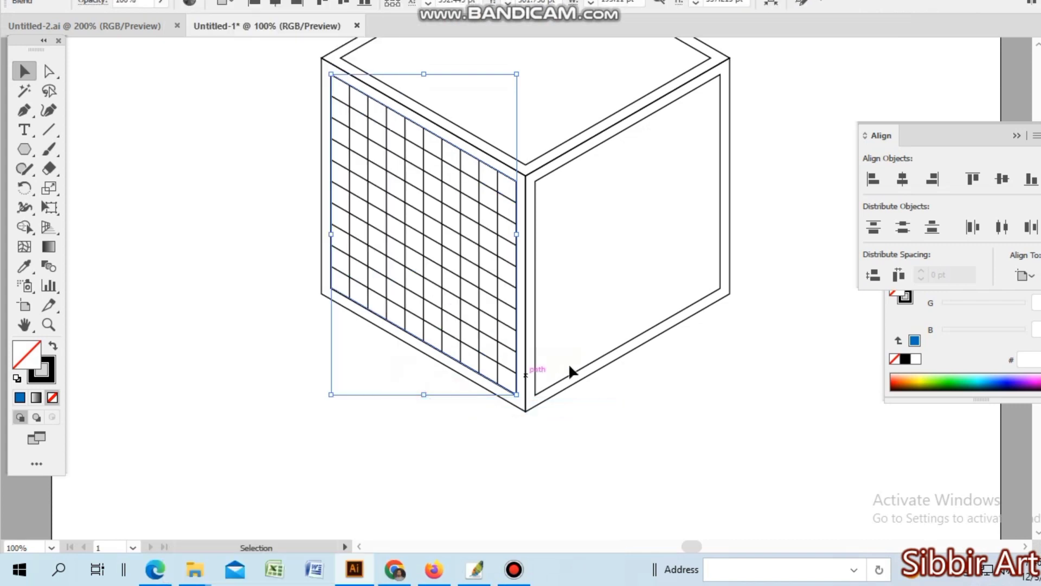
pyautogui.click(217, 319)
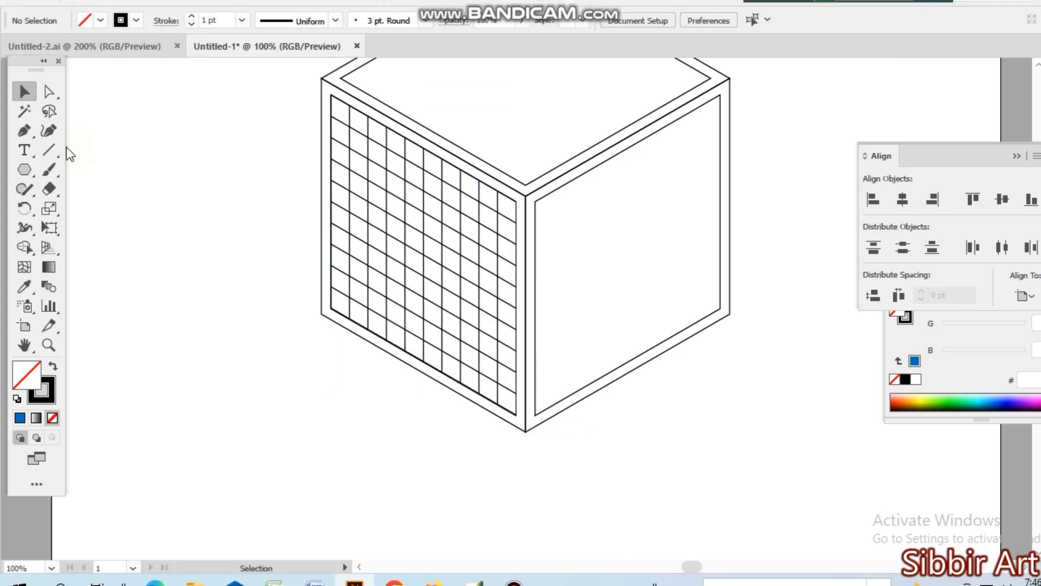
pyautogui.moveTo(238, 164); pyautogui.dragTo(572, 417)
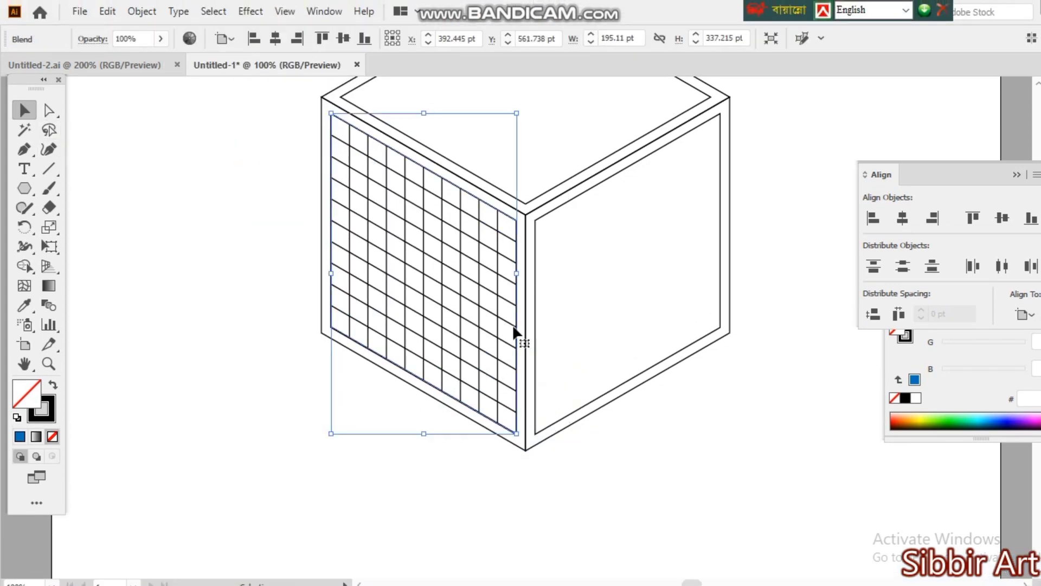
pyautogui.rightClick(450, 250)
pyautogui.click(699, 468)
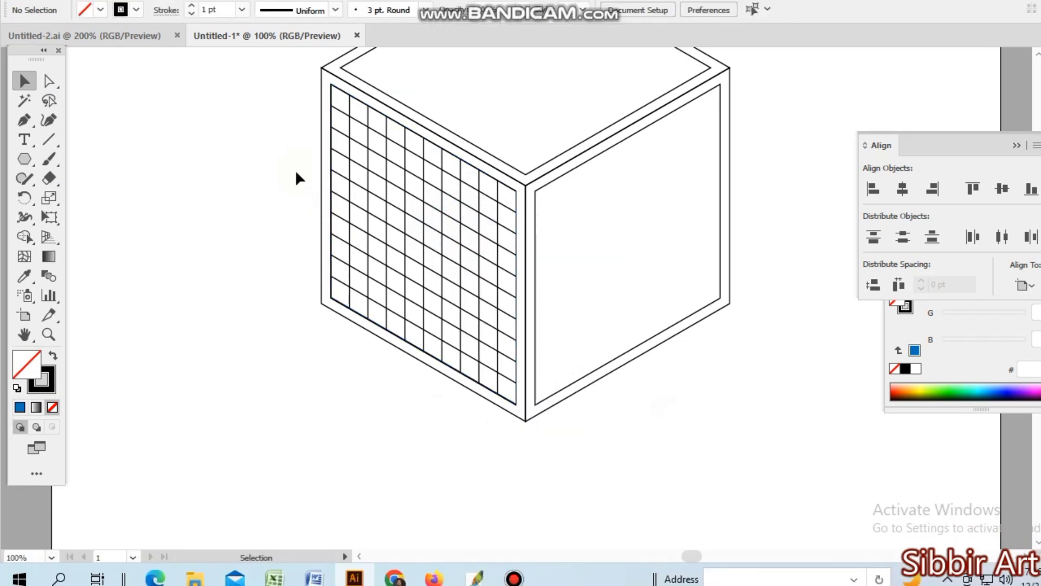
pyautogui.moveTo(300, 203); pyautogui.dragTo(565, 415)
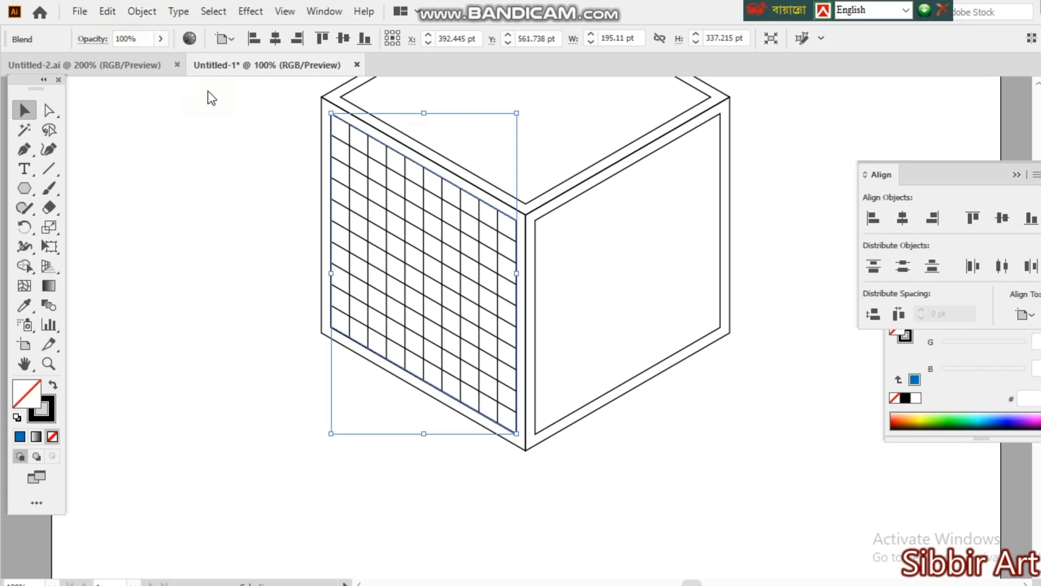
pyautogui.rightClick(389, 215)
pyautogui.moveTo(461, 385)
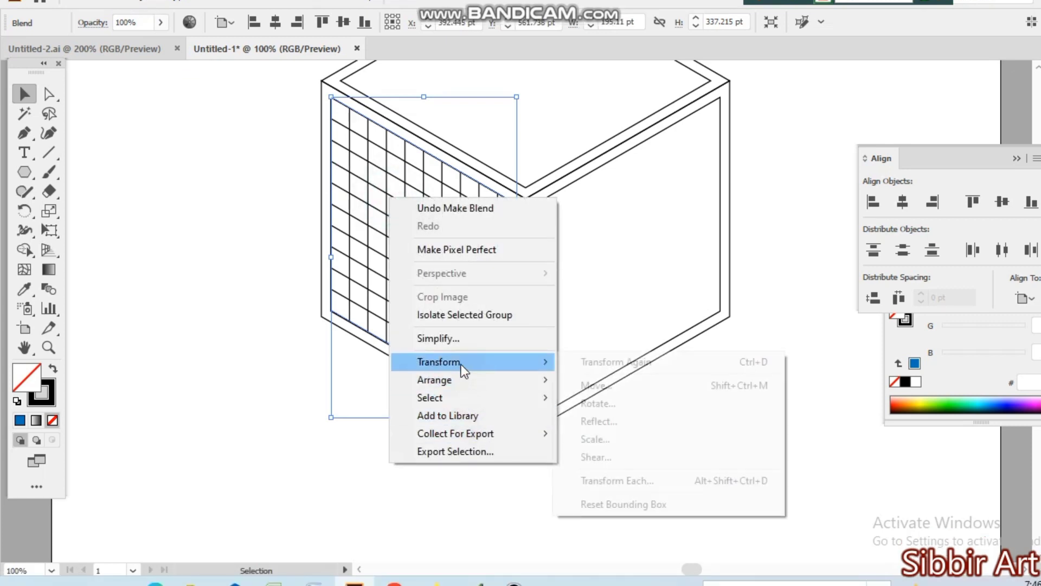
pyautogui.click(637, 421)
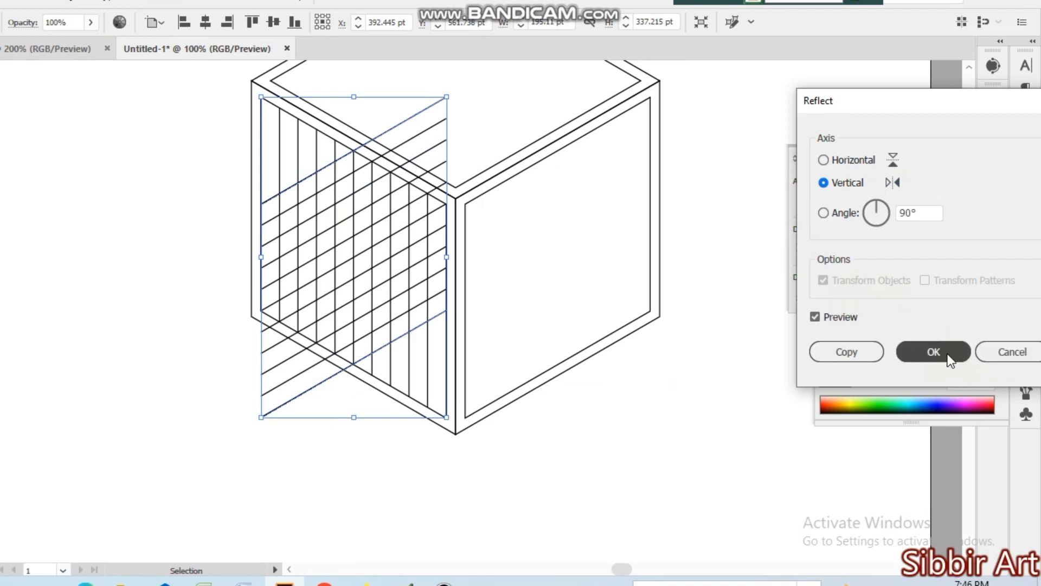
pyautogui.click(1014, 352)
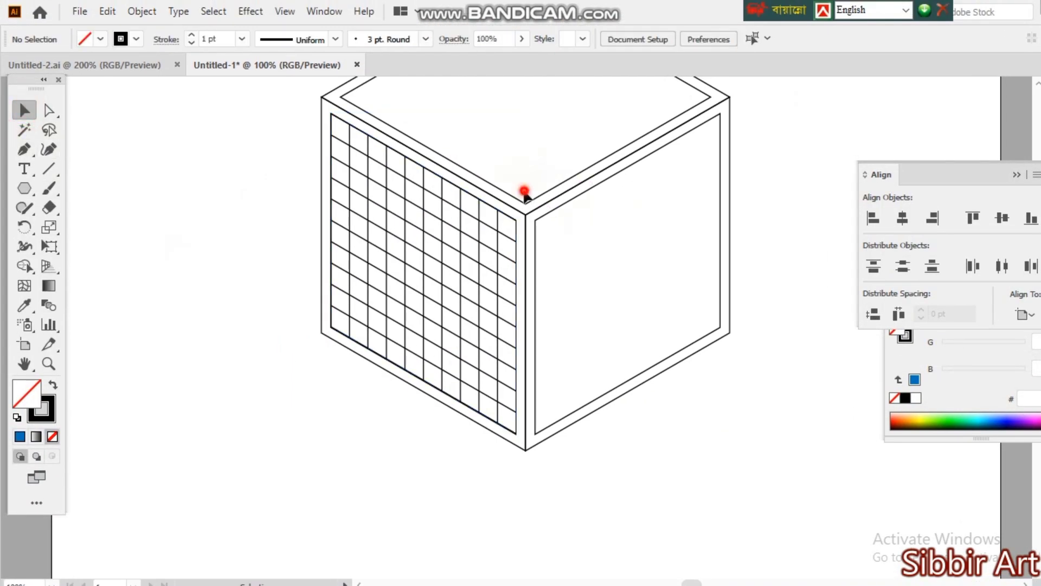
pyautogui.moveTo(524, 193); pyautogui.dragTo(544, 226)
pyautogui.hotkey('ctrl', 'a')
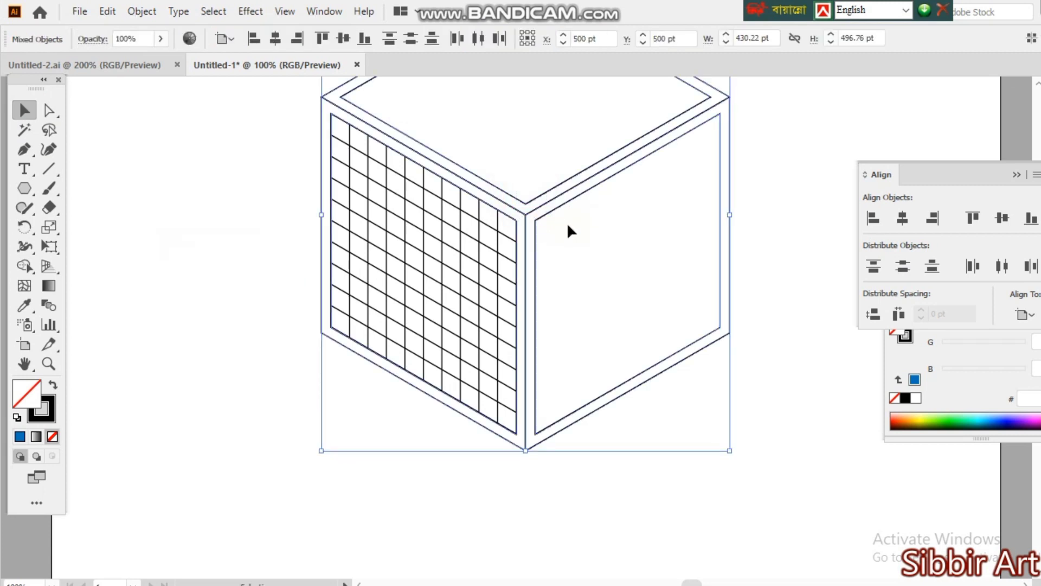
pyautogui.click(736, 404)
# Hide the cube's outer edges and the three inset outlines, leaving the left face's line grid.
pyautogui.scroll(2, 408, 274)
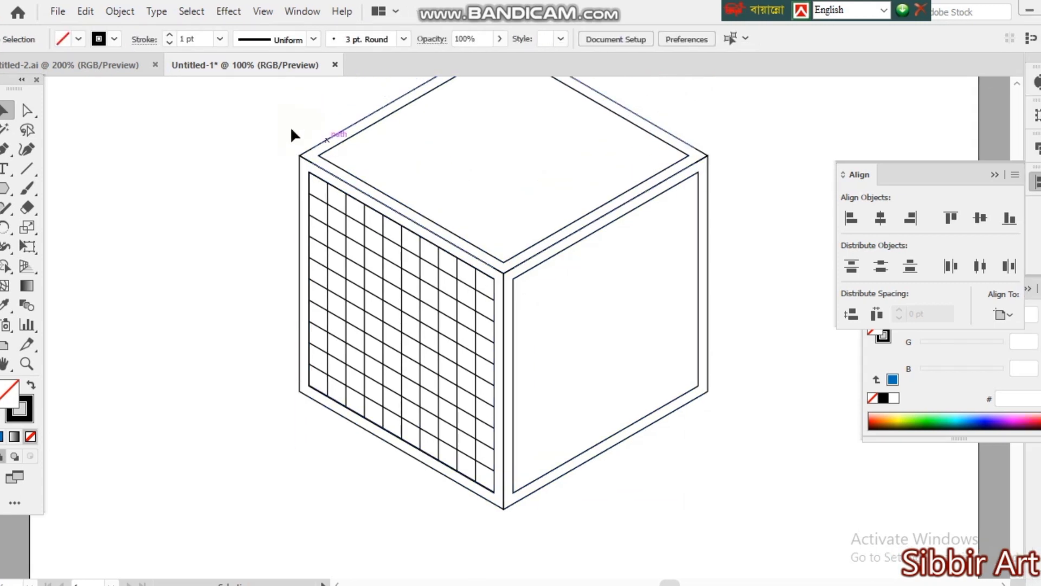
pyautogui.click(519, 279)
pyautogui.press('a')
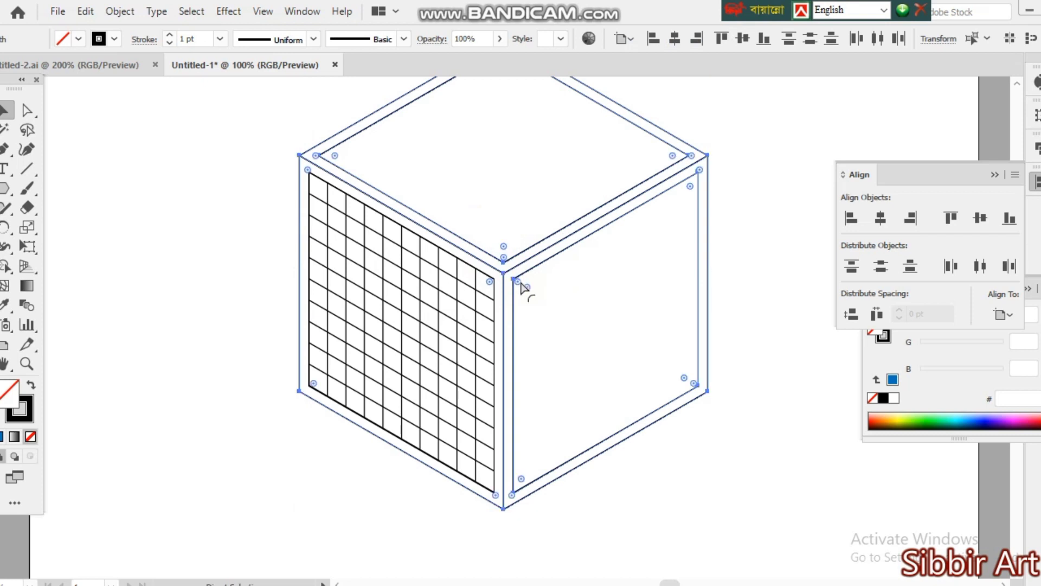
pyautogui.press('Delete')
# Group the left face's two line blends and make a reflected copy of the group across the vertical axis.
pyautogui.moveTo(252, 146); pyautogui.dragTo(578, 540)
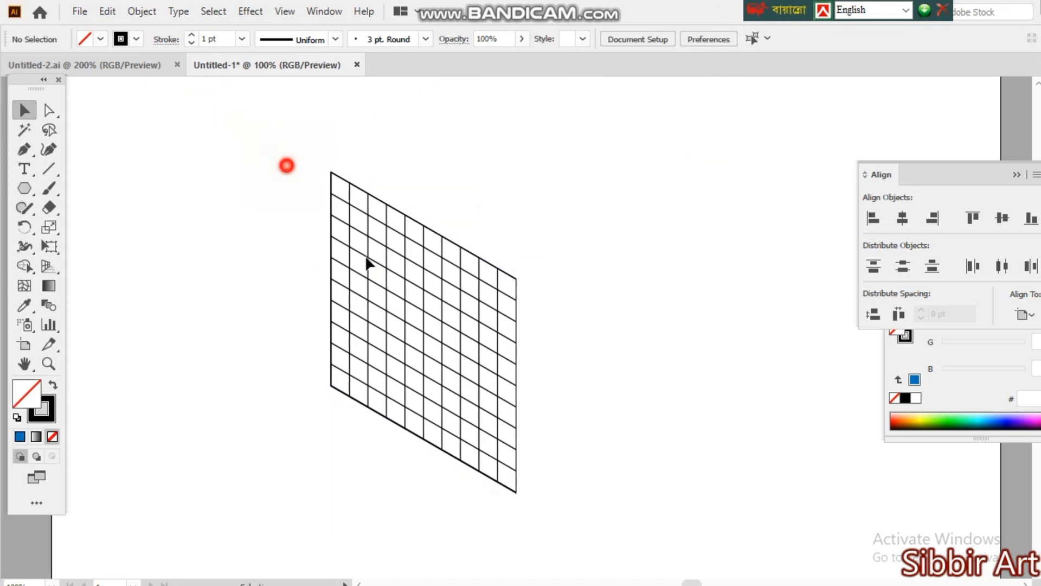
pyautogui.rightClick(455, 288)
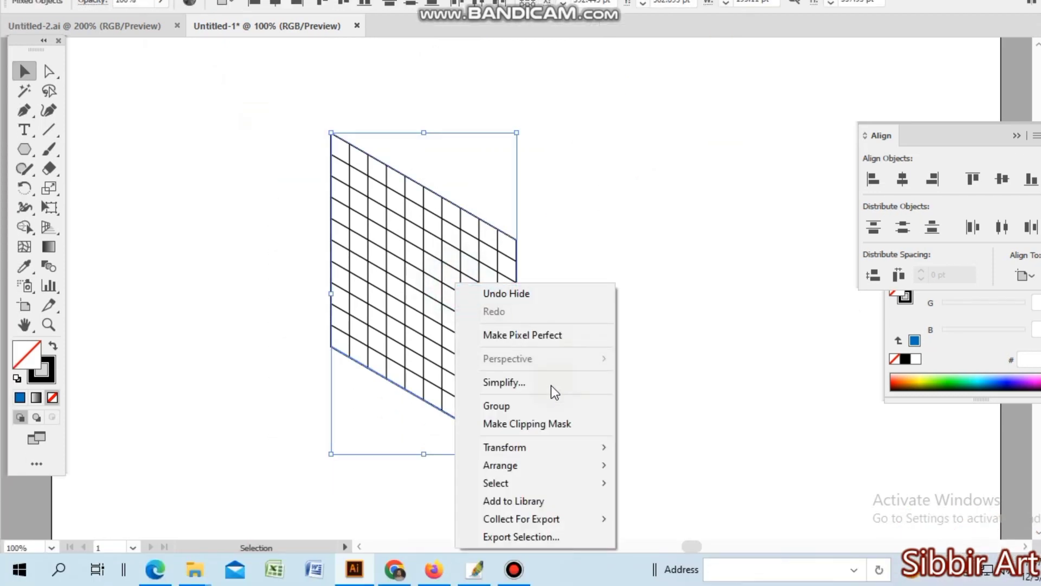
pyautogui.click(542, 403)
pyautogui.rightClick(443, 241)
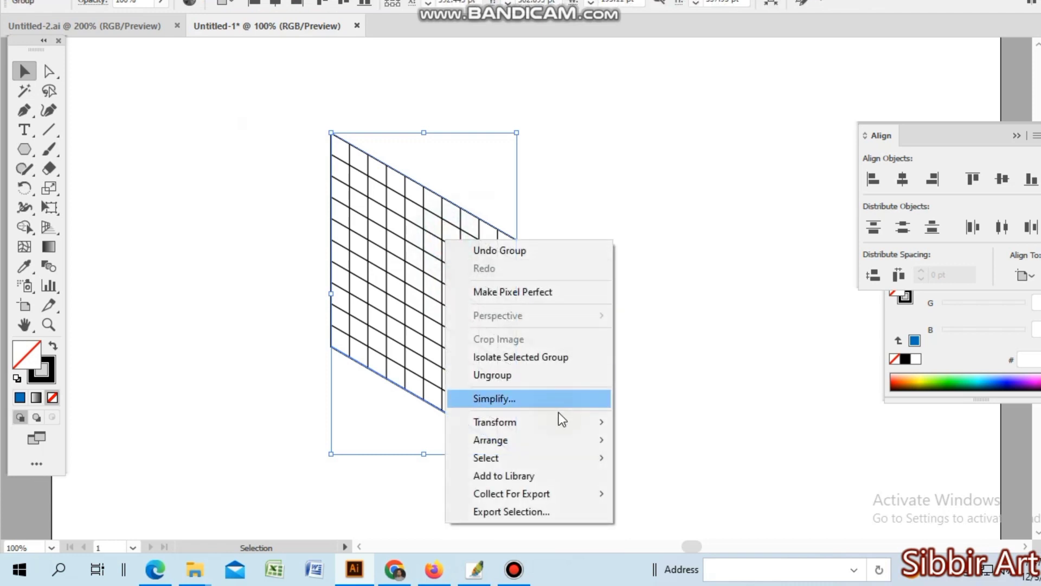
pyautogui.moveTo(539, 424)
pyautogui.click(655, 481)
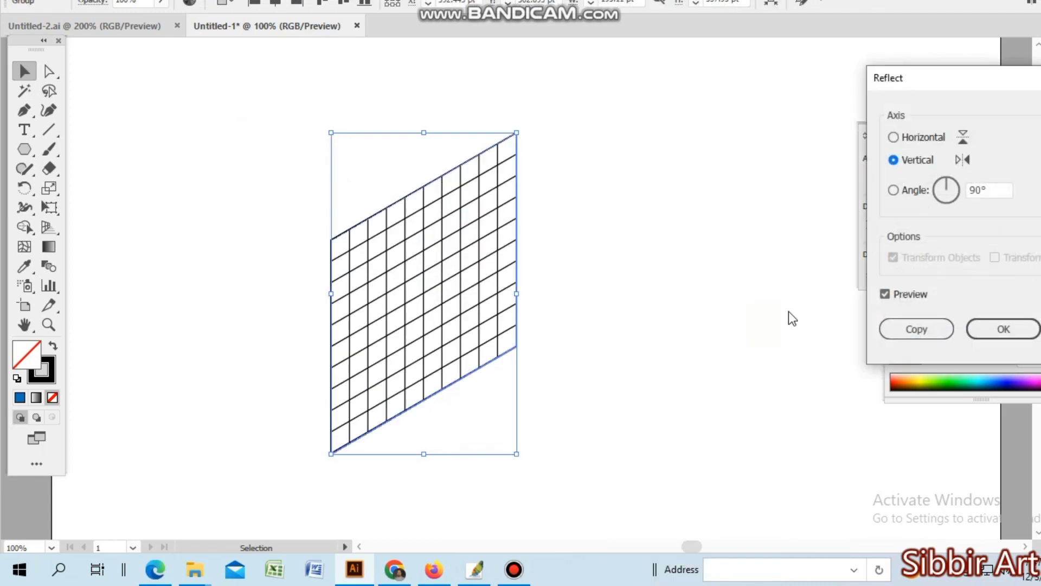
pyautogui.click(861, 327)
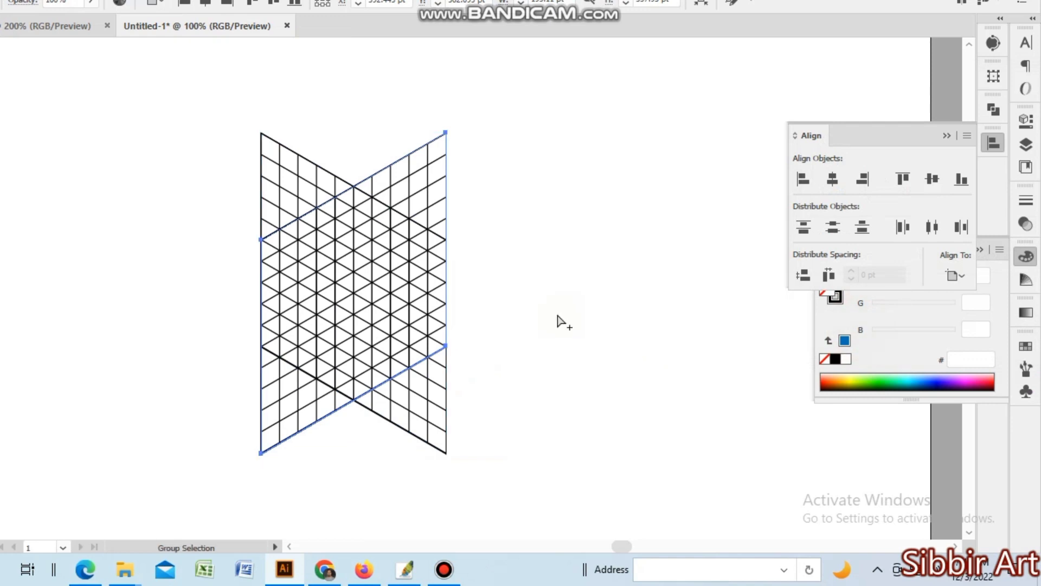
# Show the hidden cube outlines again and move the reflected grid into the right face's inset.
pyautogui.hotkey('ctrl', 'alt', '3')
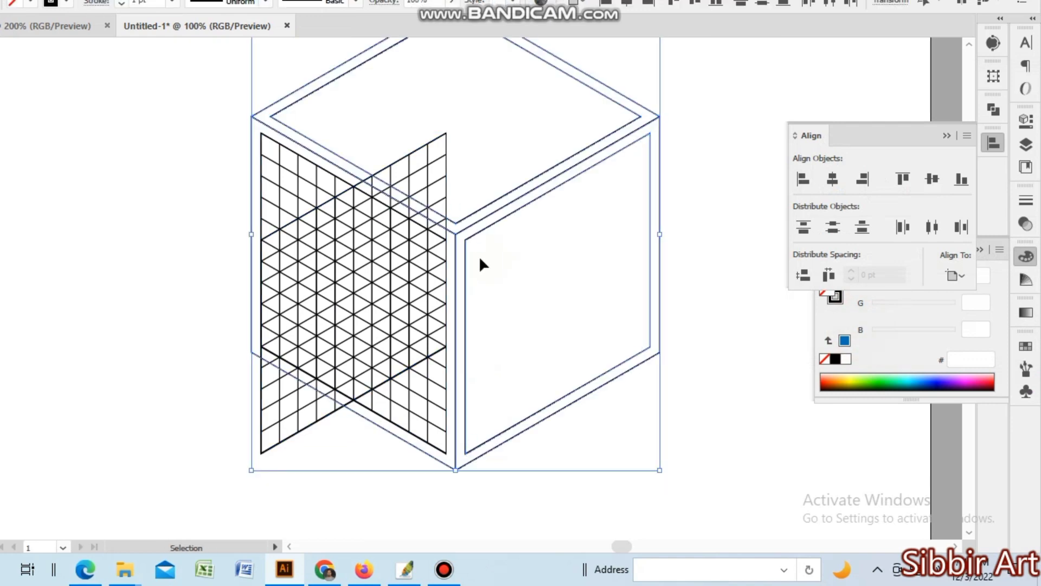
pyautogui.click(428, 145)
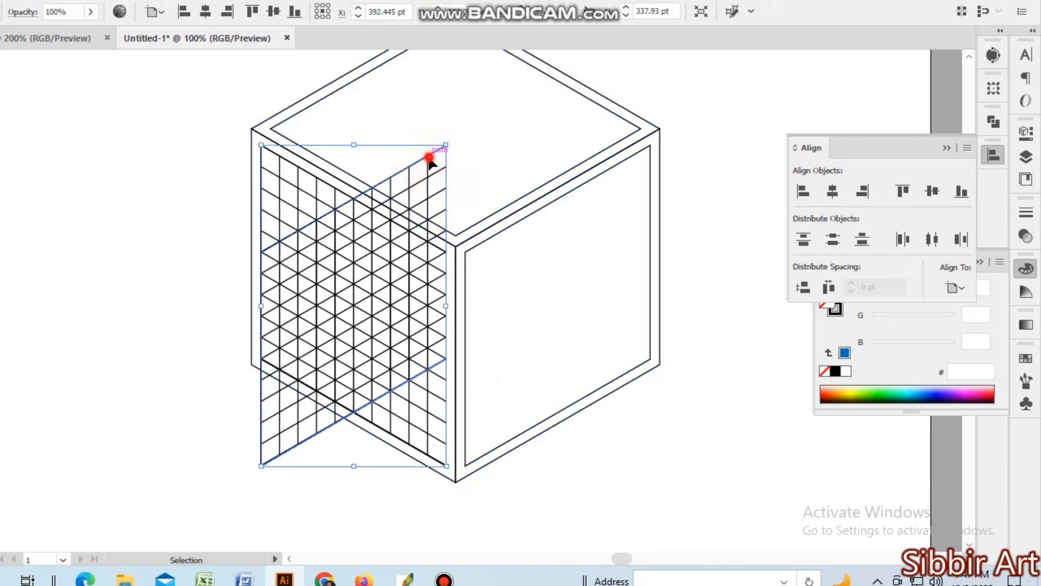
pyautogui.moveTo(429, 159); pyautogui.dragTo(621, 180)
pyautogui.moveTo(631, 161); pyautogui.dragTo(630, 159)
pyautogui.click(684, 425)
pyautogui.scroll(1, 678, 420)
pyautogui.scroll(1, 677, 423)
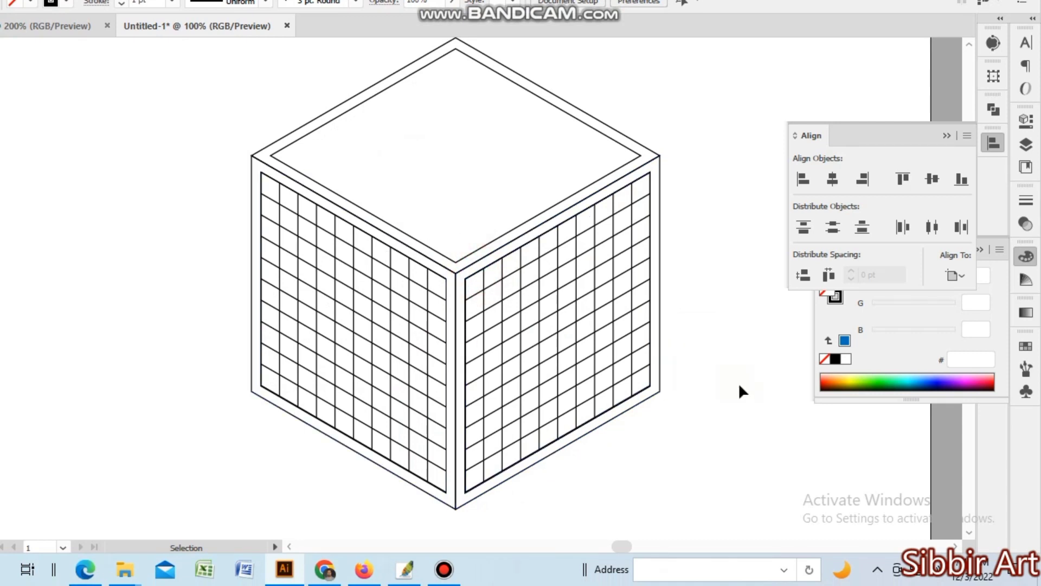
# Draw a line about 225 pt long with the Pen tool along the top face inset's upper-left edge and copy it onto the opposite edge.
pyautogui.click(24, 145)
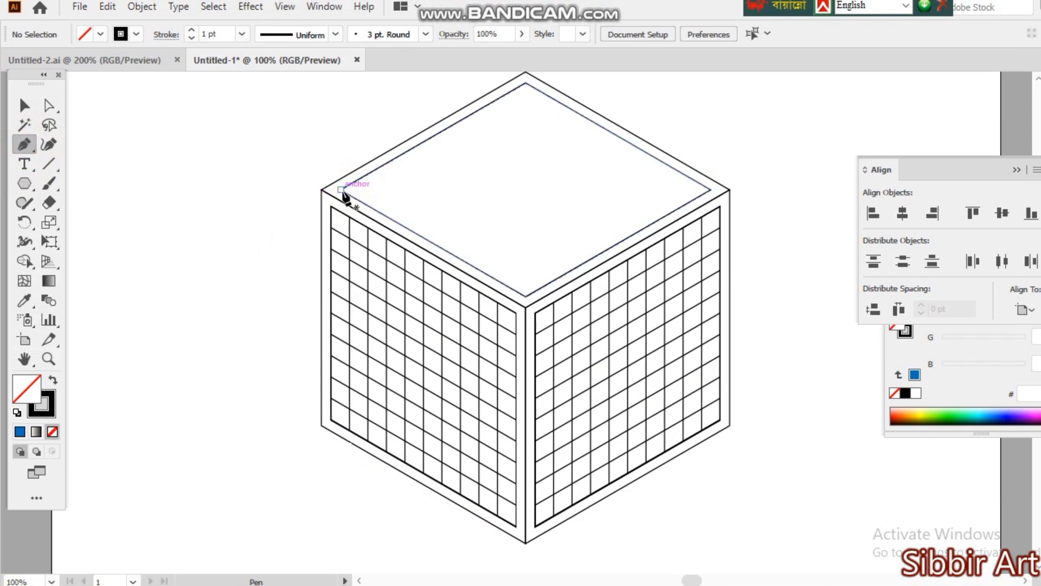
pyautogui.click(341, 190)
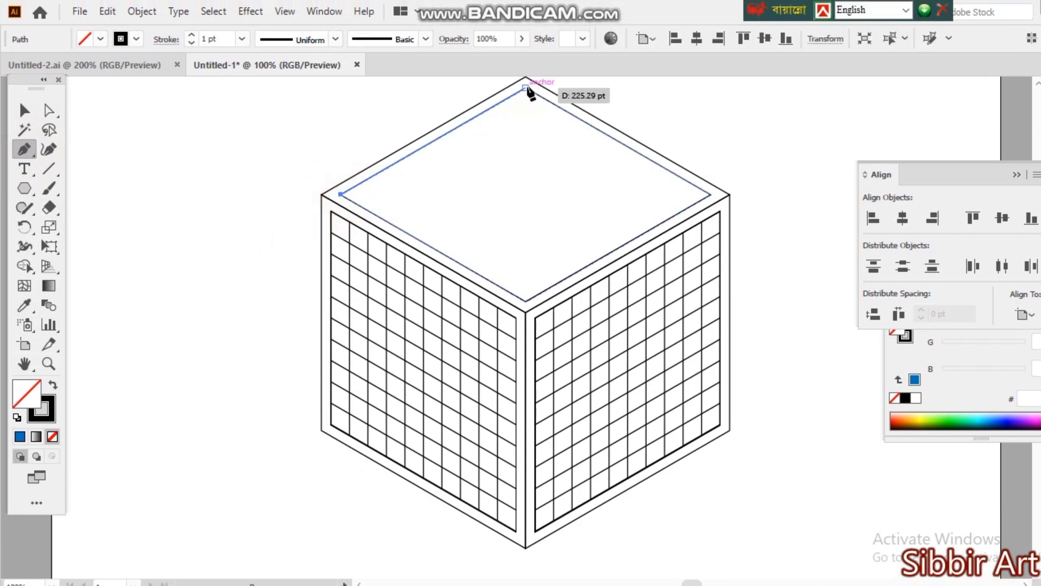
pyautogui.click(526, 88)
pyautogui.click(25, 111)
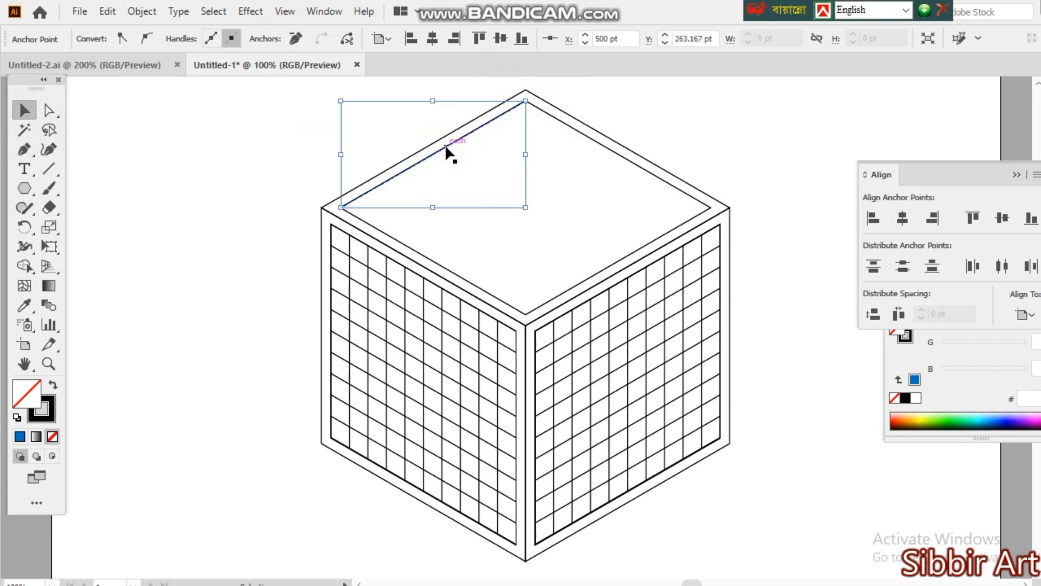
pyautogui.moveTo(446, 147); pyautogui.dragTo(635, 256)
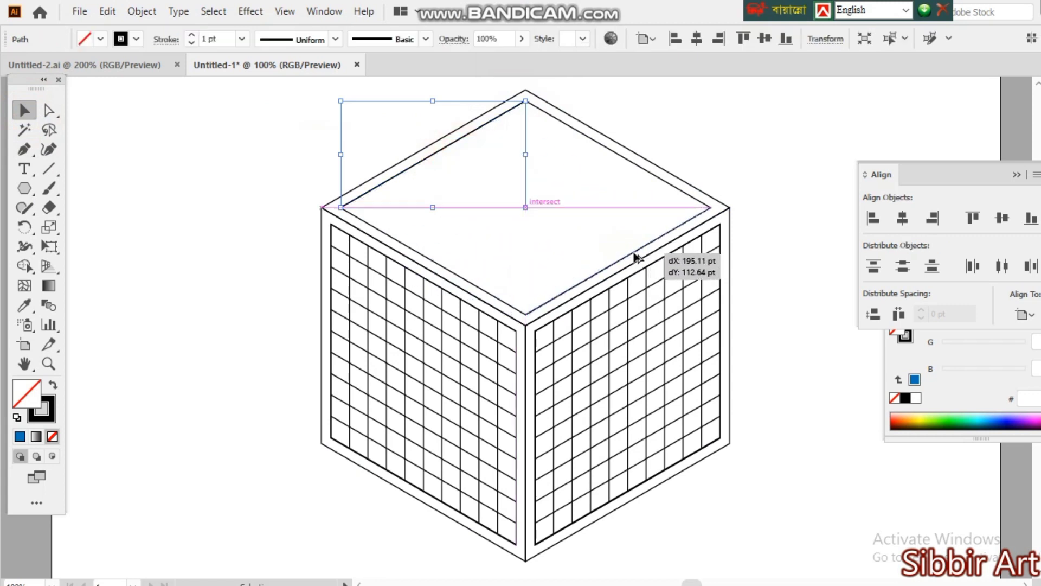
# Blend the two parallel lines on the top face's inset edges.
pyautogui.keyDown('shift'); pyautogui.click(460, 140); pyautogui.keyUp('shift')
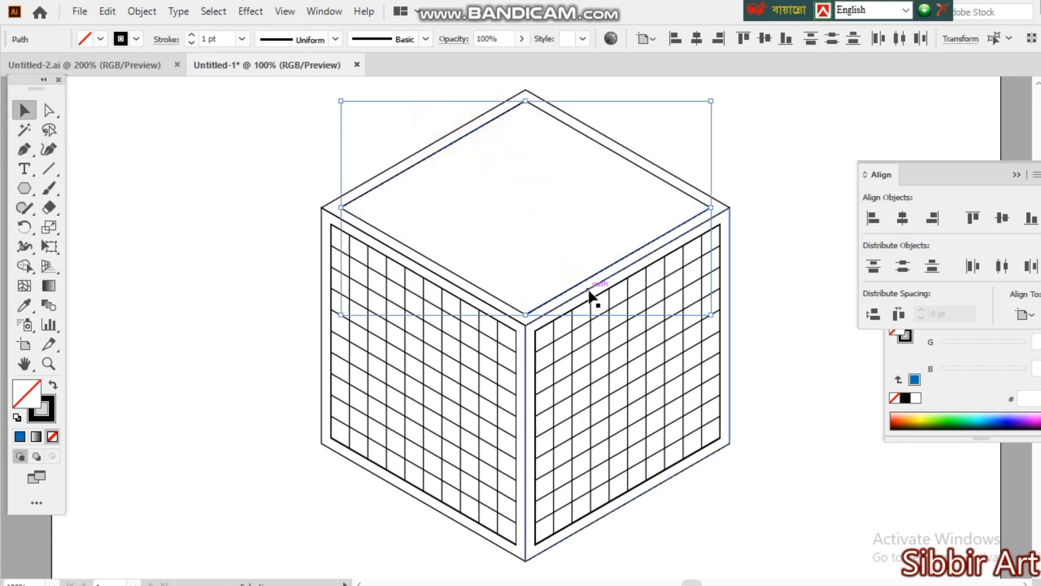
pyautogui.click(142, 11)
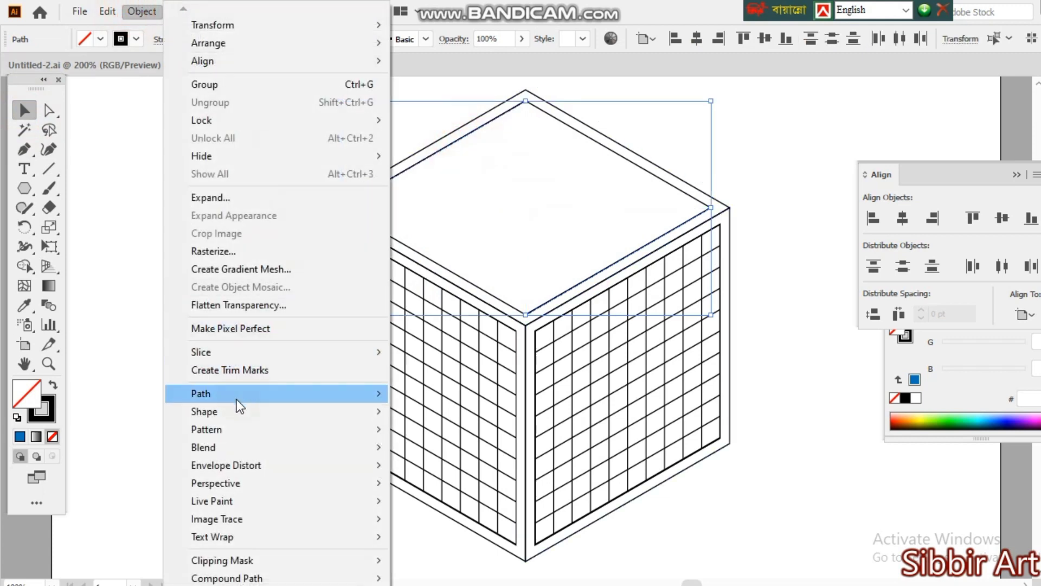
pyautogui.moveTo(256, 444)
pyautogui.click(428, 434)
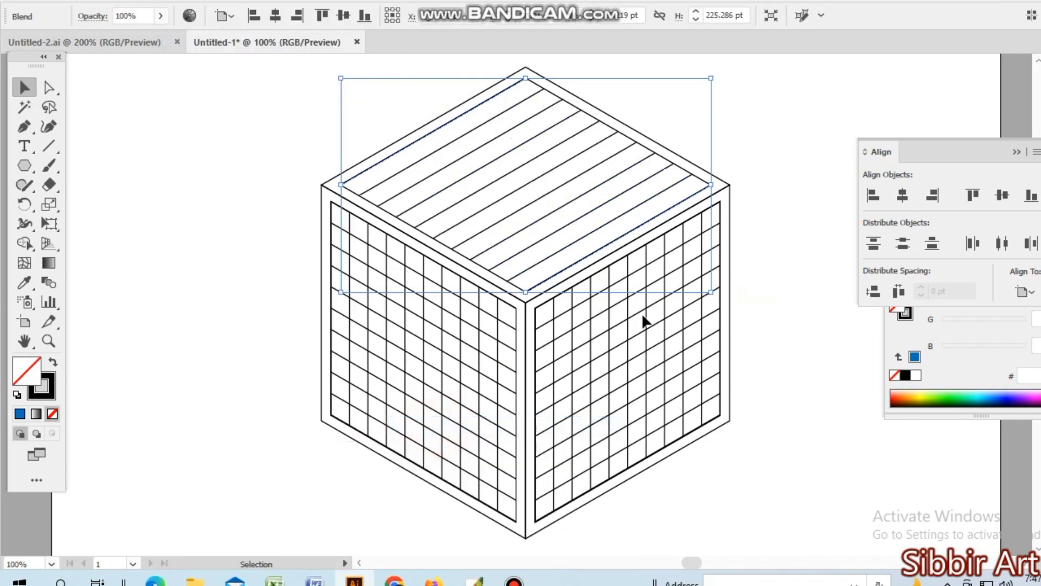
# Make a copy of the top face's line blend reflected across the vertical axis to complete its grid.
pyautogui.rightClick(457, 136)
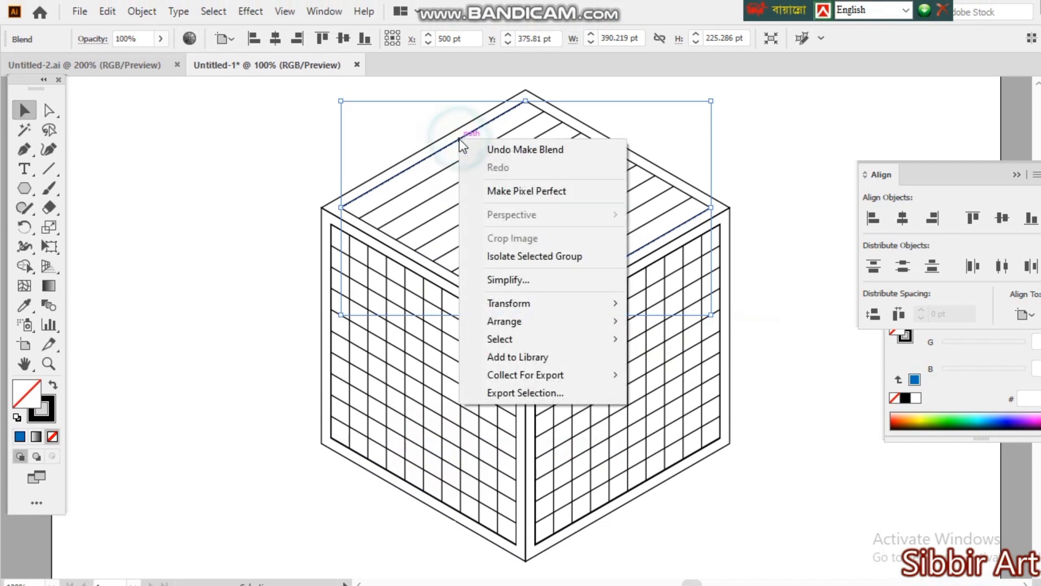
pyautogui.moveTo(510, 320)
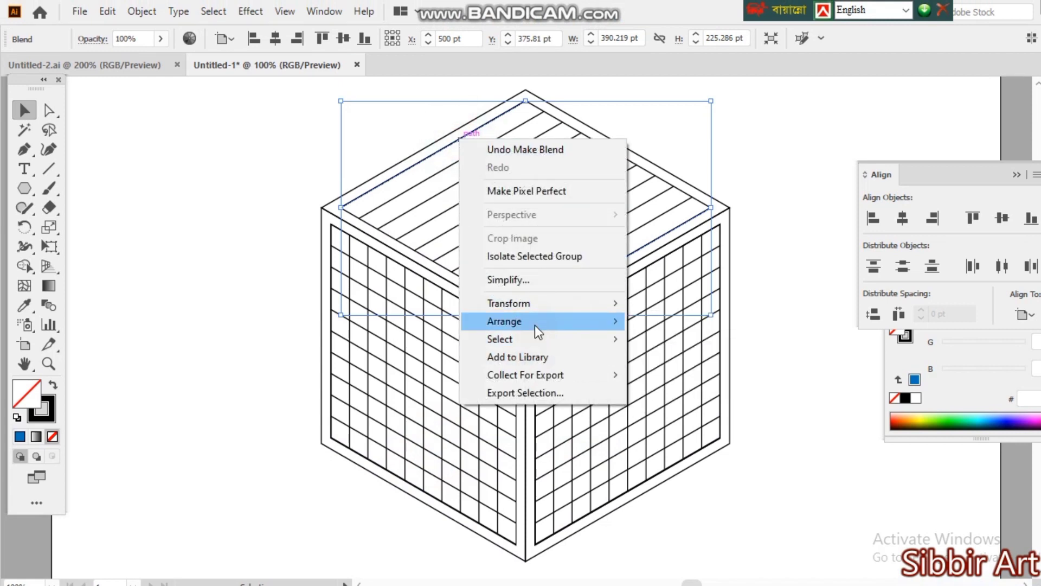
pyautogui.moveTo(546, 306)
pyautogui.click(675, 359)
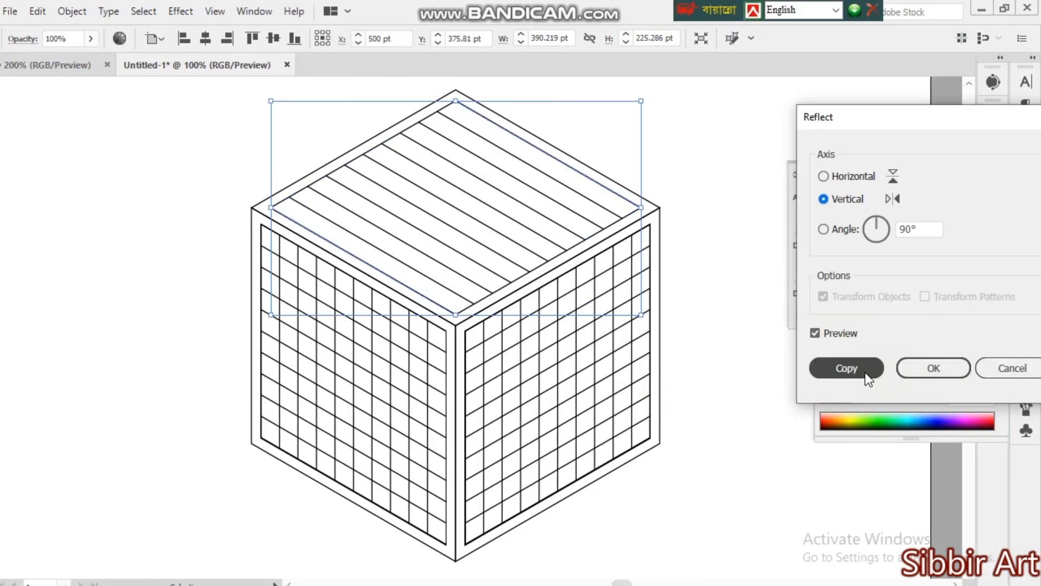
pyautogui.click(865, 372)
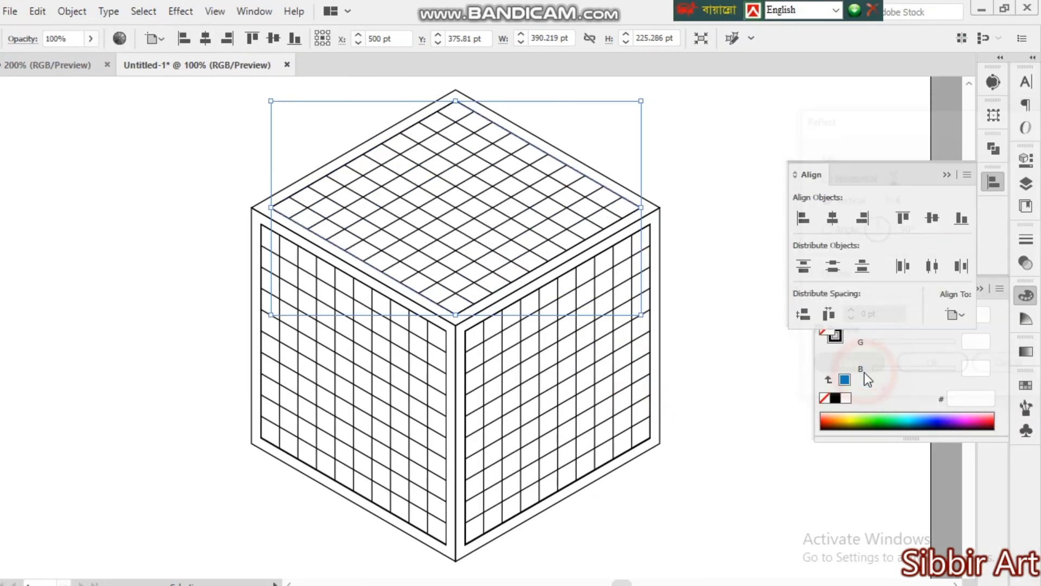
pyautogui.click(104, 151)
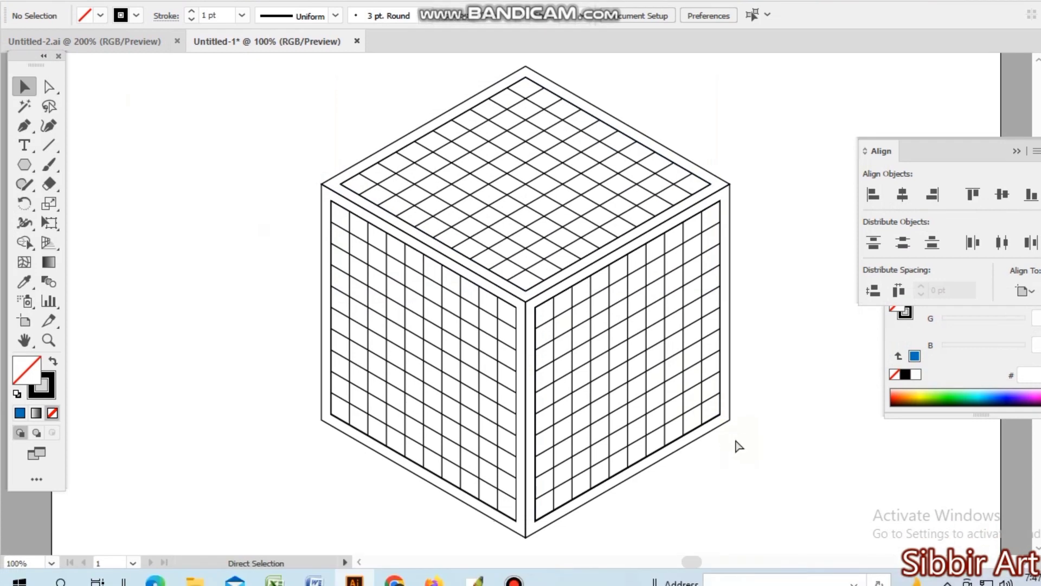
# Select the whole cube and place a duplicate of it off the artboard, to the left of the original.
pyautogui.hotkey('ctrl', '-')
pyautogui.click(726, 421)
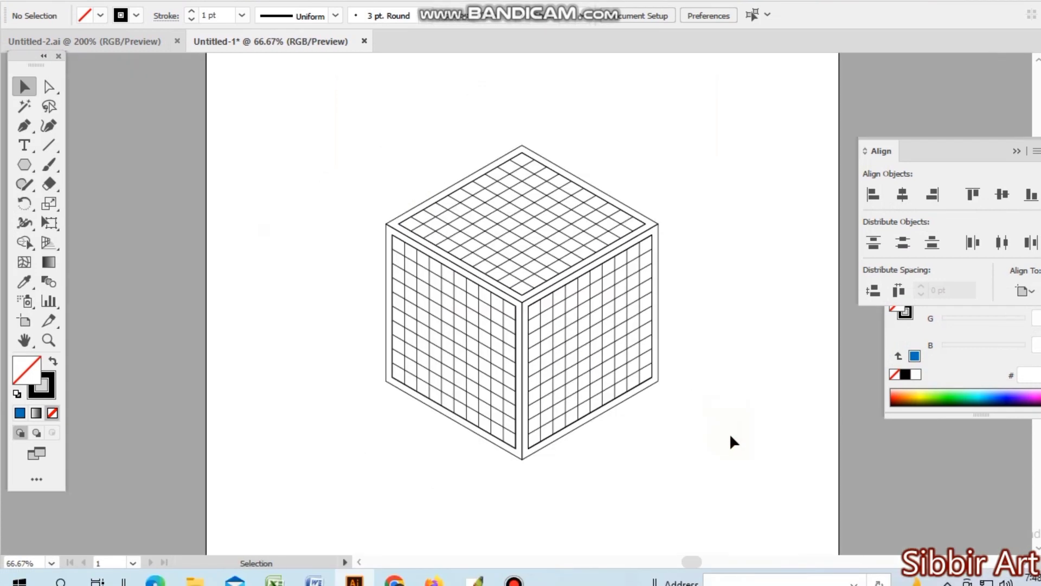
pyautogui.moveTo(314, 154); pyautogui.dragTo(751, 462)
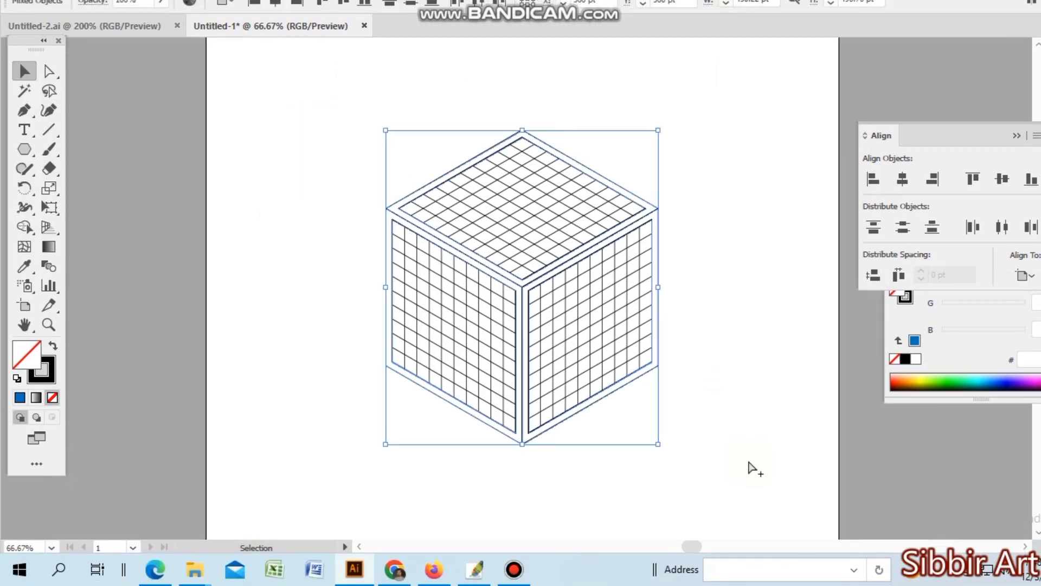
pyautogui.click(740, 465)
pyautogui.moveTo(361, 110); pyautogui.dragTo(757, 458)
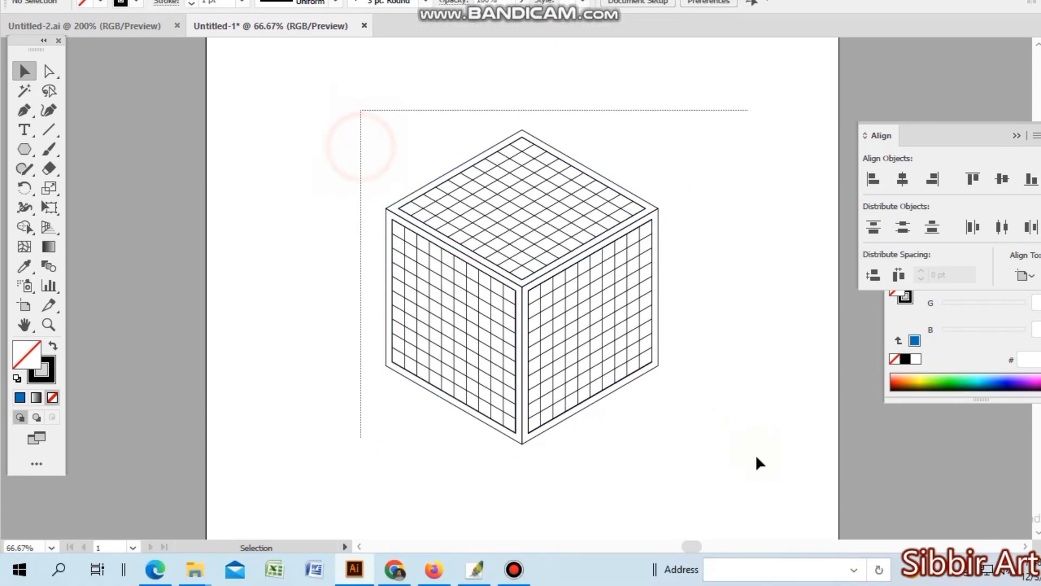
pyautogui.moveTo(548, 474); pyautogui.dragTo(706, 448)
pyautogui.moveTo(682, 252); pyautogui.dragTo(232, 267)
pyautogui.click(456, 356)
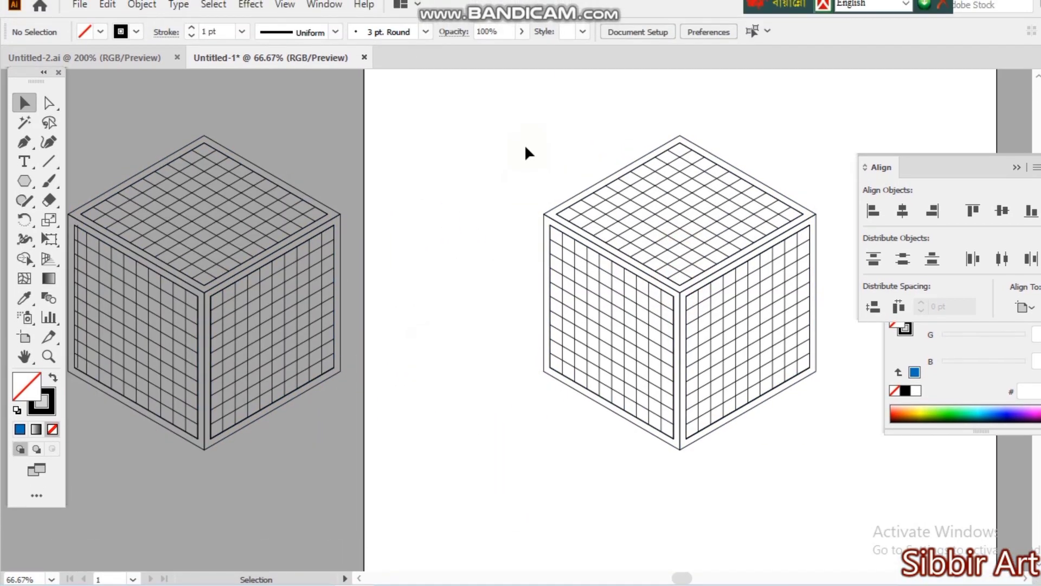
# Select the whole cube on the artboard and expand its outlines and blended line grids.
pyautogui.moveTo(525, 144); pyautogui.dragTo(814, 461)
pyautogui.hotkey('ctrl', '+')
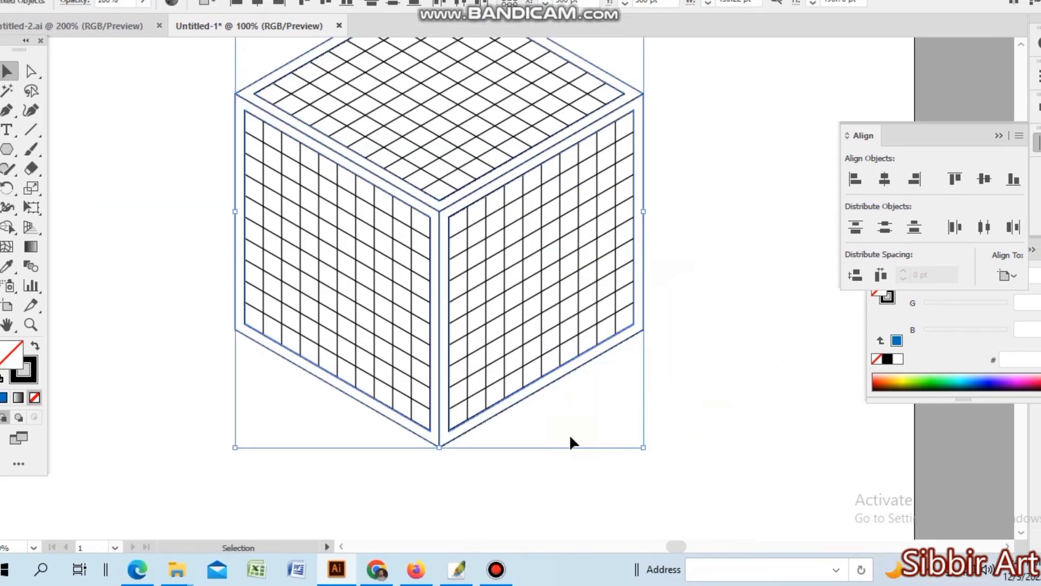
pyautogui.moveTo(325, 226); pyautogui.dragTo(319, 342)
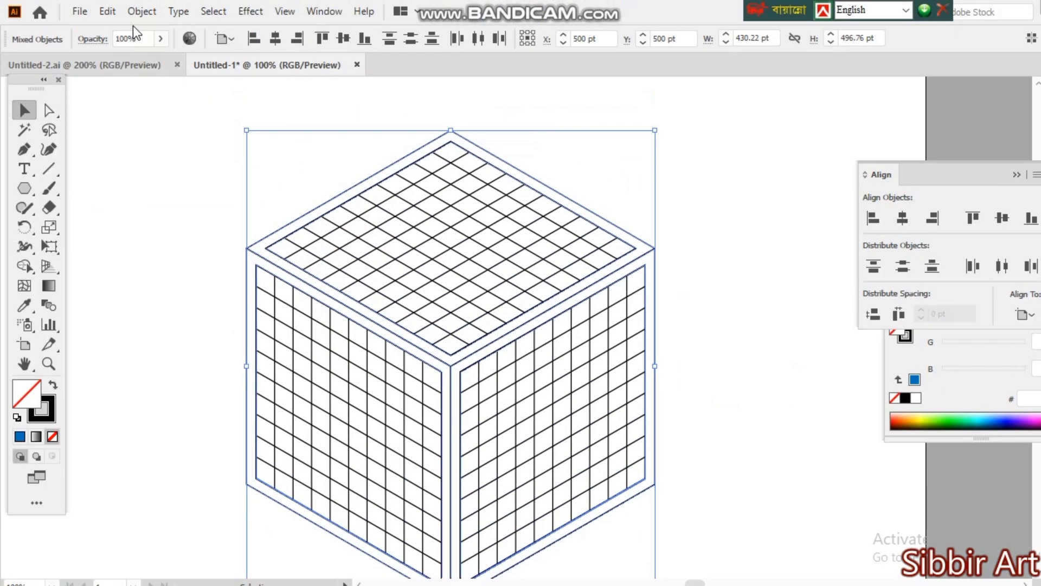
pyautogui.click(141, 11)
pyautogui.click(233, 199)
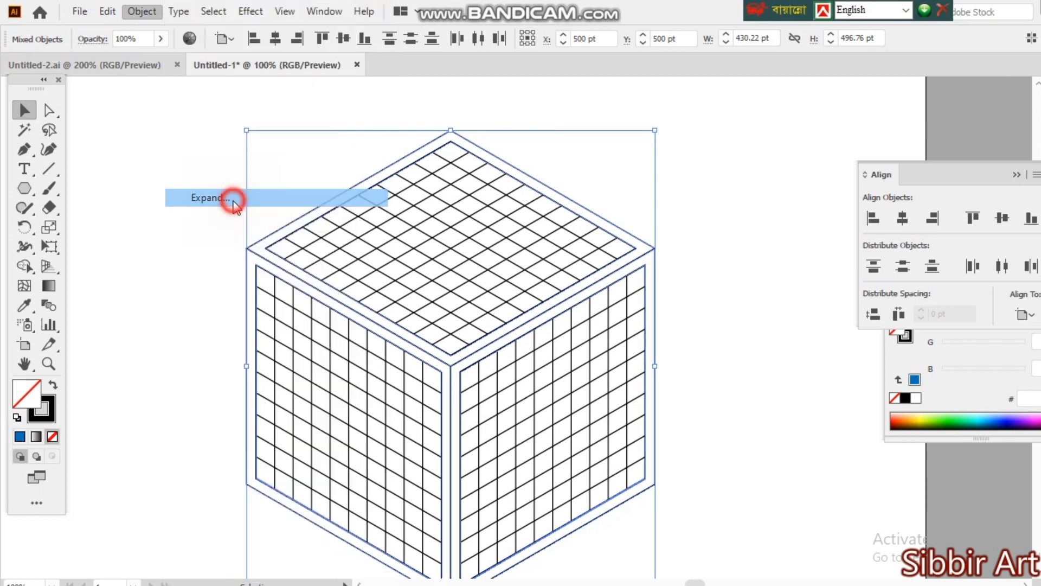
pyautogui.click(516, 397)
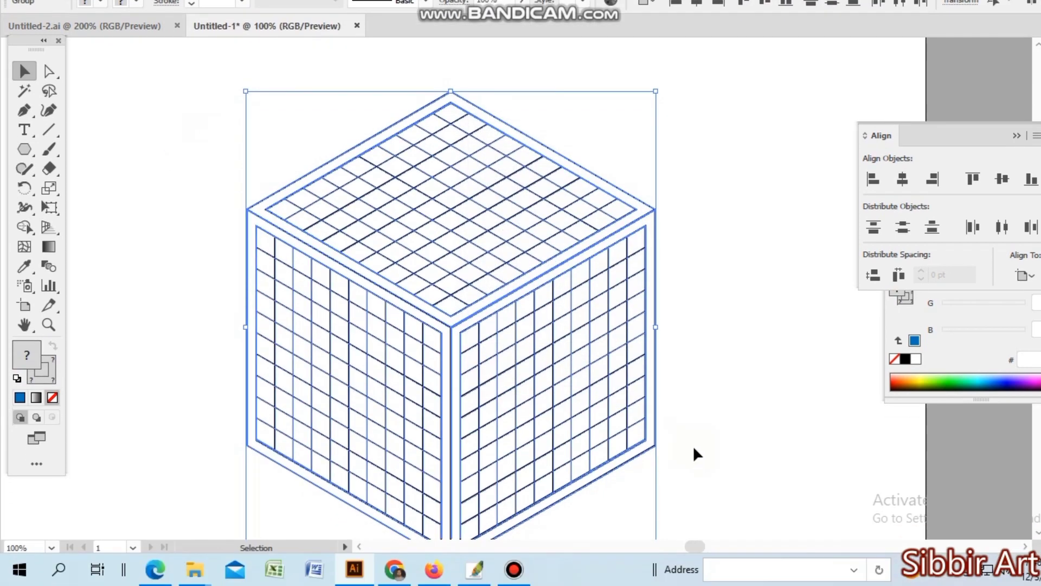
# Activate the Shape Builder on the expanded cube and try merging the leftmost column of cells on its left face.
pyautogui.hotkey('ctrl', '-')
pyautogui.click(694, 453)
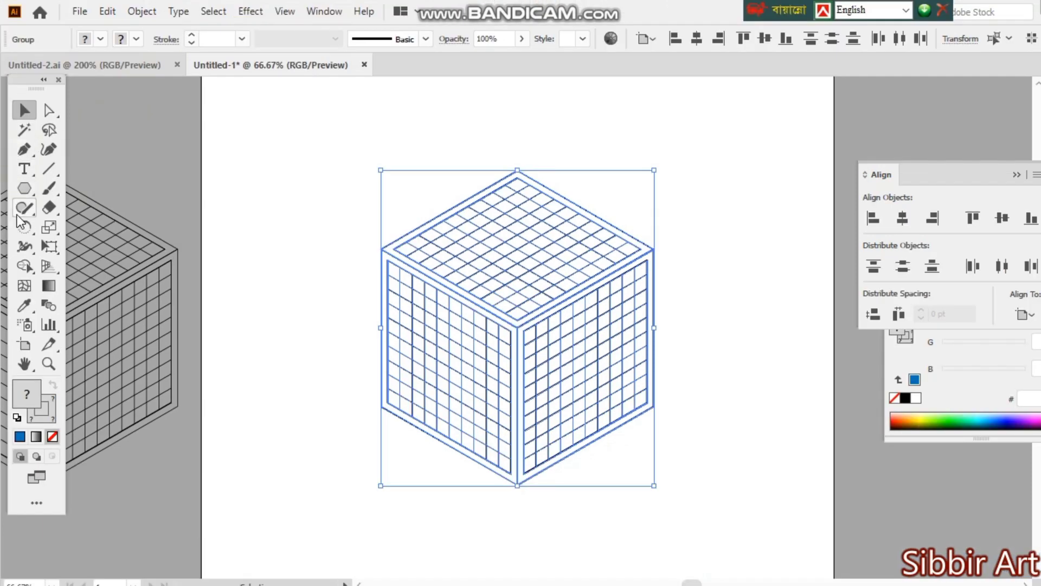
pyautogui.click(25, 266)
pyautogui.keyDown('ctrl'); pyautogui.click(521, 249); pyautogui.keyUp('ctrl')
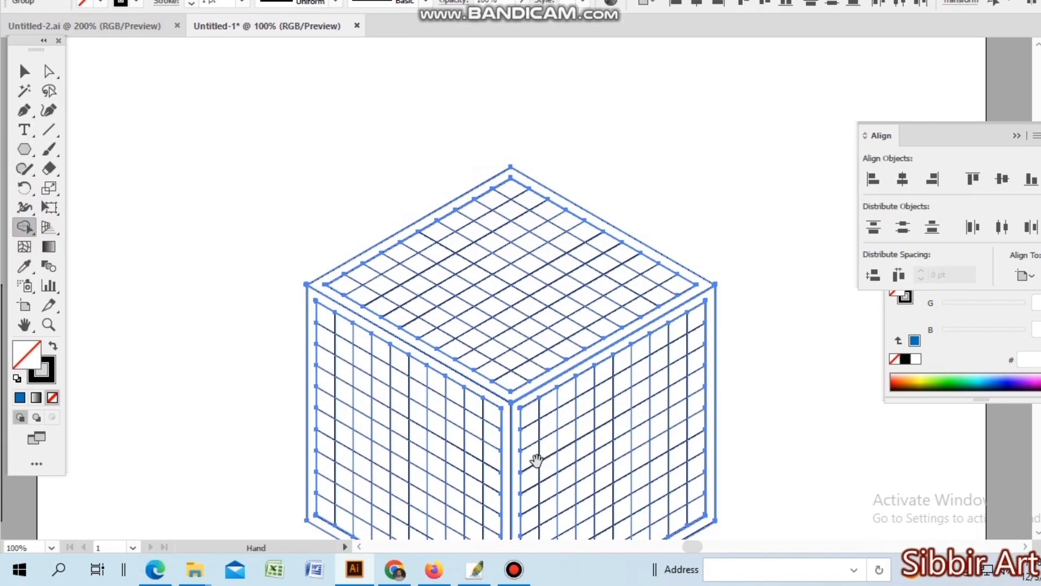
pyautogui.moveTo(537, 460); pyautogui.dragTo(571, 271)
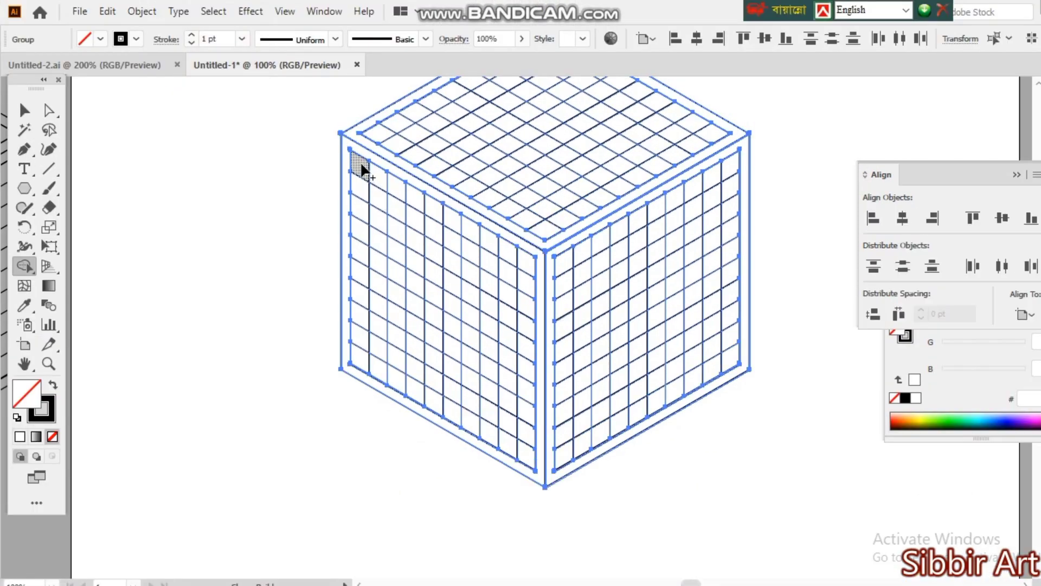
pyautogui.moveTo(362, 171); pyautogui.dragTo(360, 320)
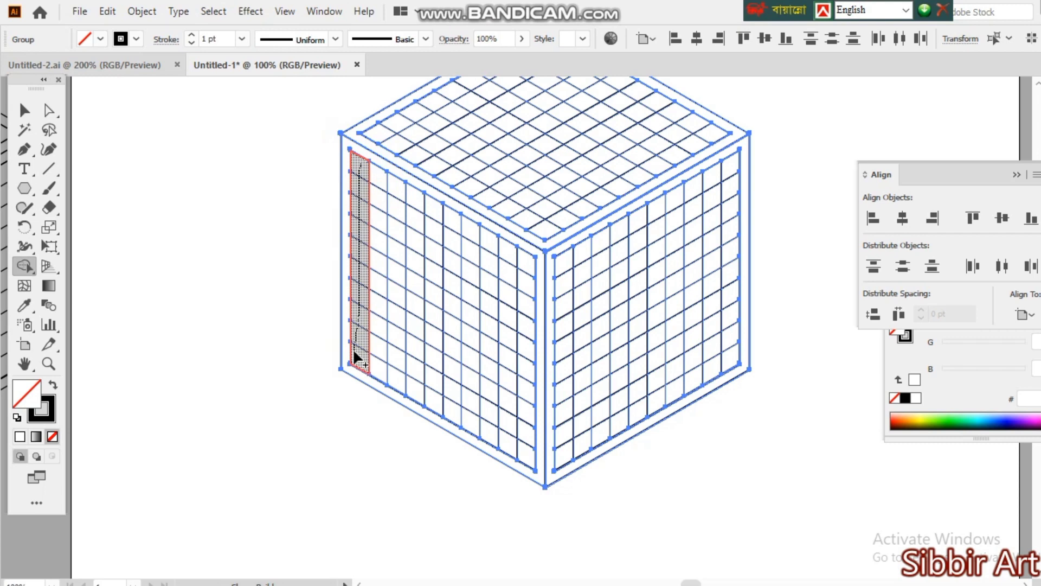
pyautogui.moveTo(357, 358); pyautogui.dragTo(359, 364)
# Merge the right face's grid cells into an M with a two-row top bar and three legs, each two cells wide.
pyautogui.moveTo(565, 262); pyautogui.dragTo(565, 459)
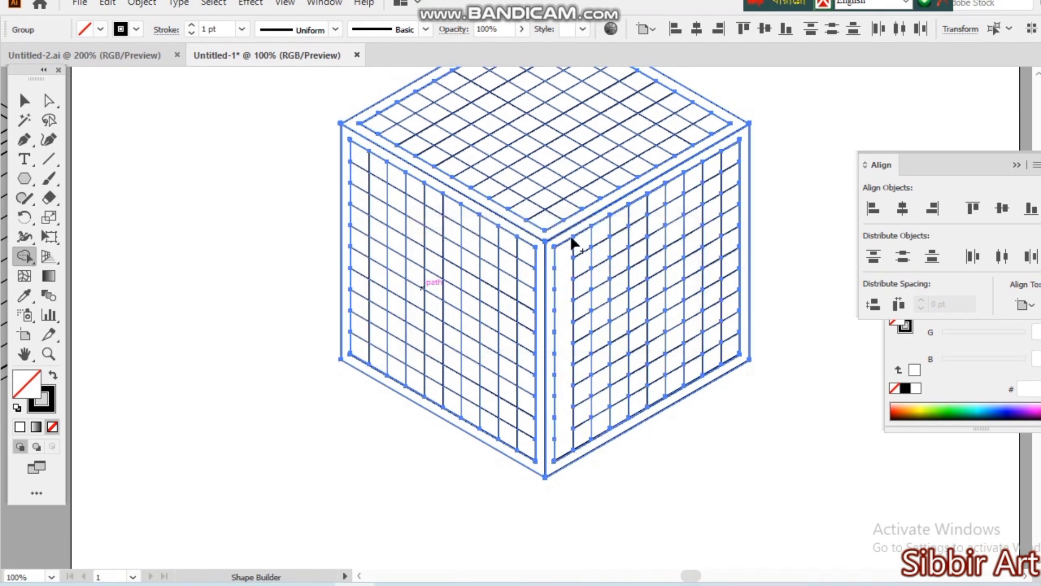
pyautogui.moveTo(572, 239)
pyautogui.mouseDown()
pyautogui.moveTo(731, 160)
pyautogui.moveTo(729, 359)
pyautogui.mouseUp()
pyautogui.moveTo(572, 268)
pyautogui.mouseDown()
pyautogui.moveTo(723, 181)
pyautogui.moveTo(717, 189)
pyautogui.mouseUp()
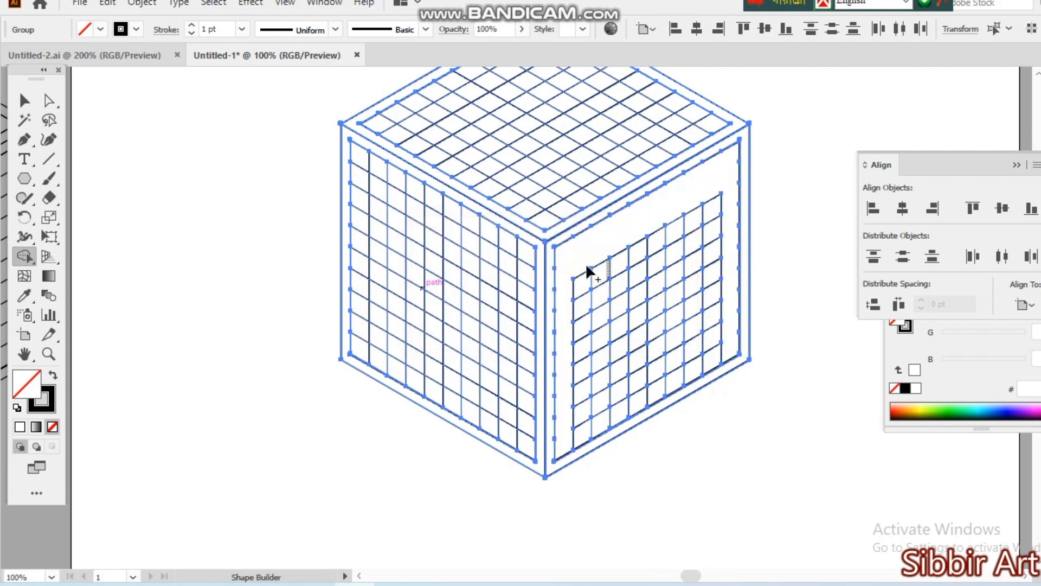
pyautogui.moveTo(581, 279); pyautogui.dragTo(585, 434)
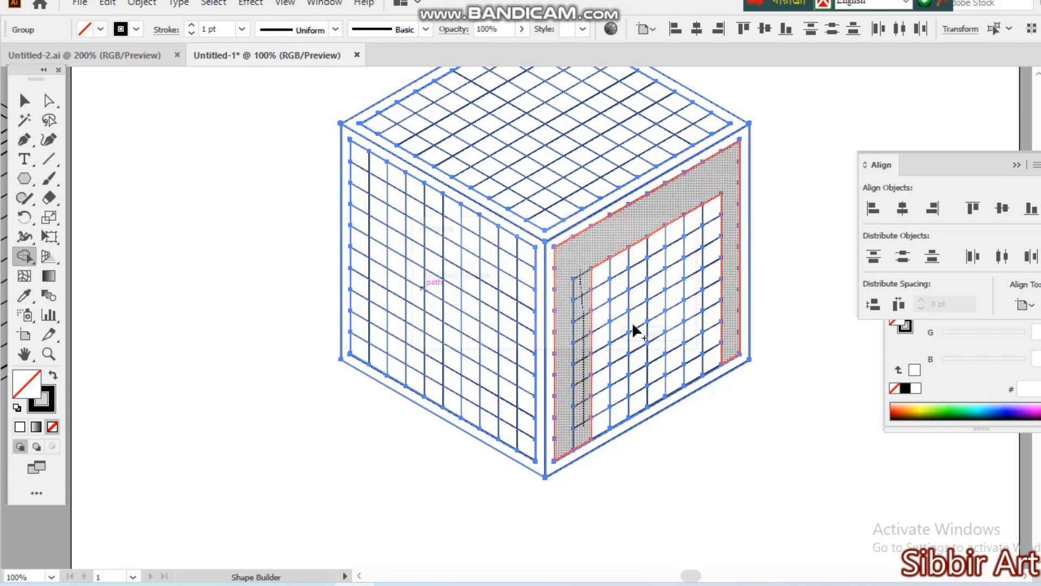
pyautogui.moveTo(716, 195); pyautogui.dragTo(721, 359)
pyautogui.moveTo(639, 239)
pyautogui.mouseDown()
pyautogui.moveTo(638, 395)
pyautogui.moveTo(656, 386)
pyautogui.moveTo(657, 233)
pyautogui.mouseUp()
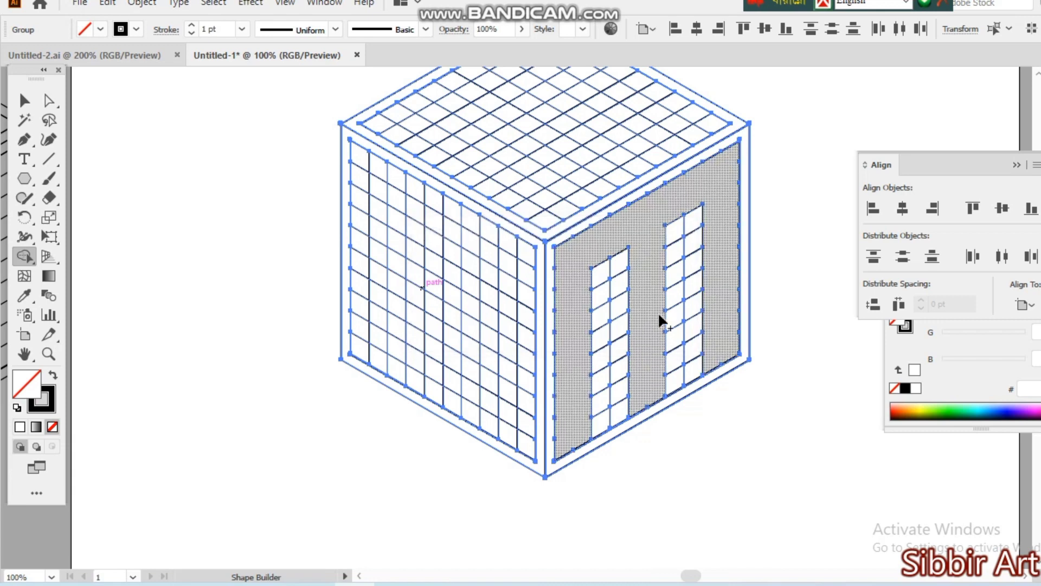
# Set the fill to magenta (ff00ff) and apply it to the M shape on the cube's right face.
pyautogui.click(100, 29)
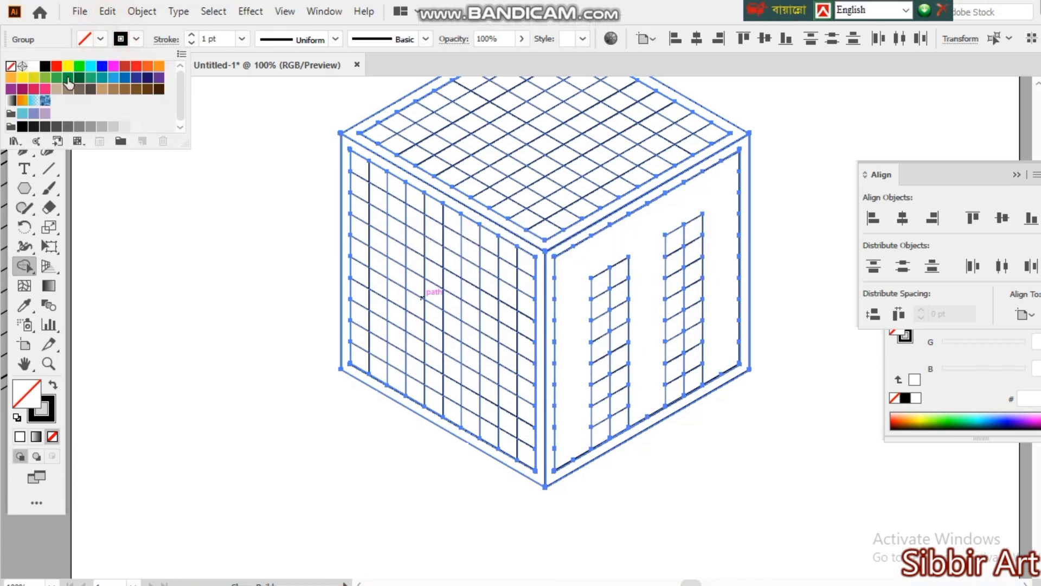
pyautogui.click(114, 78)
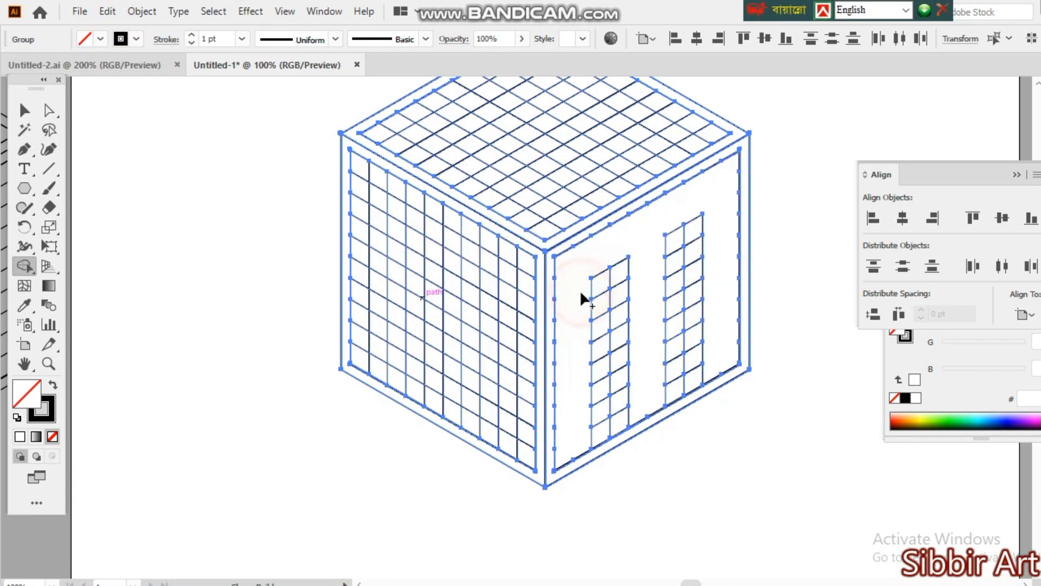
pyautogui.click(101, 39)
pyautogui.click(112, 67)
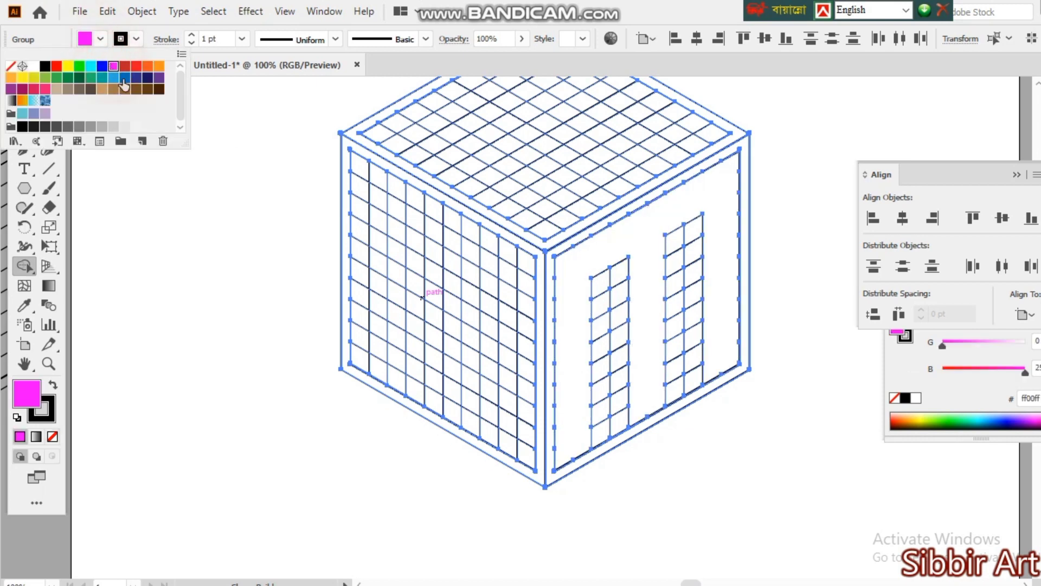
pyautogui.click(567, 335)
pyautogui.click(569, 337)
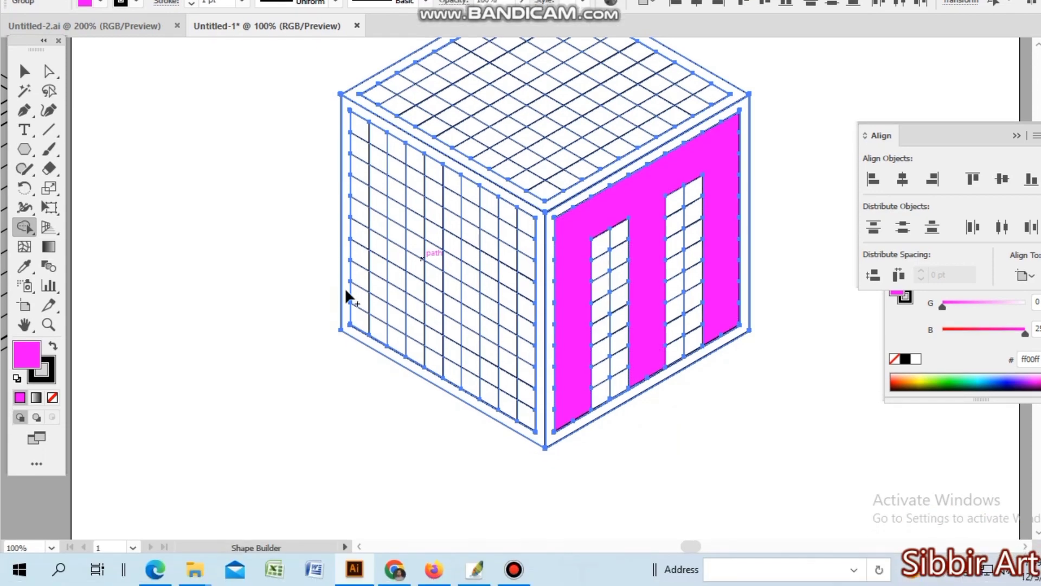
# Merge the top face's cells into a magenta C-shaped letter two cells wide, leaving its upper-right side open.
pyautogui.scroll(2, 347, 265)
pyautogui.scroll(2, 525, 144)
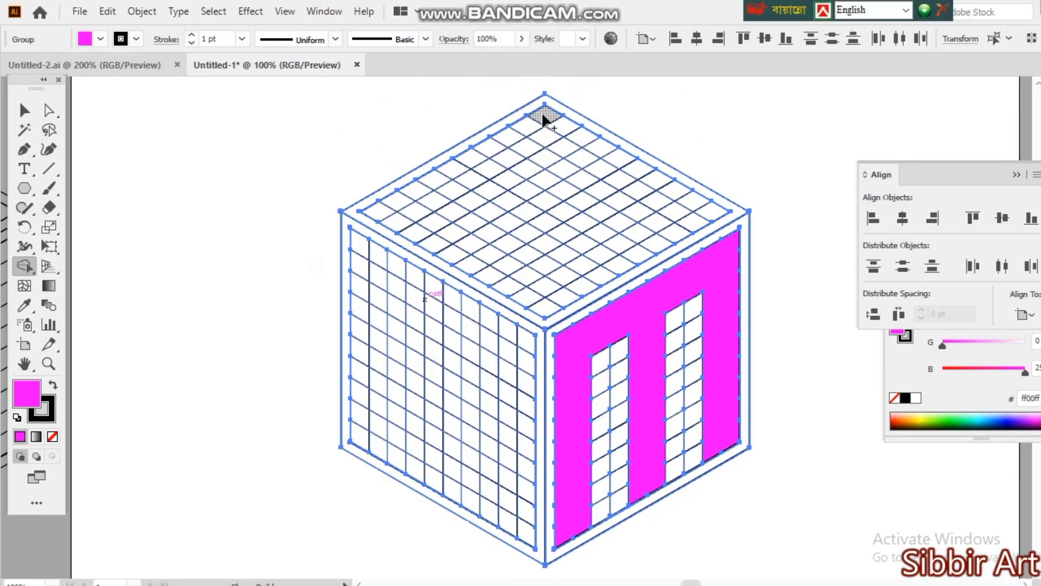
pyautogui.moveTo(544, 118); pyautogui.dragTo(380, 216)
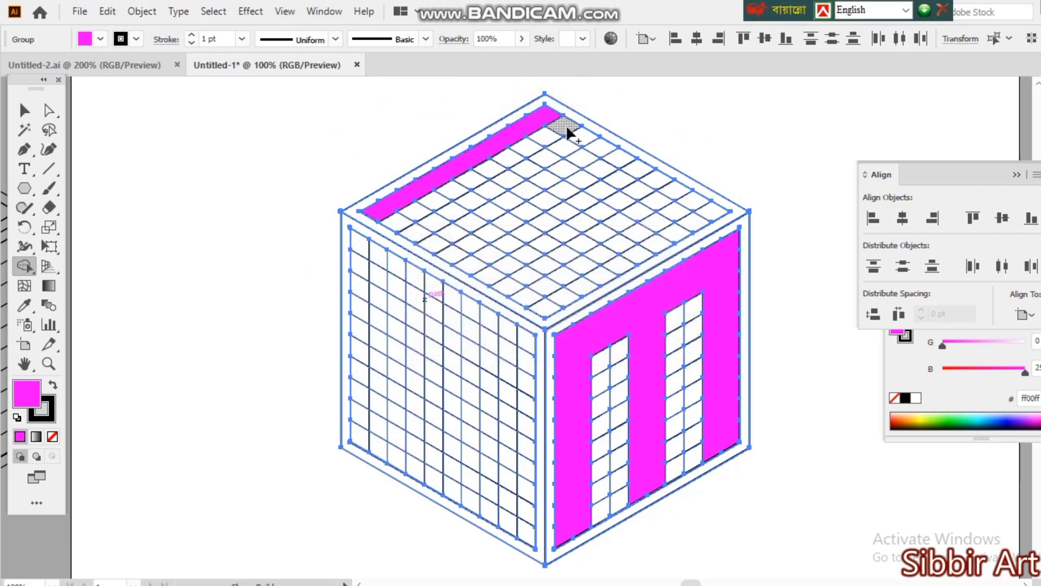
pyautogui.moveTo(564, 128)
pyautogui.mouseDown()
pyautogui.moveTo(488, 174)
pyautogui.moveTo(480, 195)
pyautogui.moveTo(521, 147)
pyautogui.moveTo(426, 191)
pyautogui.moveTo(400, 226)
pyautogui.mouseUp()
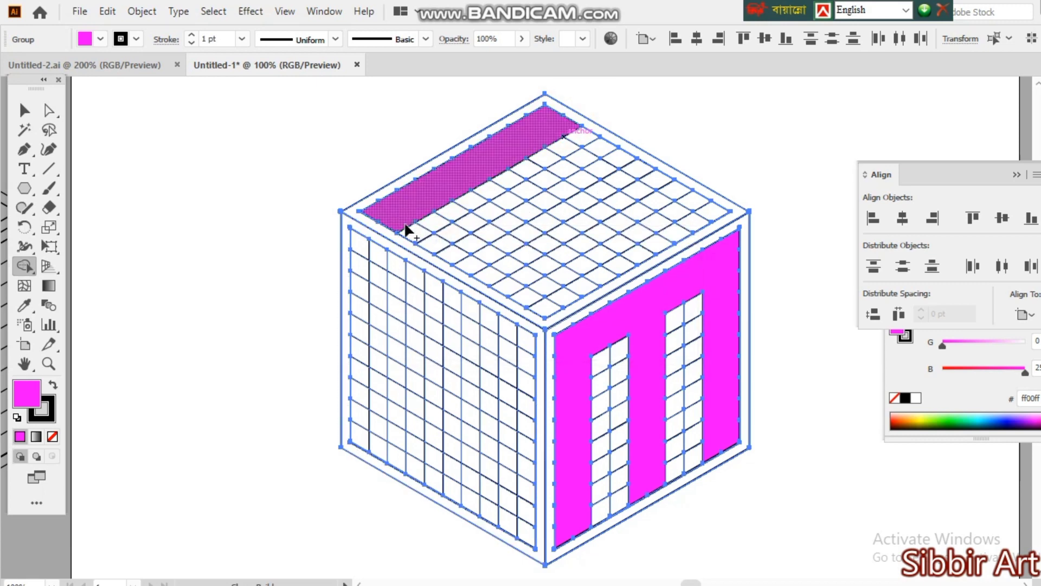
pyautogui.moveTo(413, 225)
pyautogui.mouseDown()
pyautogui.moveTo(422, 242)
pyautogui.moveTo(491, 282)
pyautogui.mouseUp()
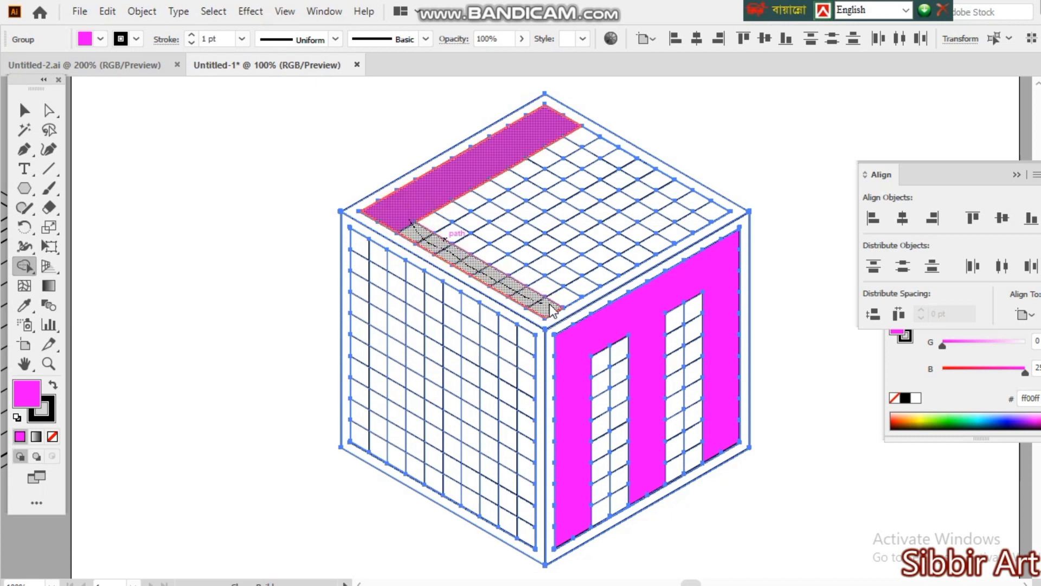
pyautogui.moveTo(552, 310); pyautogui.dragTo(644, 257)
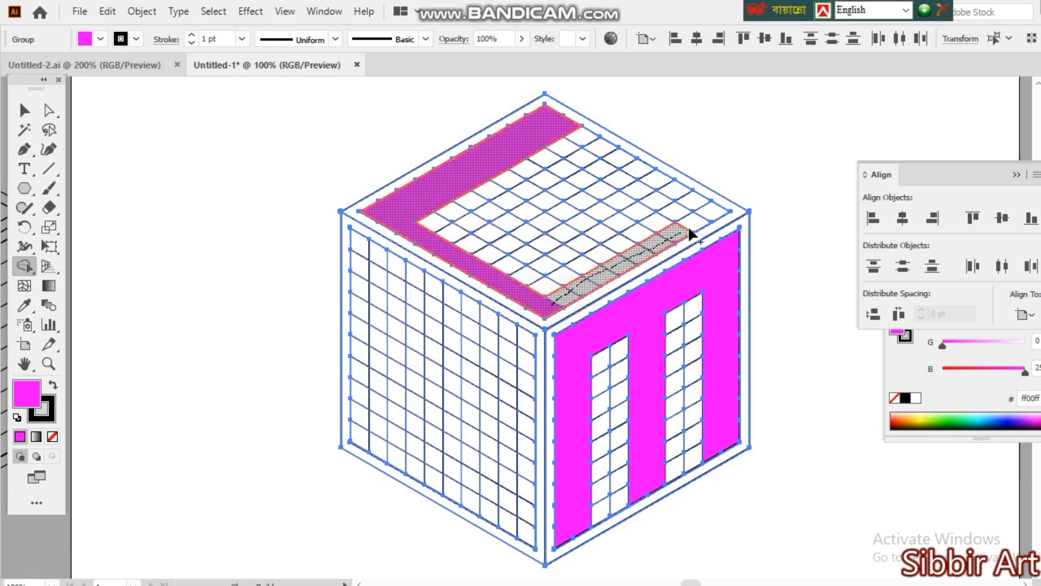
pyautogui.moveTo(702, 205)
pyautogui.mouseDown()
pyautogui.moveTo(541, 296)
pyautogui.moveTo(494, 247)
pyautogui.moveTo(461, 237)
pyautogui.mouseUp()
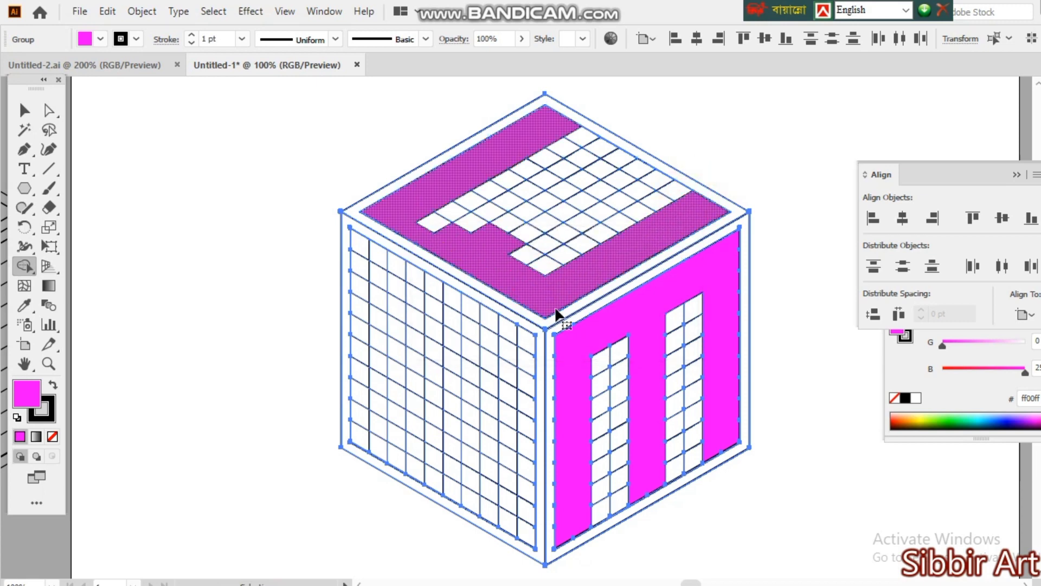
pyautogui.moveTo(549, 300); pyautogui.dragTo(429, 223)
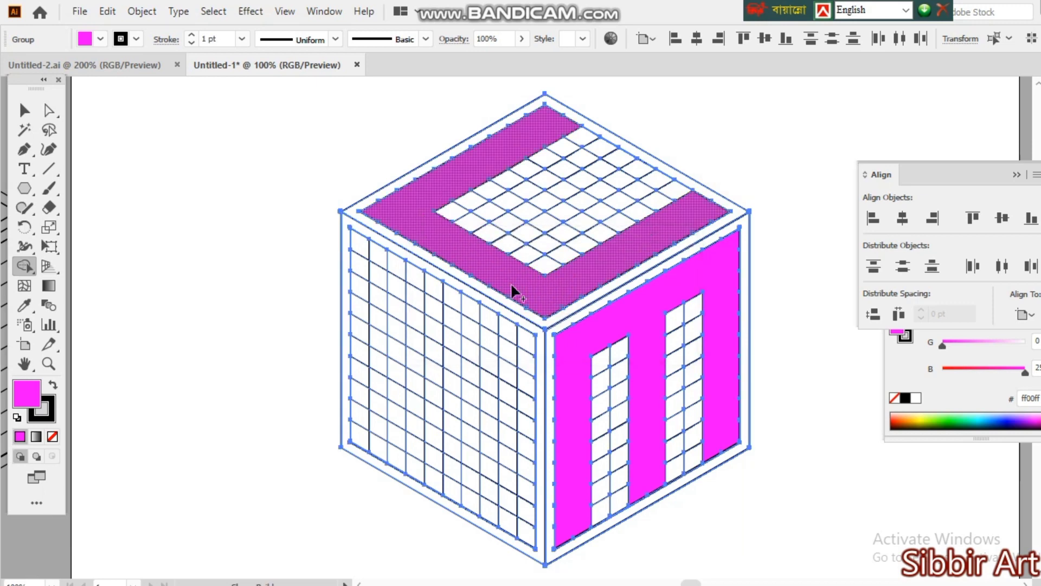
# Merge the left face's cells into two magenta bars, each two rows thick, along the upper edge and across the middle.
pyautogui.scroll(-1, 434, 325)
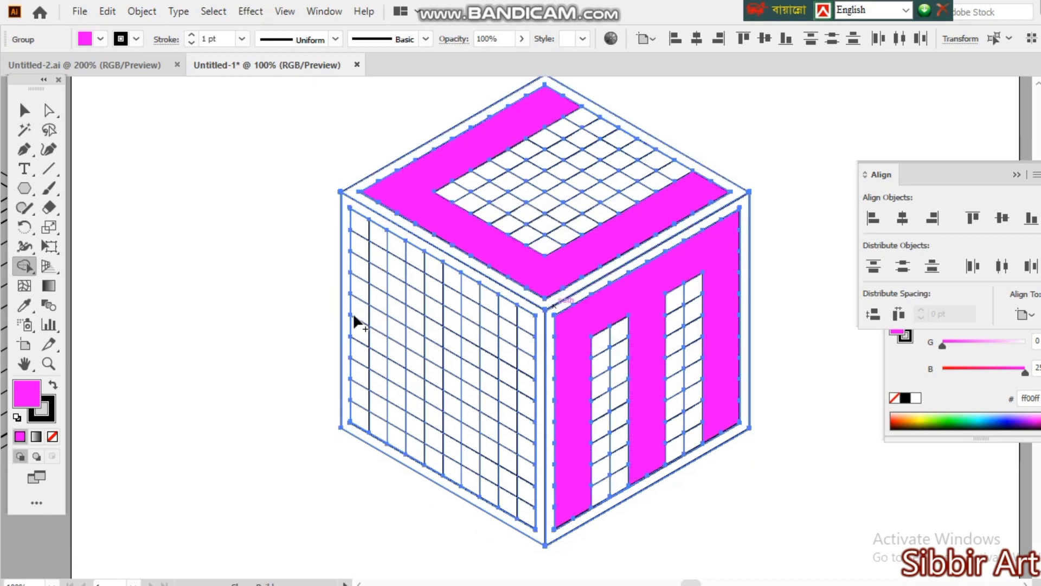
pyautogui.moveTo(504, 314)
pyautogui.mouseDown()
pyautogui.moveTo(364, 228)
pyautogui.moveTo(357, 246)
pyautogui.moveTo(524, 336)
pyautogui.moveTo(500, 324)
pyautogui.mouseUp()
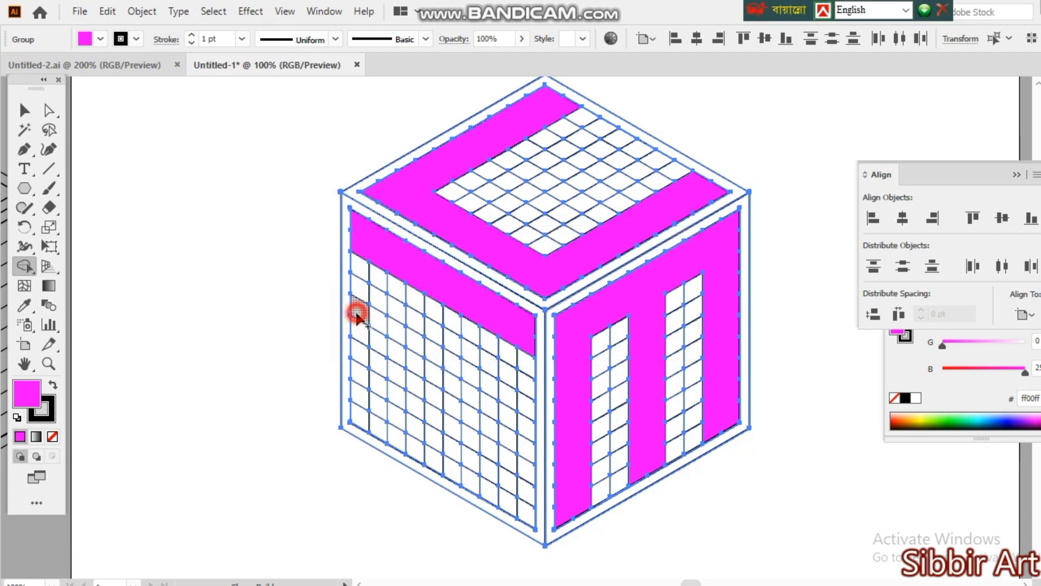
pyautogui.moveTo(357, 314); pyautogui.dragTo(383, 326)
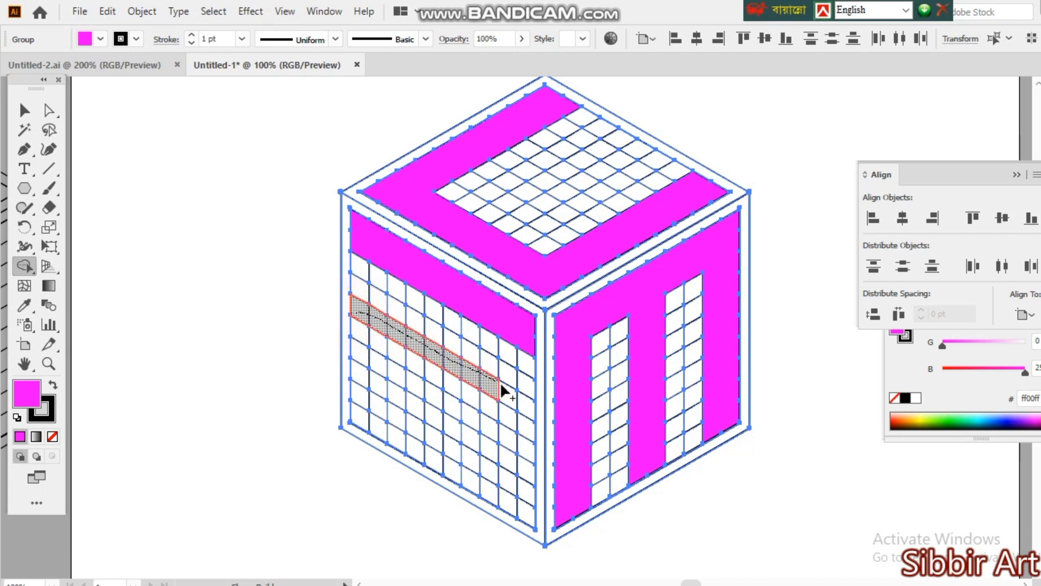
pyautogui.moveTo(526, 403); pyautogui.dragTo(529, 406)
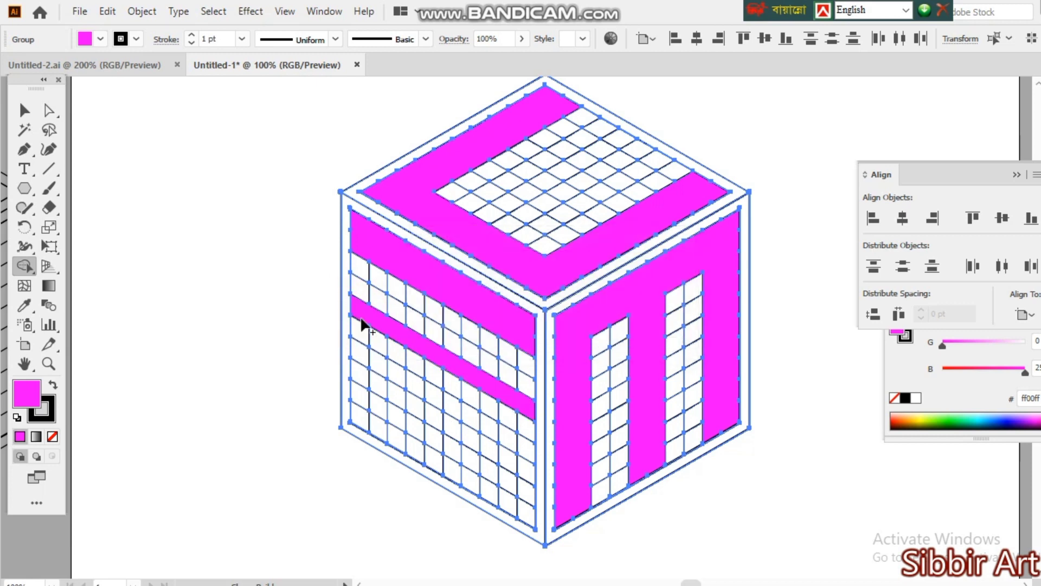
pyautogui.moveTo(362, 324)
pyautogui.mouseDown()
pyautogui.moveTo(526, 429)
pyautogui.moveTo(503, 426)
pyautogui.mouseUp()
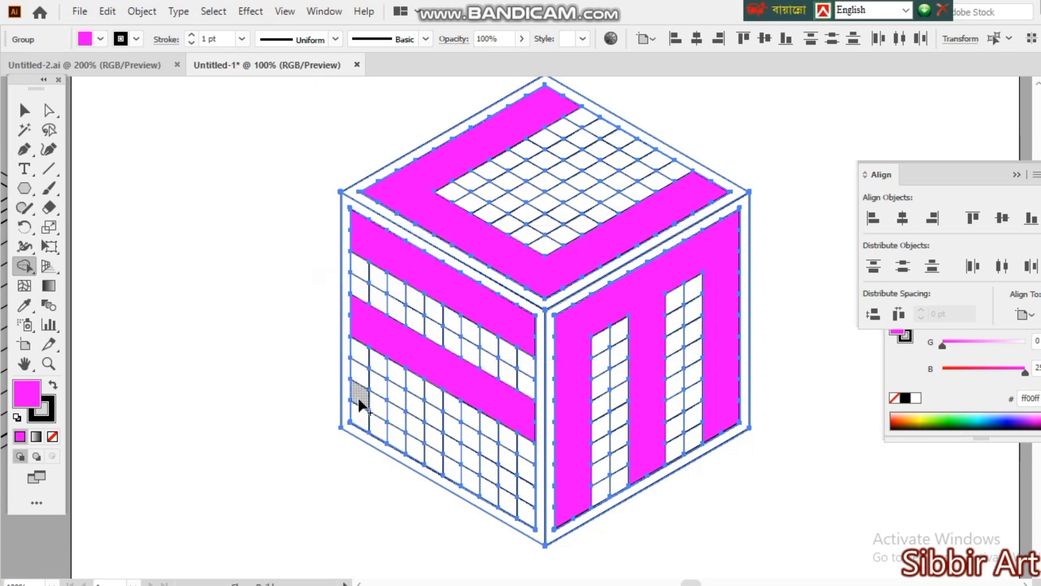
# Complete the magenta S on the left face with a two-row lower bar and two-cell-wide connectors joining the three bars.
pyautogui.moveTo(363, 404)
pyautogui.mouseDown()
pyautogui.moveTo(365, 418)
pyautogui.moveTo(512, 504)
pyautogui.mouseUp()
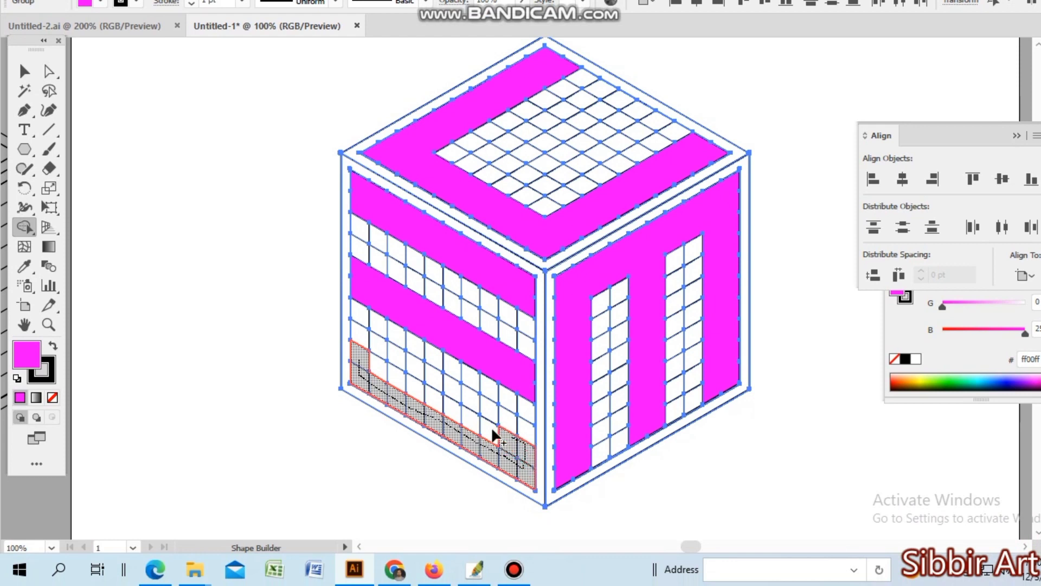
pyautogui.moveTo(494, 436)
pyautogui.mouseDown()
pyautogui.moveTo(357, 363)
pyautogui.moveTo(375, 384)
pyautogui.mouseUp()
pyautogui.moveTo(378, 218)
pyautogui.mouseDown()
pyautogui.moveTo(360, 220)
pyautogui.moveTo(371, 275)
pyautogui.mouseUp()
pyautogui.moveTo(380, 223); pyautogui.dragTo(380, 230)
pyautogui.moveTo(514, 391)
pyautogui.mouseDown()
pyautogui.moveTo(518, 434)
pyautogui.moveTo(511, 428)
pyautogui.mouseUp()
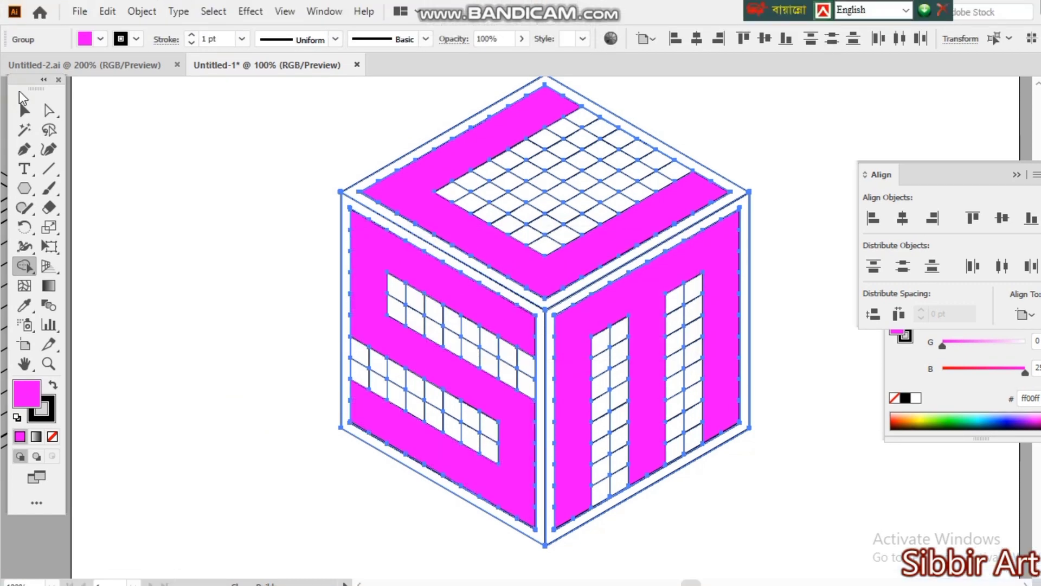
# Select all magenta letter shapes with the Magic Wand and place a duplicate of them off the artboard, right of the cube.
pyautogui.click(24, 71)
pyautogui.hotkey('ctrl', '-')
pyautogui.hotkey('ctrl', '-')
pyautogui.hotkey('ctrl', '-')
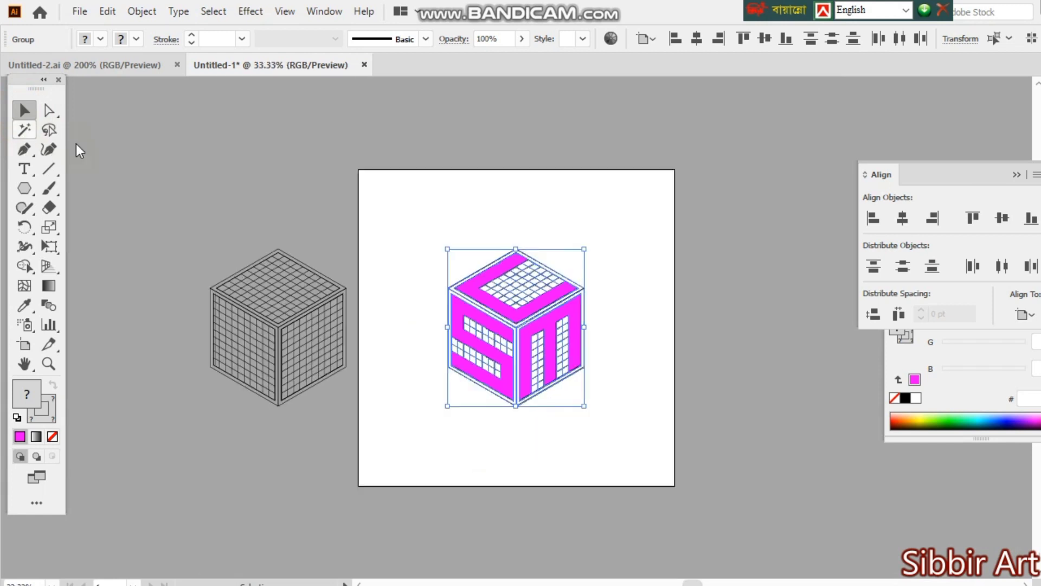
pyautogui.click(646, 381)
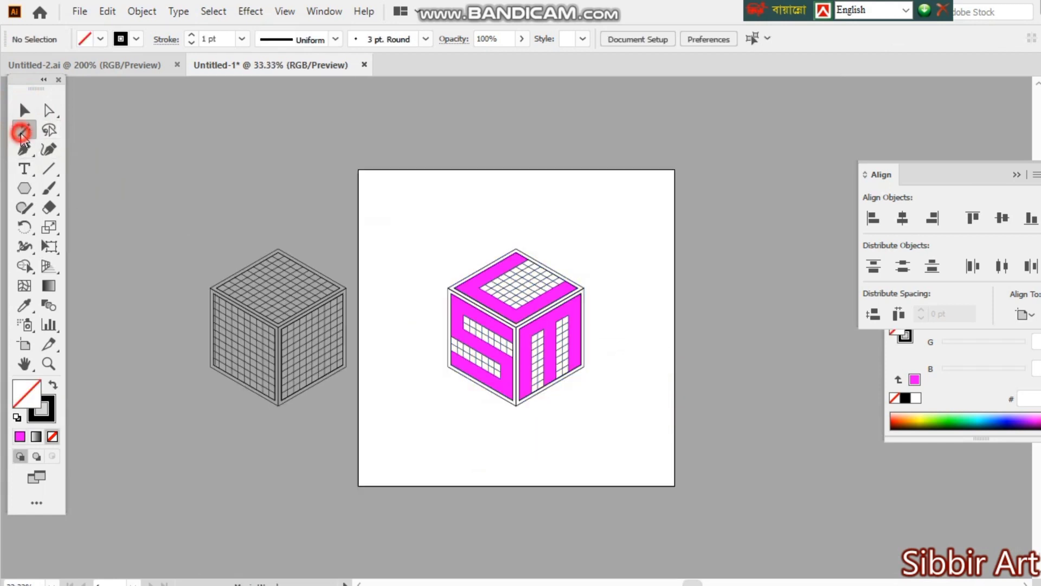
pyautogui.click(548, 315)
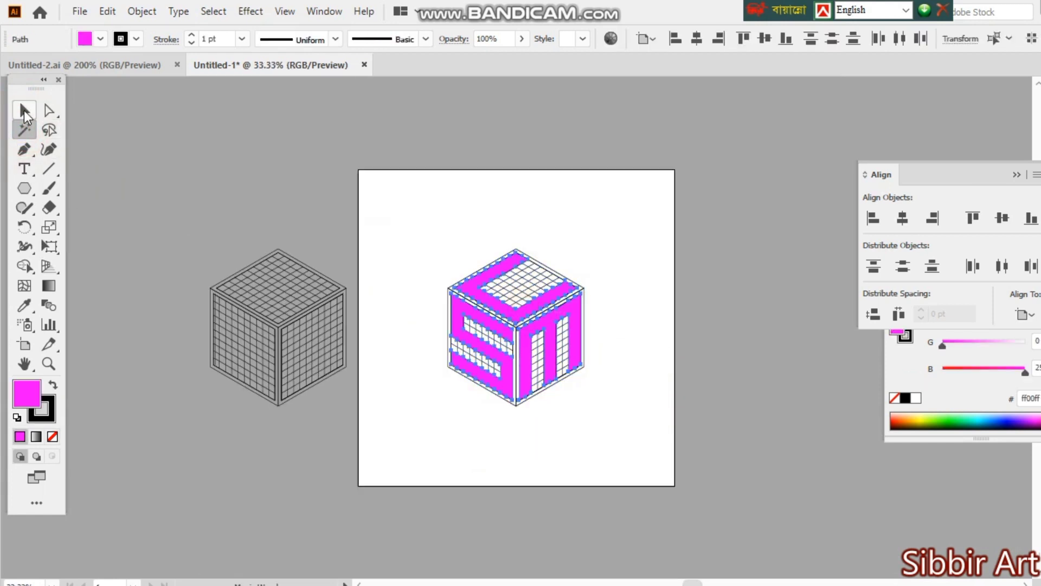
pyautogui.click(24, 110)
pyautogui.moveTo(541, 303); pyautogui.dragTo(775, 309)
pyautogui.click(552, 413)
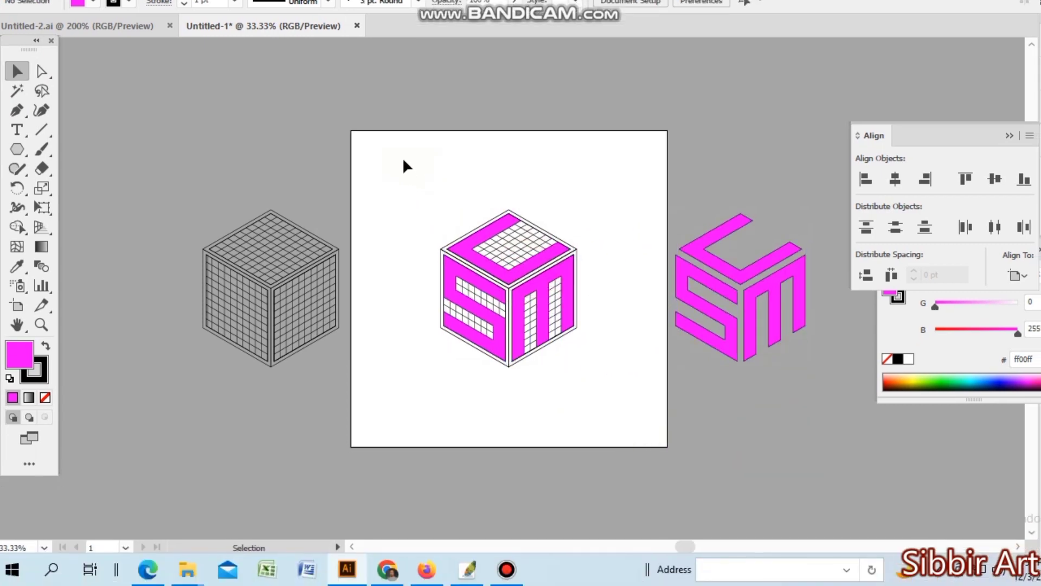
# Ungroup the magenta letters so the off-artboard duplicate is separate from the cube's letters.
pyautogui.click(513, 279)
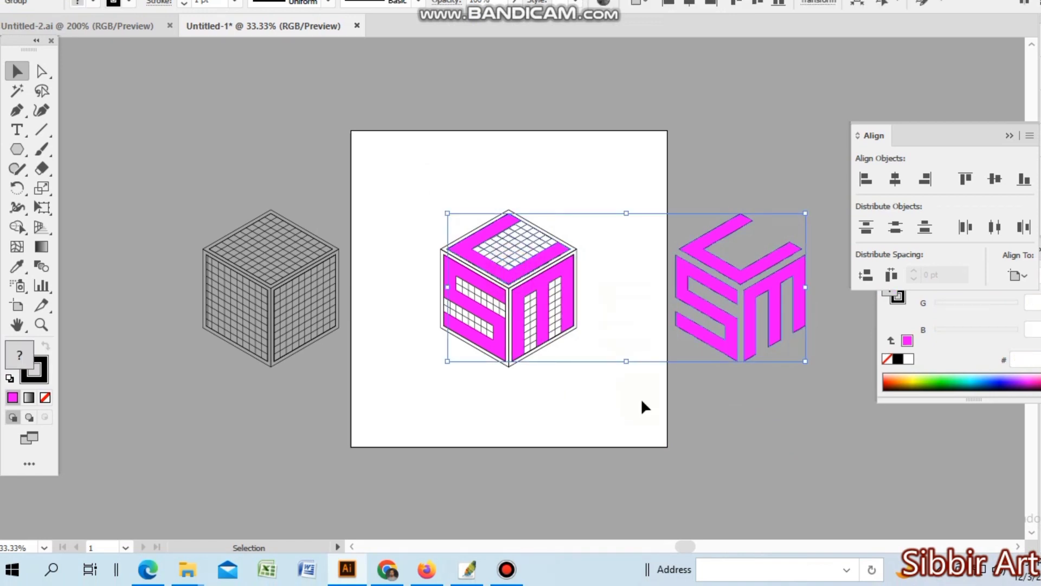
pyautogui.rightClick(627, 302)
pyautogui.click(684, 155)
pyautogui.click(627, 318)
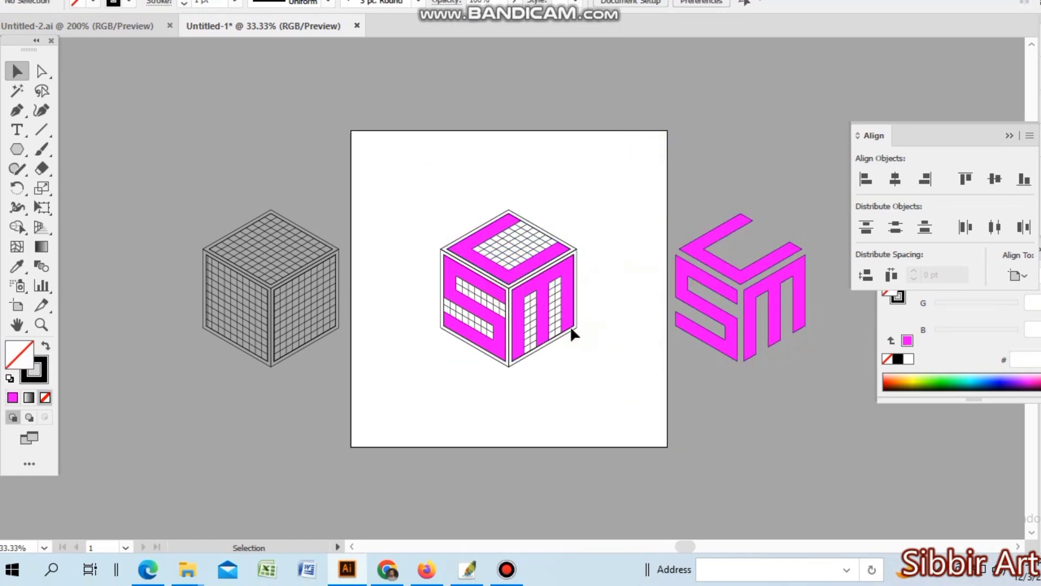
# Move the whole lettered grid cube off the artboard, beyond the plain grid cube, and place the separate magenta letters on the artboard instead.
pyautogui.keyDown('ctrl'); pyautogui.click(464, 295); pyautogui.keyUp('ctrl')
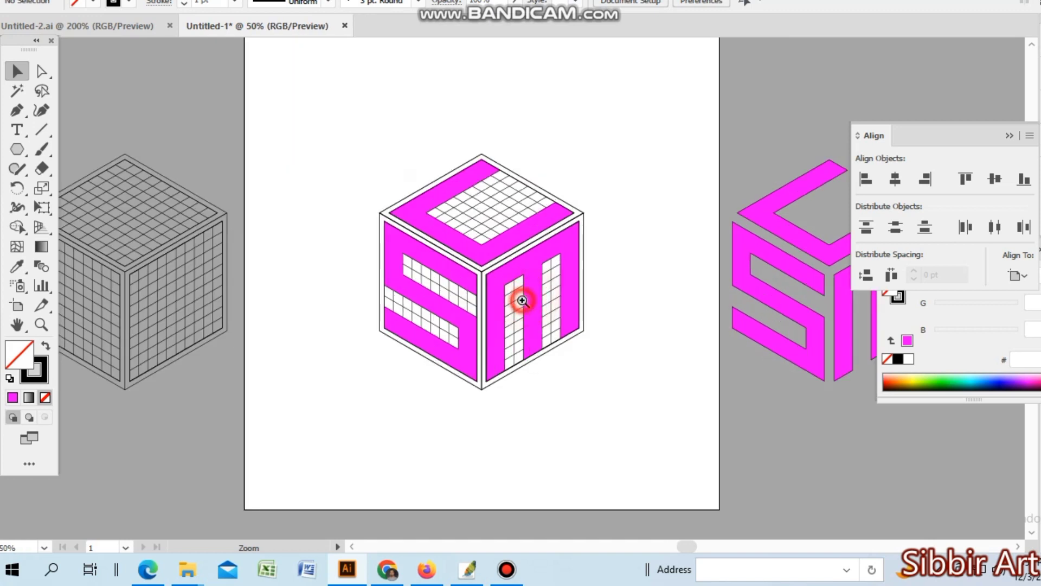
pyautogui.keyDown('ctrl'); pyautogui.click(456, 297); pyautogui.keyUp('ctrl')
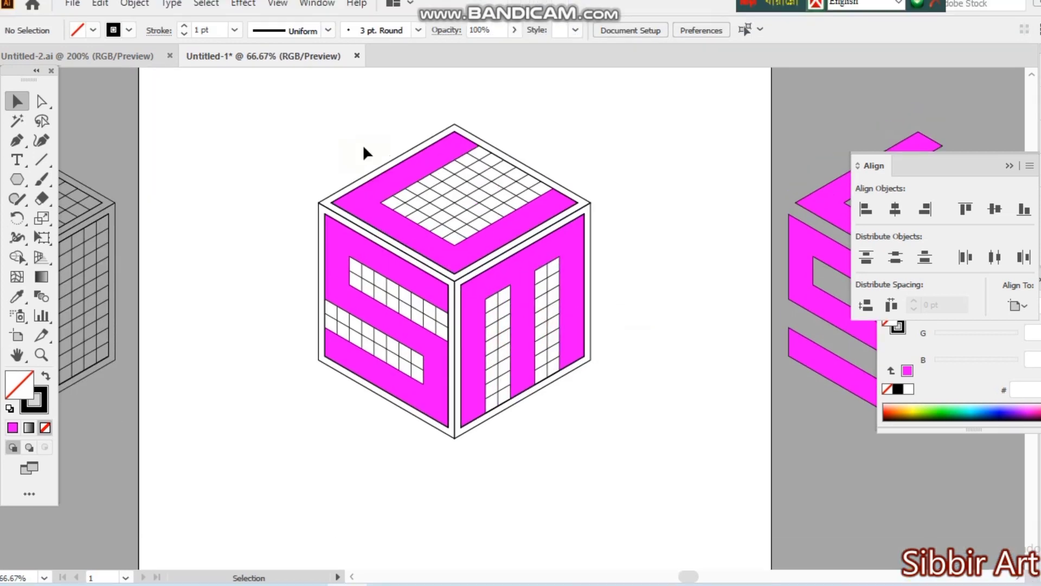
pyautogui.hotkey('ctrl', '-')
pyautogui.moveTo(411, 203); pyautogui.dragTo(537, 395)
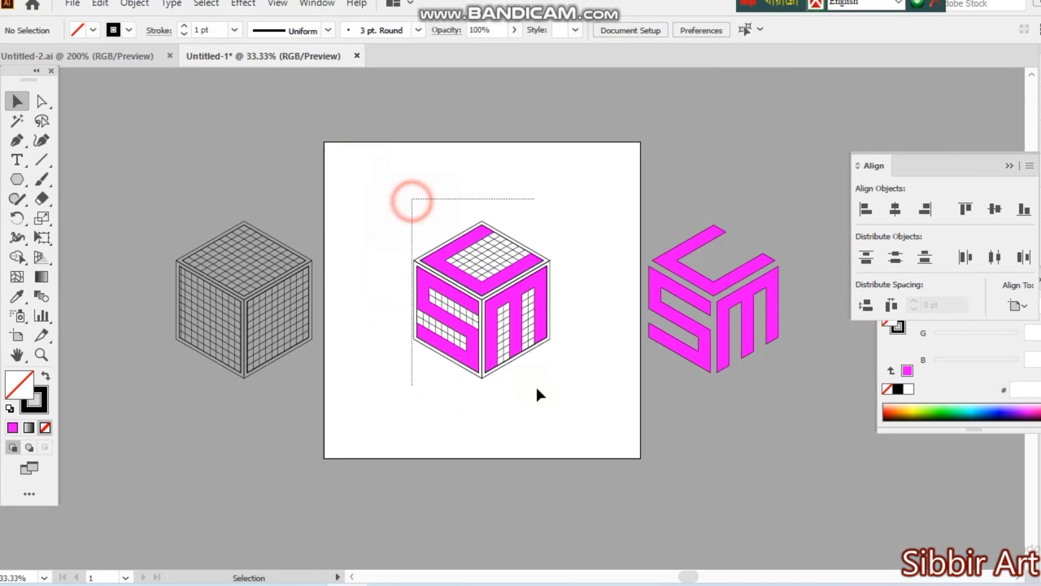
pyautogui.moveTo(527, 296); pyautogui.dragTo(148, 168)
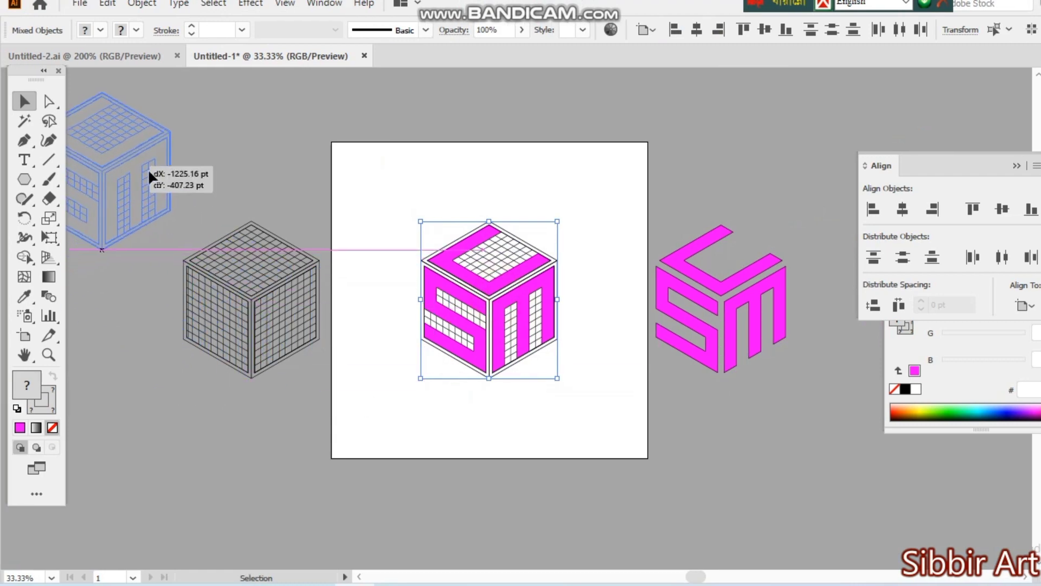
pyautogui.click(448, 286)
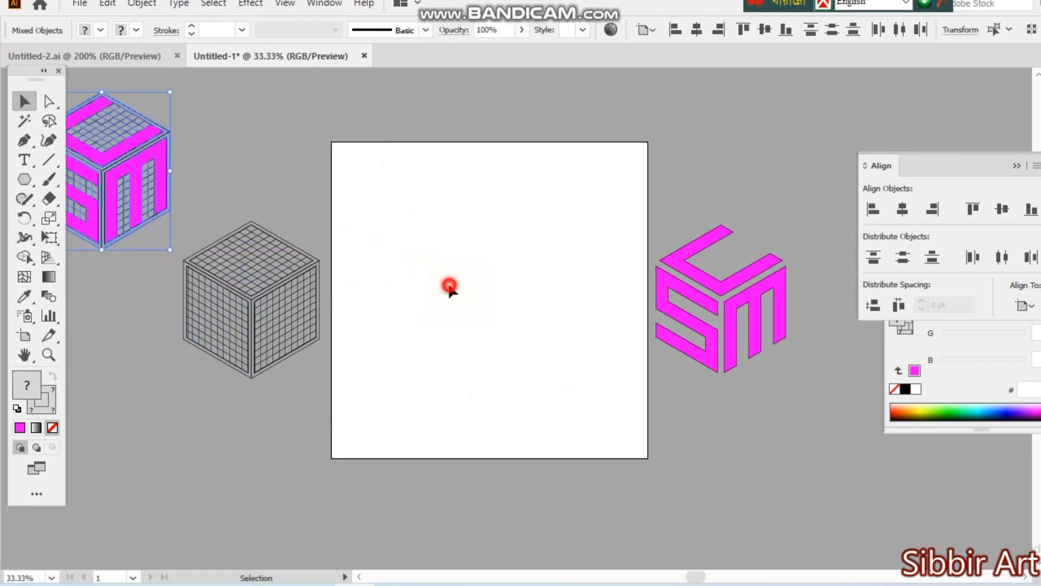
pyautogui.moveTo(727, 301); pyautogui.dragTo(500, 298)
# Group the magenta letters and align the group to the artboard's horizontal and vertical center.
pyautogui.click(902, 209)
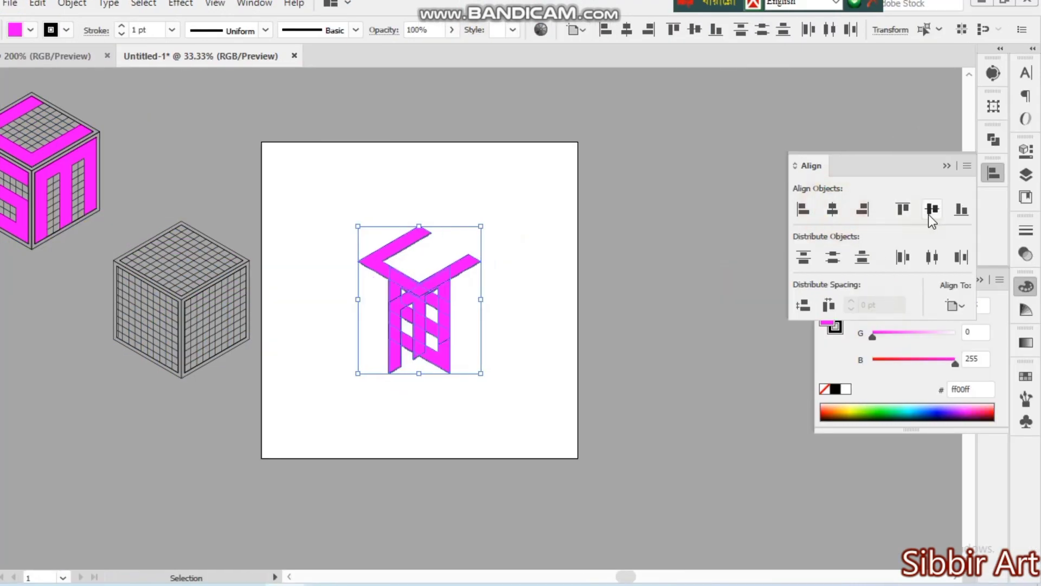
pyautogui.hotkey('ctrl', 'z')
pyautogui.rightClick(482, 288)
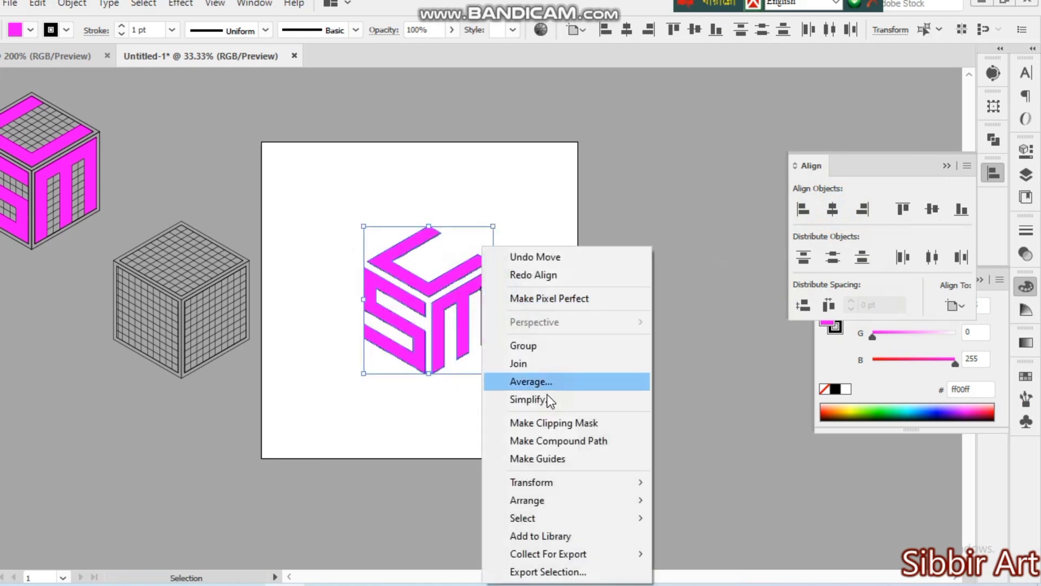
pyautogui.click(525, 345)
pyautogui.click(833, 208)
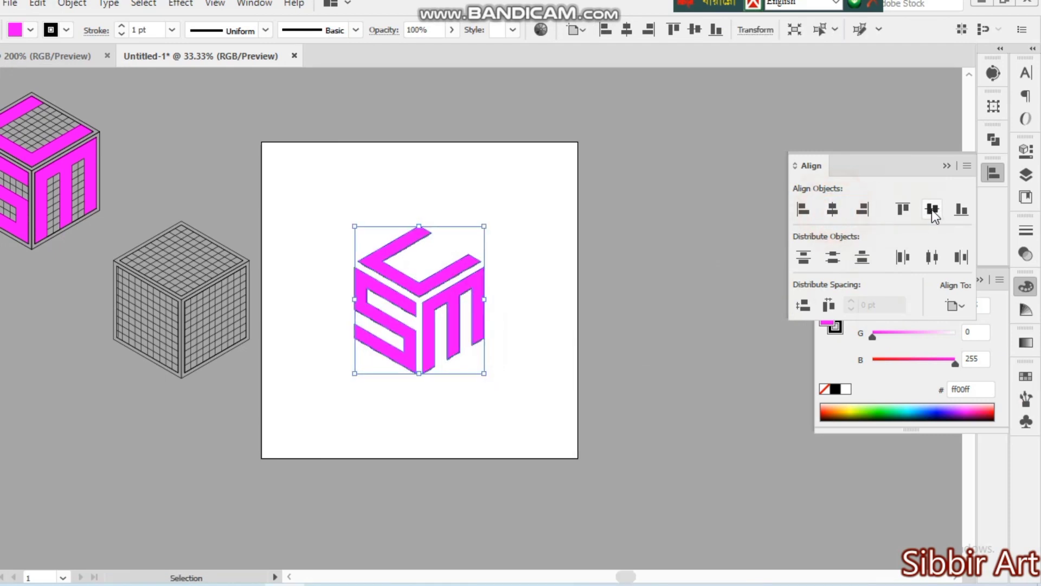
# Remove the black stroke from the grouped letters, keeping their magenta fill.
pyautogui.click(558, 386)
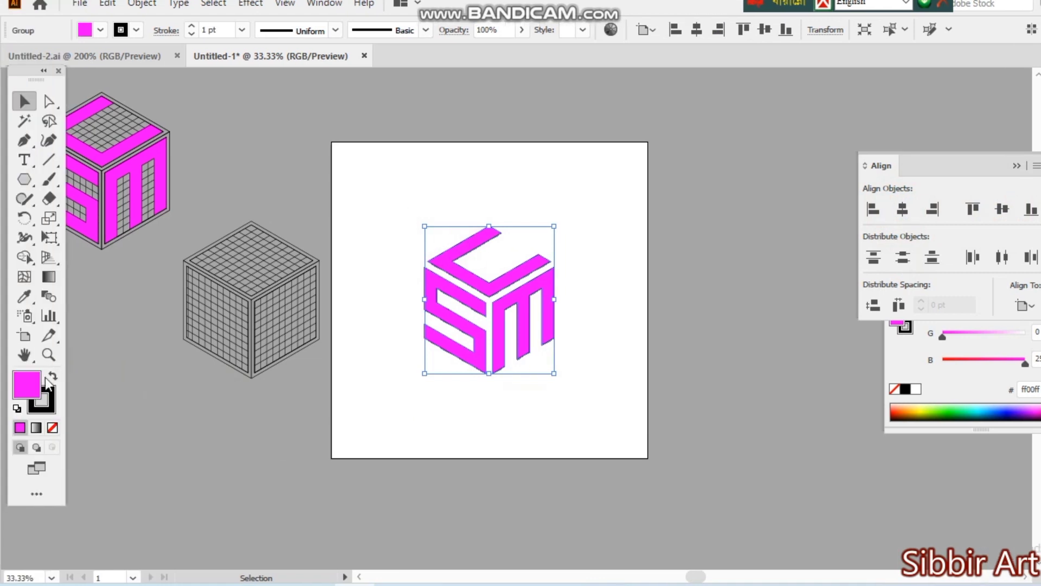
pyautogui.click(43, 401)
pyautogui.click(52, 423)
pyautogui.click(546, 408)
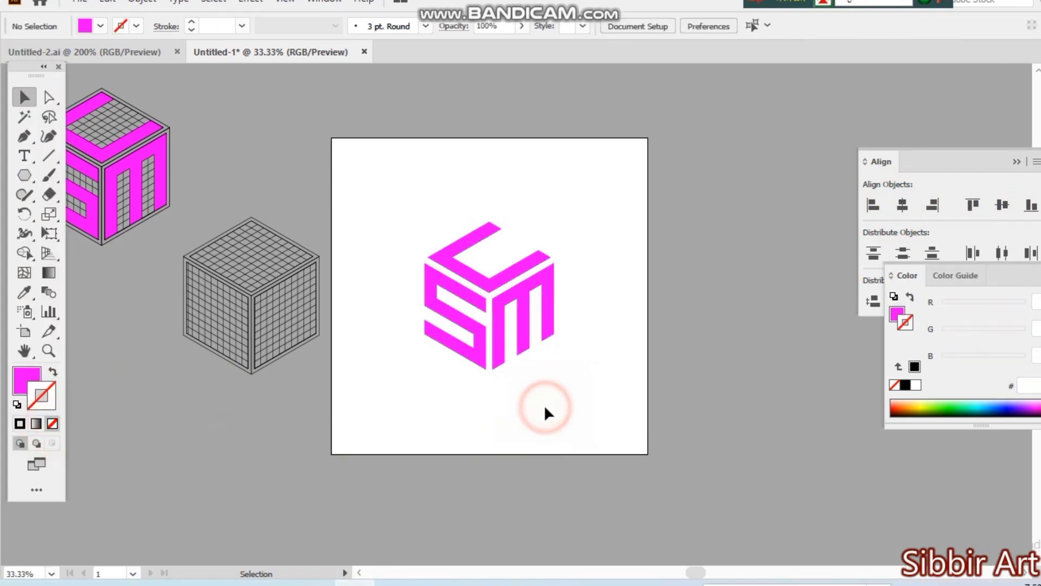
# Fill the letter group on the artboard with the blue swatch 0071bc.
pyautogui.moveTo(424, 206); pyautogui.dragTo(488, 340)
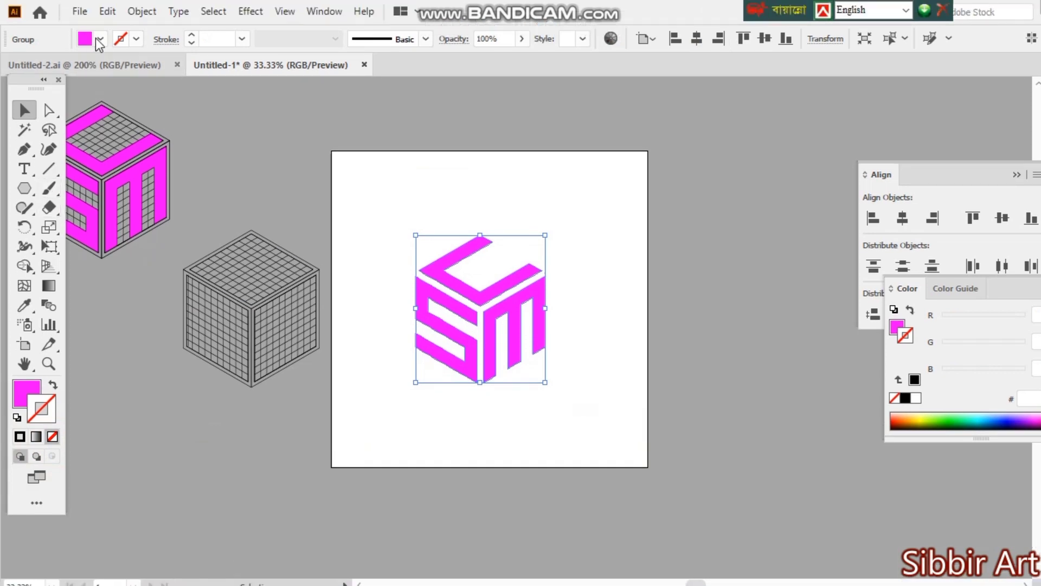
pyautogui.click(100, 39)
pyautogui.click(125, 77)
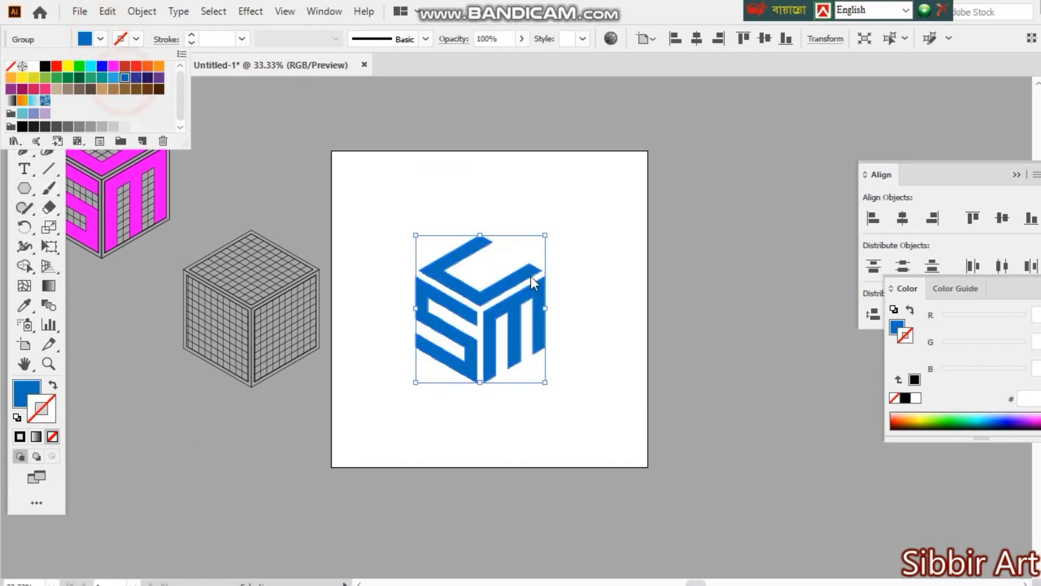
pyautogui.click(615, 321)
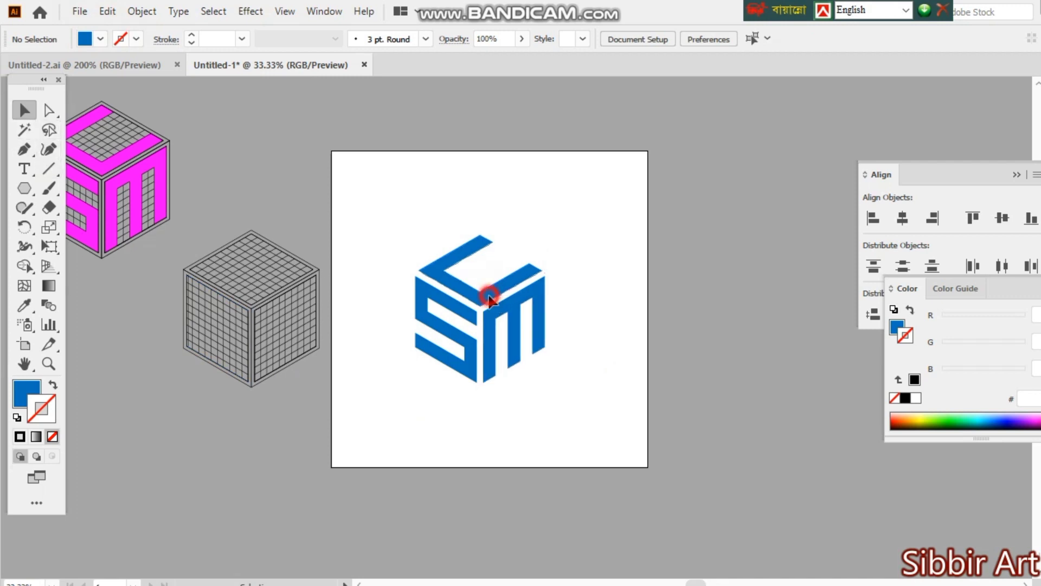
# Draw a rectangle covering the artboard behind the blue letters and fill it with black.
pyautogui.click(489, 297)
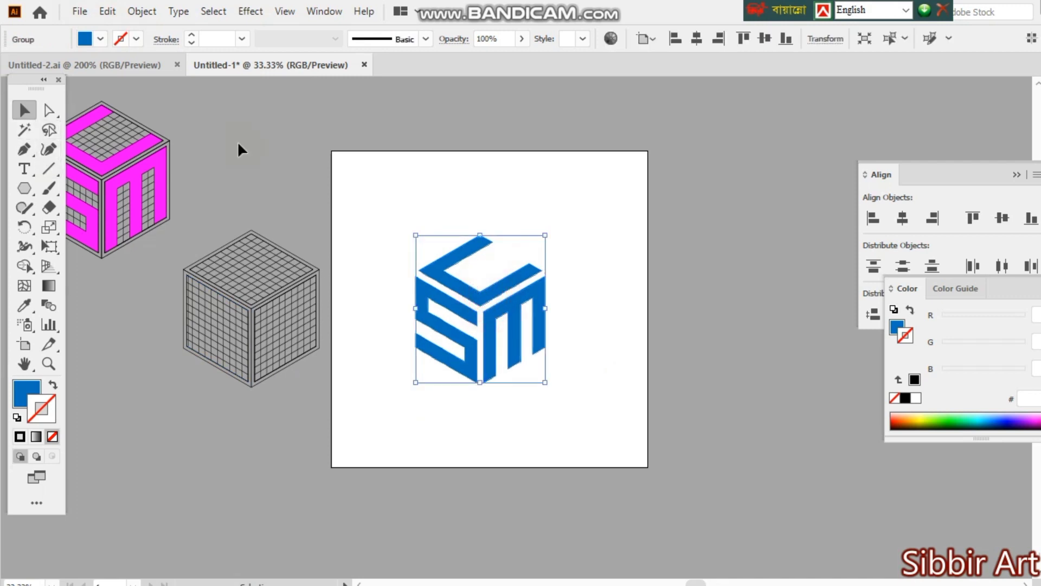
pyautogui.click(24, 194)
pyautogui.click(79, 187)
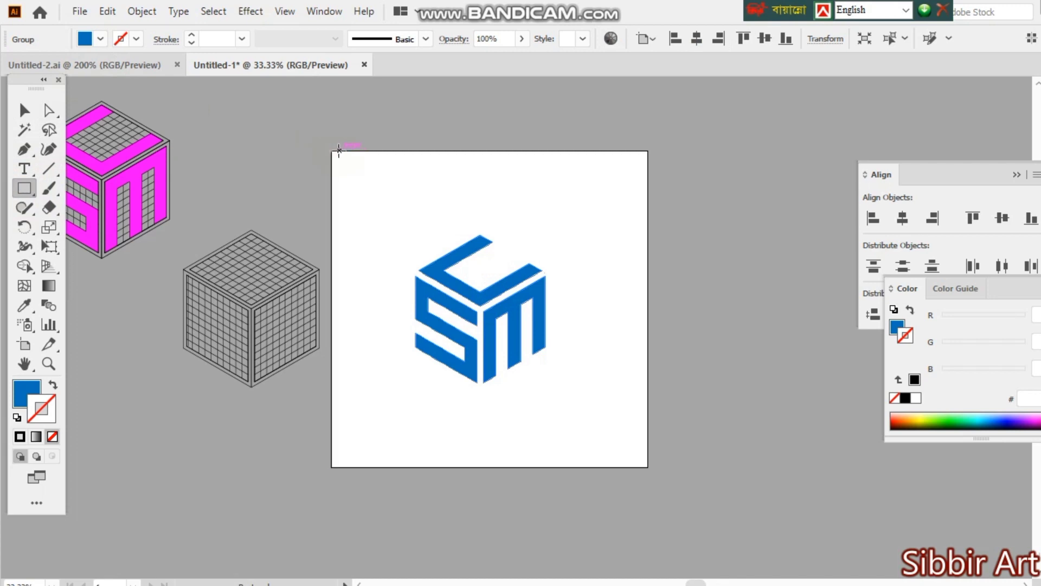
pyautogui.moveTo(334, 150); pyautogui.dragTo(644, 428)
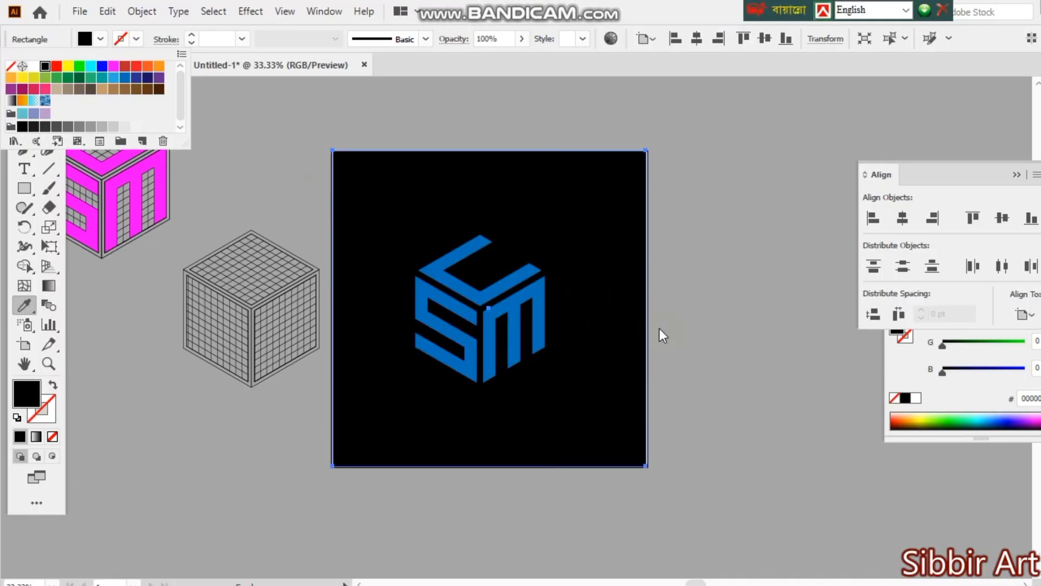
pyautogui.click(704, 300)
# Examine the blue letter logo against the black background, both close up and as a whole.
pyautogui.scroll(4, 529, 331)
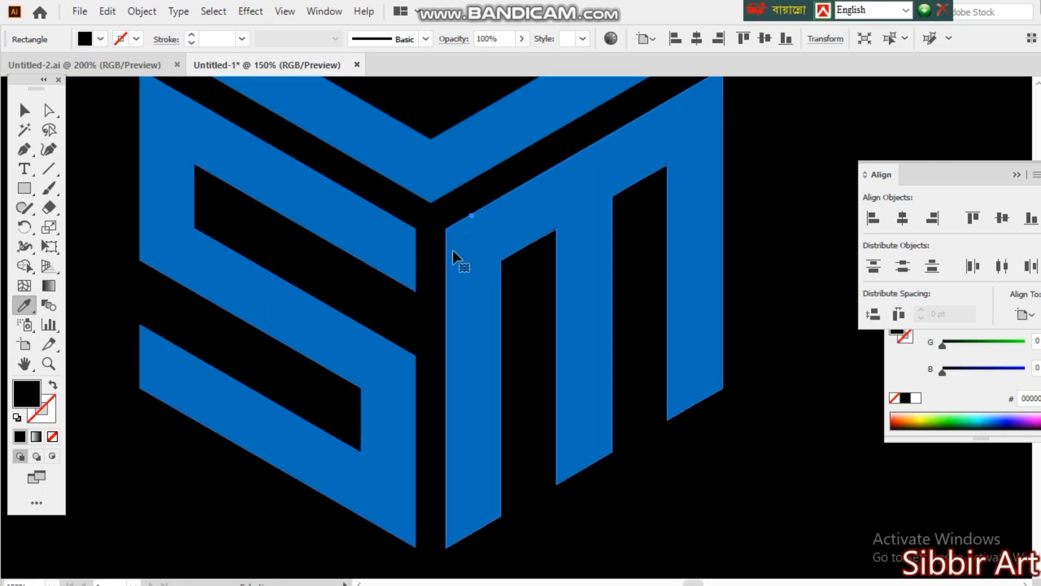
pyautogui.scroll(-3, 460, 263)
pyautogui.click(24, 110)
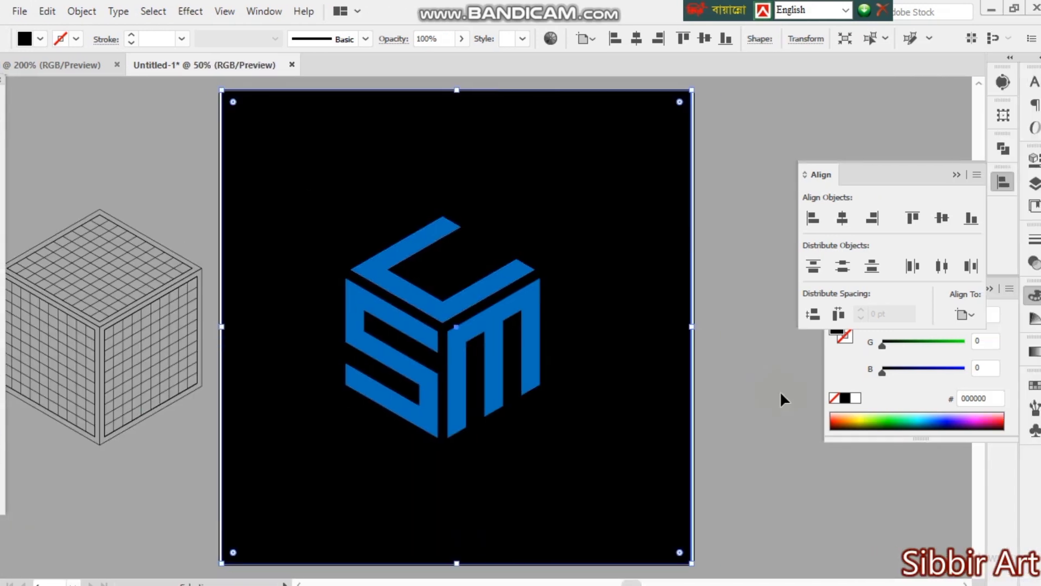
pyautogui.click(841, 395)
pyautogui.click(454, 331)
pyautogui.click(718, 425)
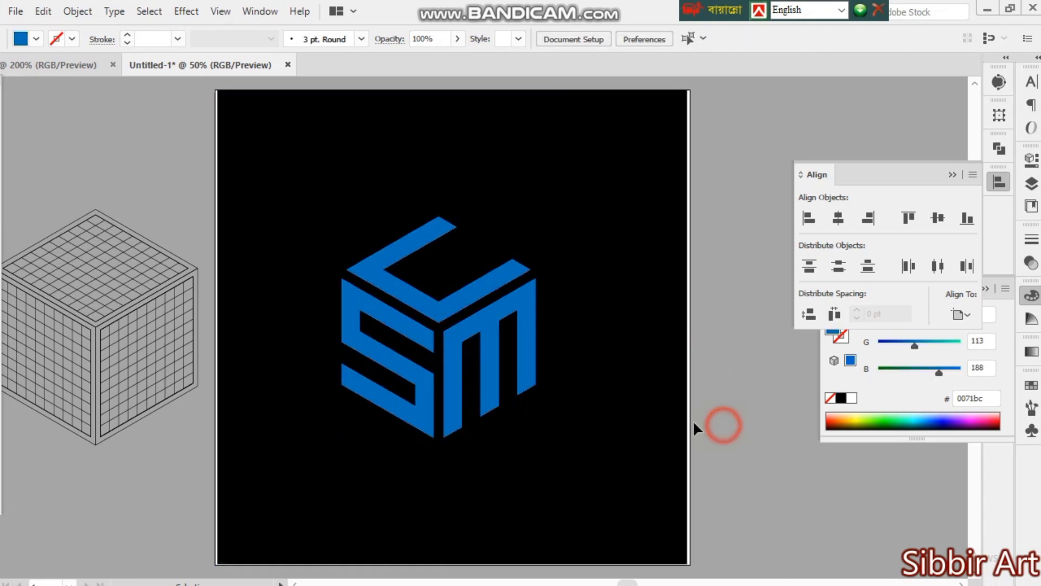
pyautogui.click(628, 421)
pyautogui.click(732, 431)
pyautogui.click(472, 309)
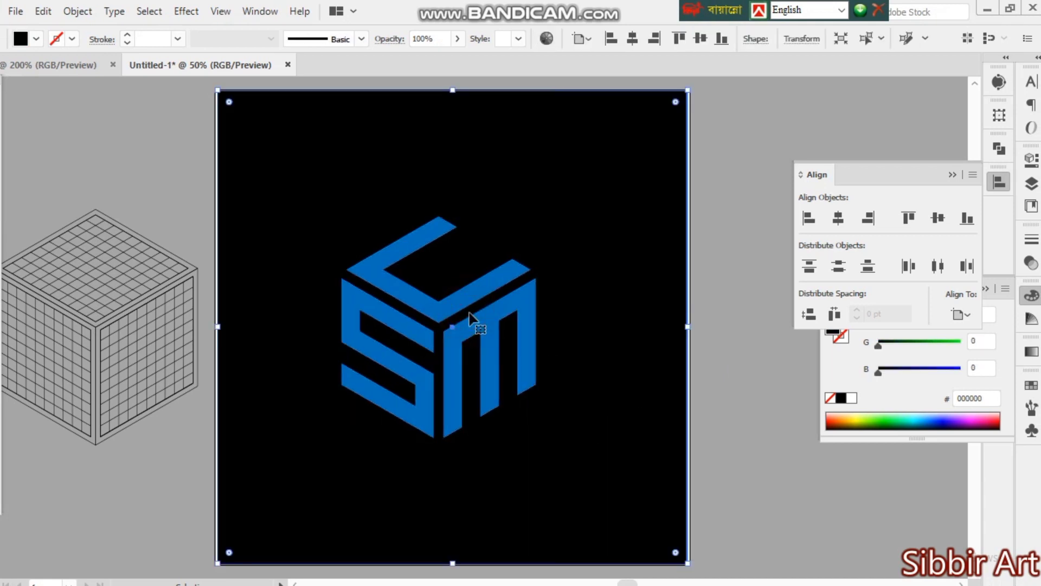
pyautogui.click(734, 377)
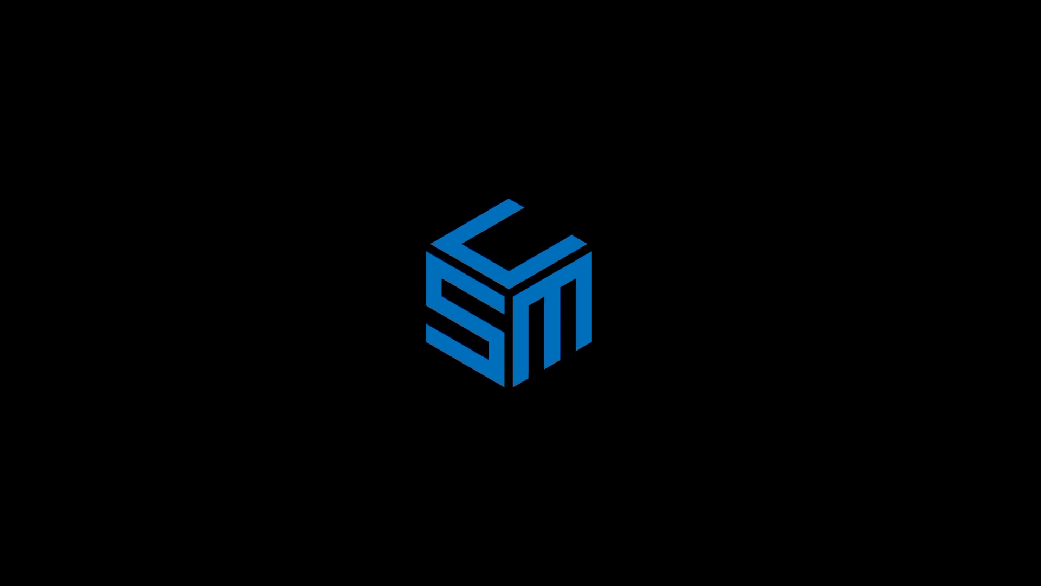